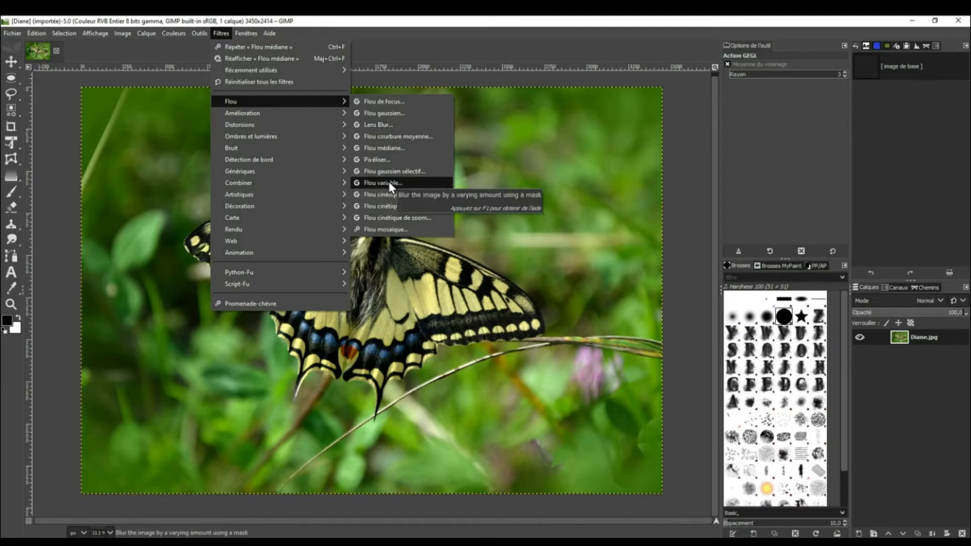
pyautogui.moveTo(273, 141)
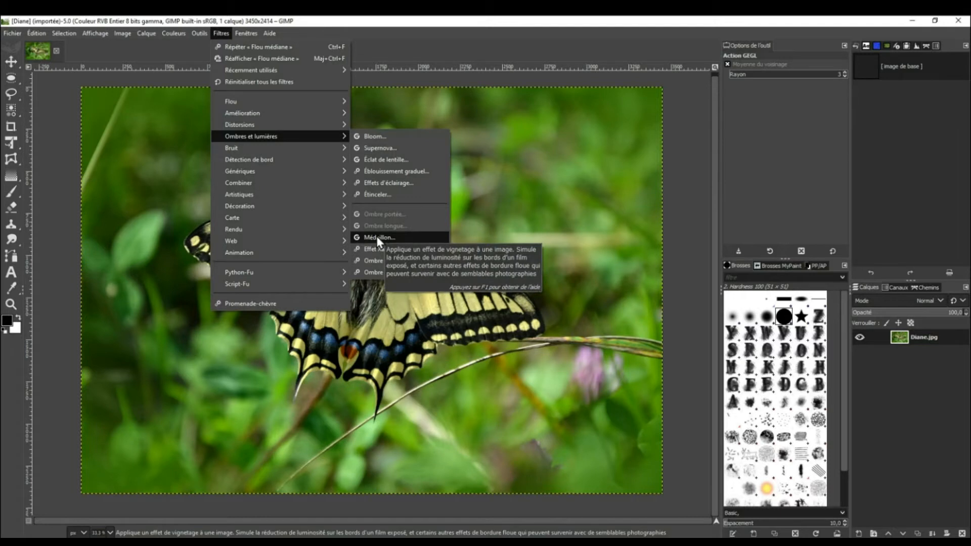
pyautogui.click(218, 337)
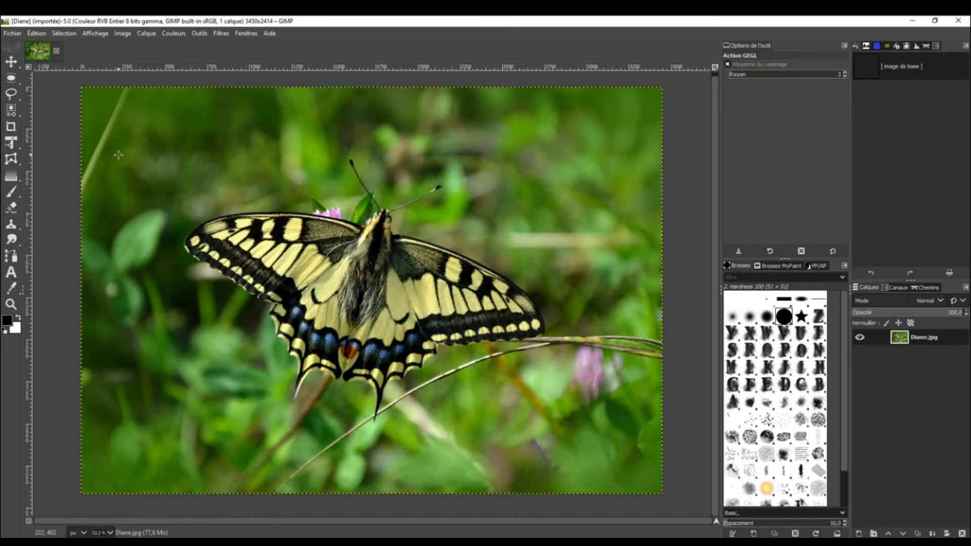
pyautogui.moveTo(11, 142)
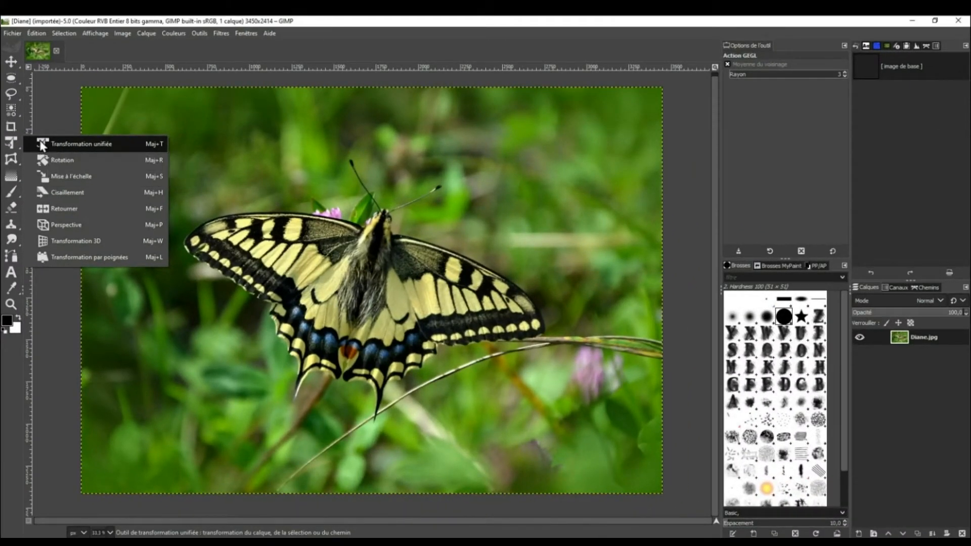
pyautogui.moveTo(39, 86)
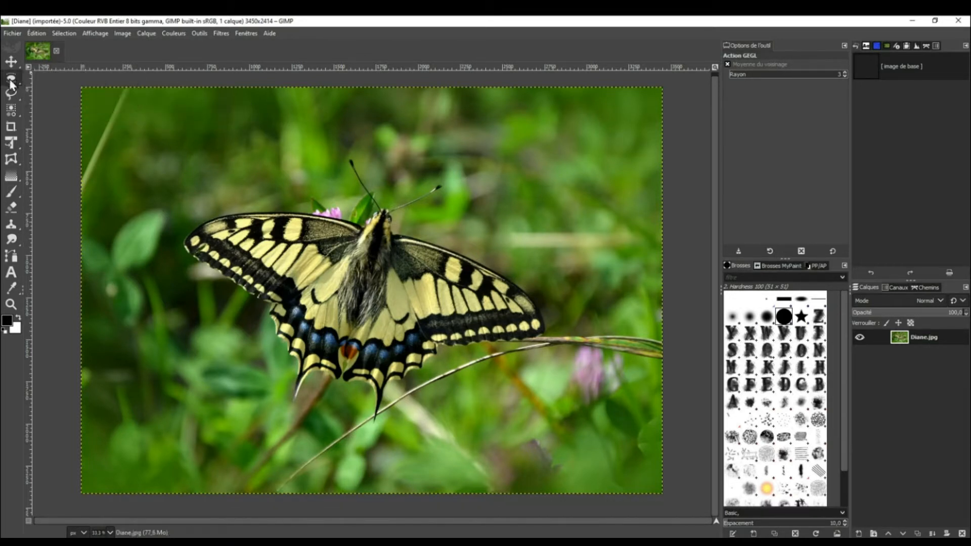
pyautogui.moveTo(11, 97)
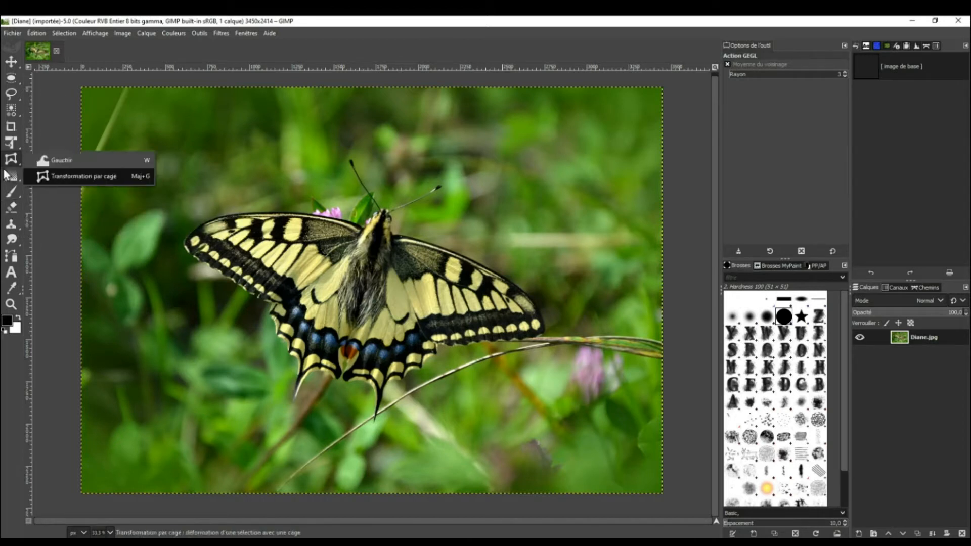
pyautogui.moveTo(12, 231)
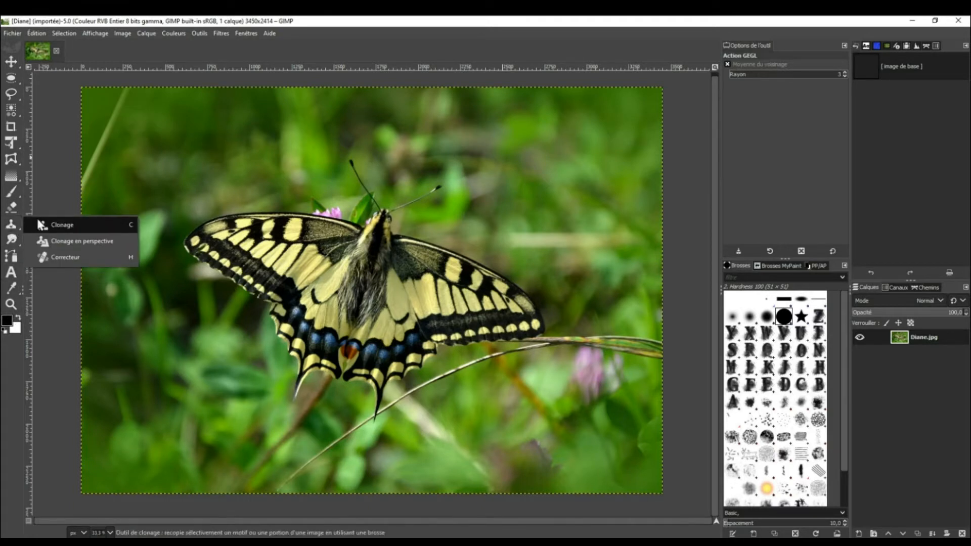
# Step: Widen the toolbox and set the tool-group menu mode to "Afficher au survol" in the toolbox preferences
pyautogui.moveTo(29, 290); pyautogui.dragTo(98, 290)
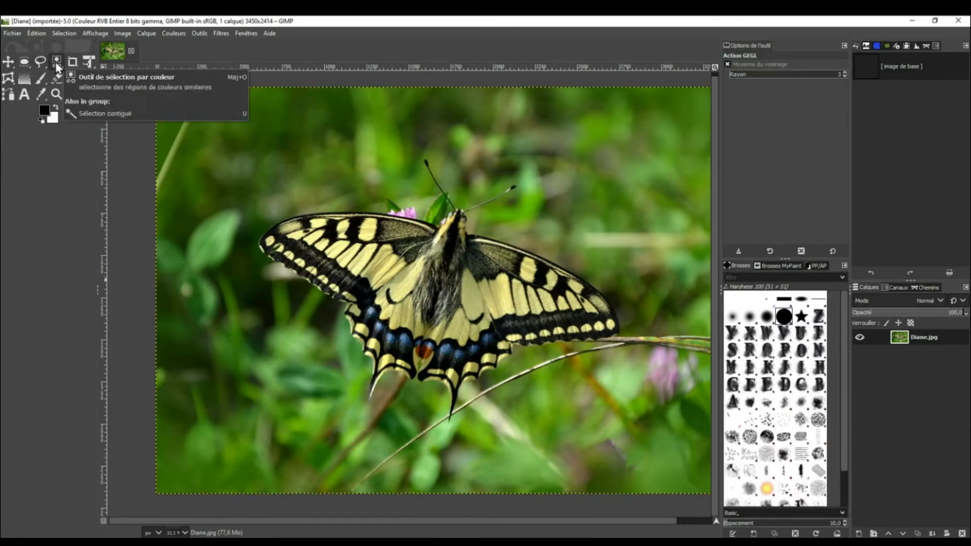
pyautogui.click(37, 33)
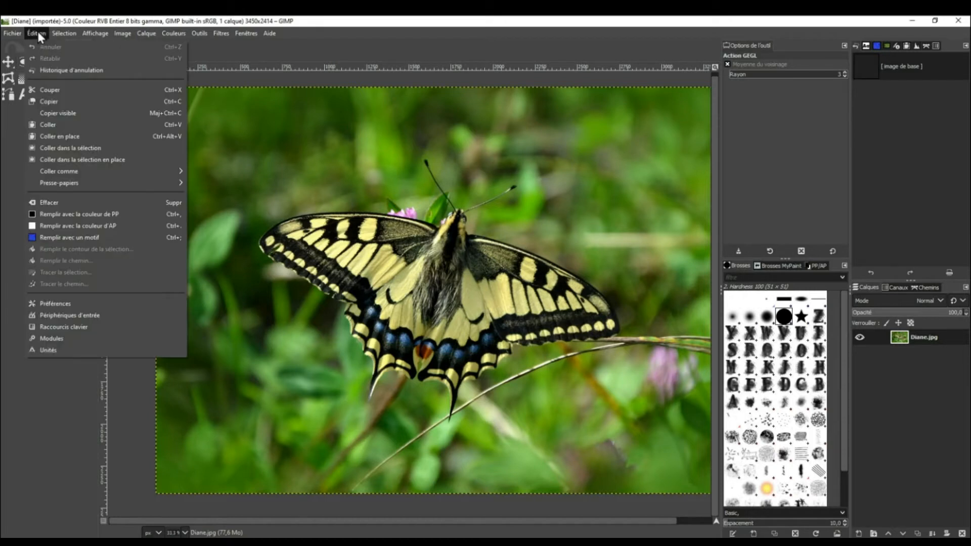
pyautogui.click(57, 303)
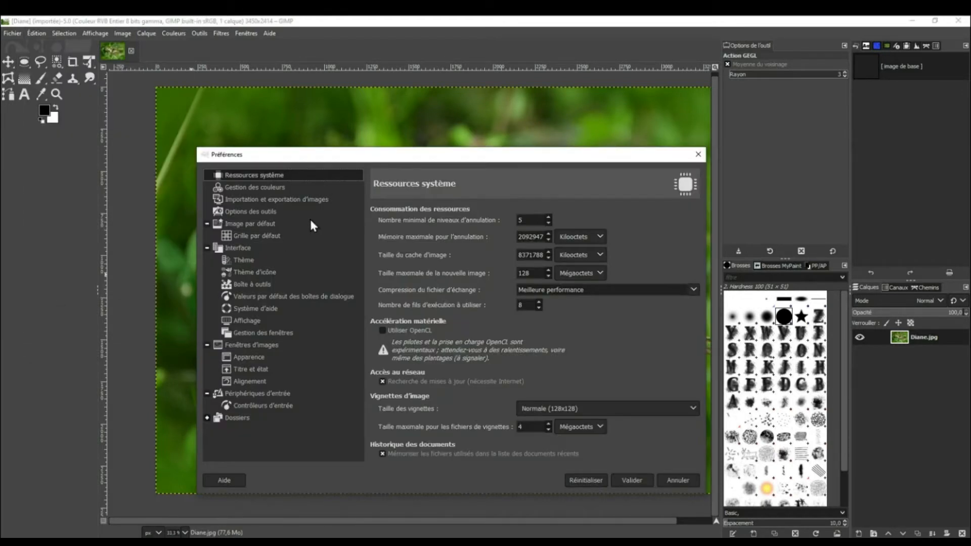
pyautogui.click(241, 289)
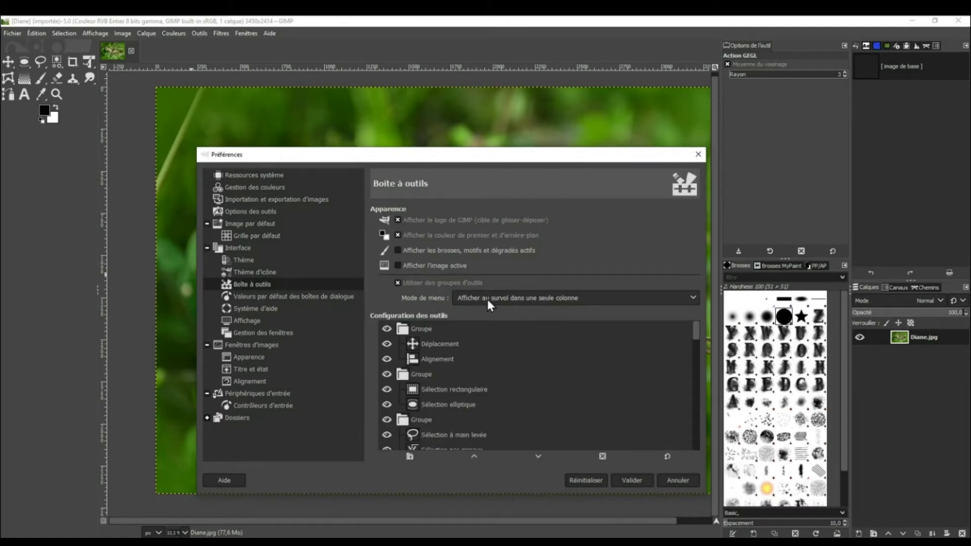
pyautogui.click(695, 301)
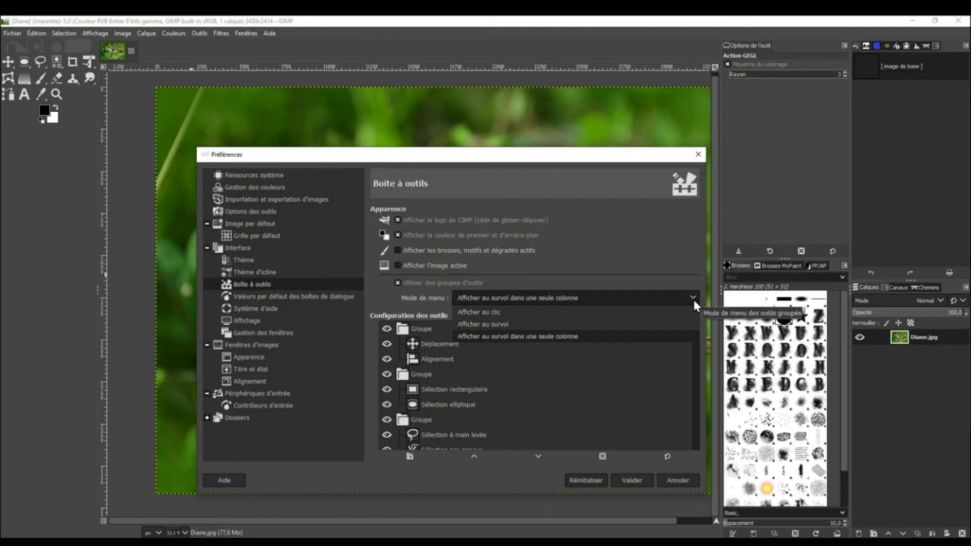
pyautogui.click(474, 326)
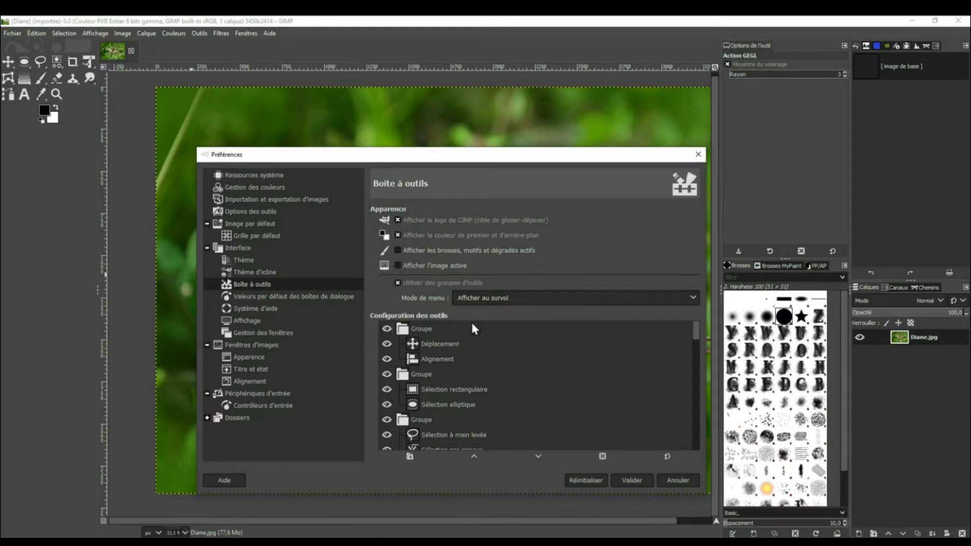
pyautogui.click(632, 483)
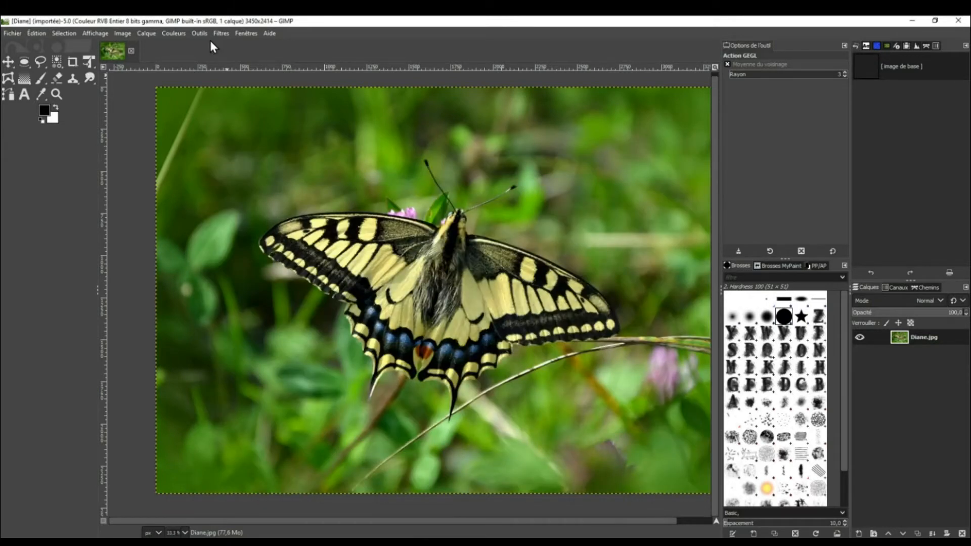
# Step: Set the toolbox's tool-group menu mode to "Afficher au survol dans une seule colonne" in the preferences
pyautogui.moveTo(26, 64)
pyautogui.click(37, 34)
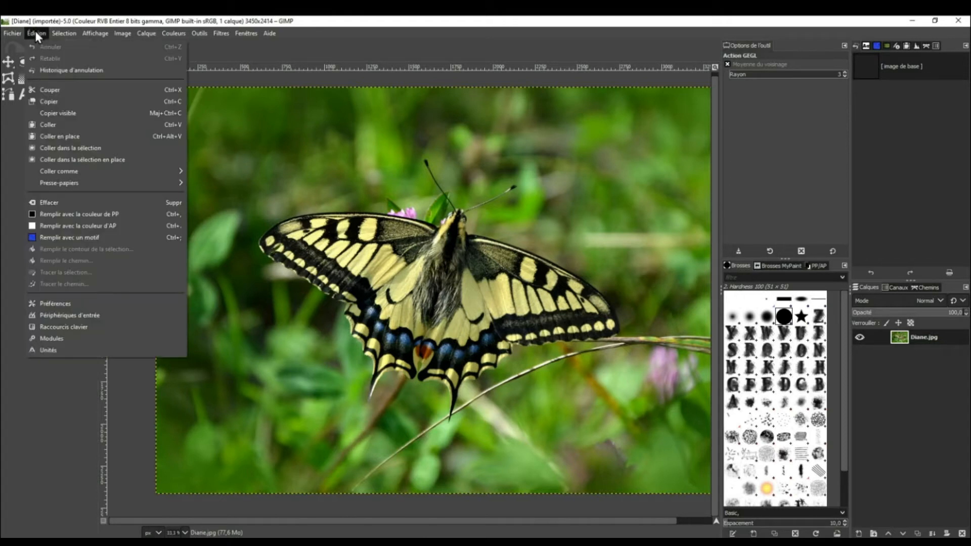
pyautogui.click(55, 303)
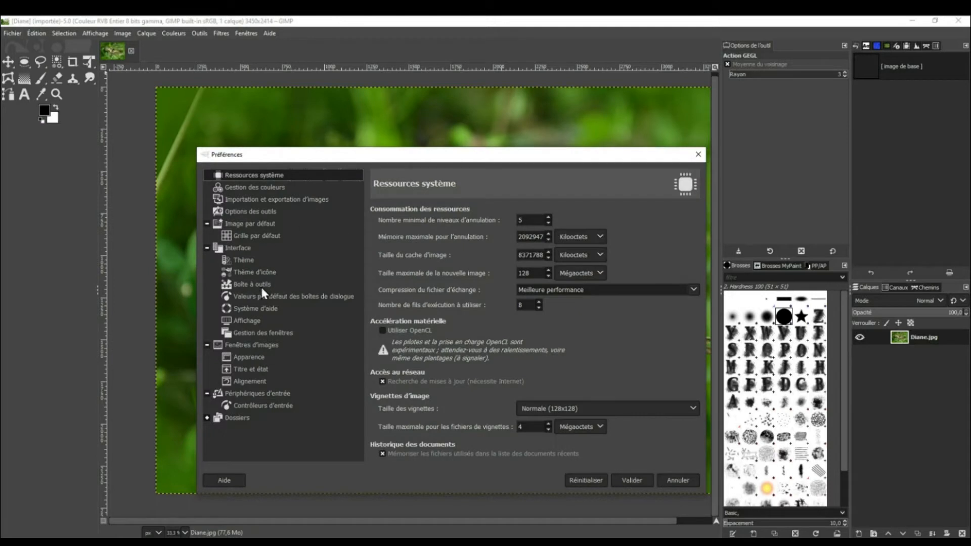
pyautogui.click(259, 286)
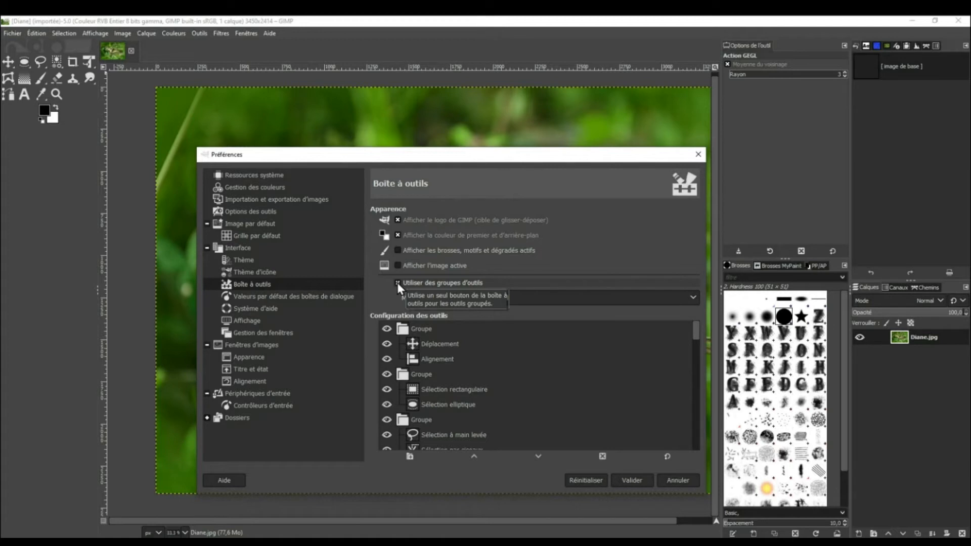
pyautogui.click(694, 299)
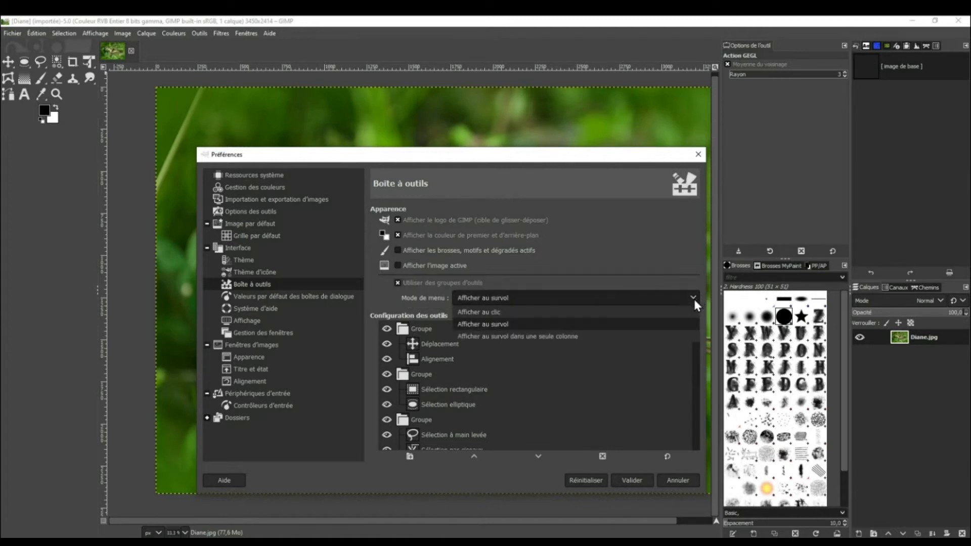
pyautogui.click(506, 337)
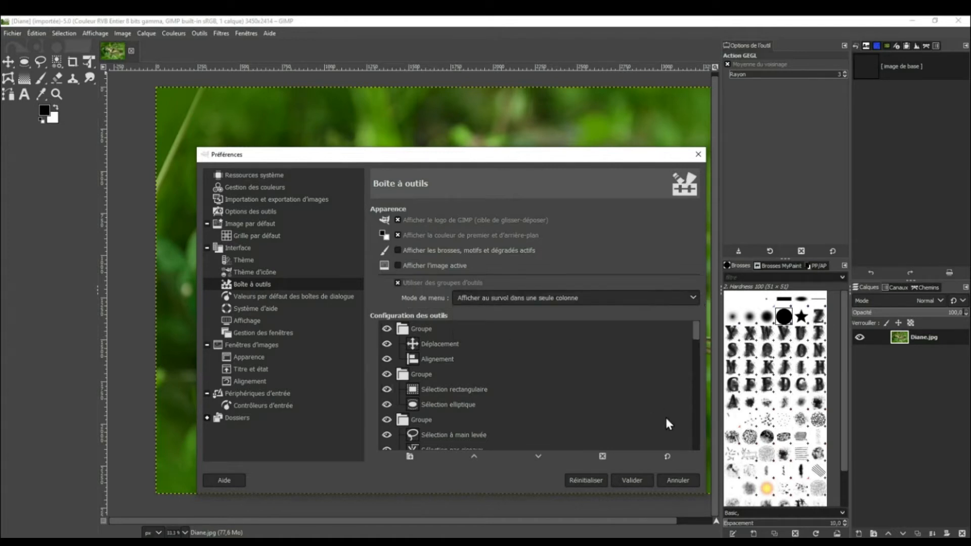
pyautogui.click(632, 481)
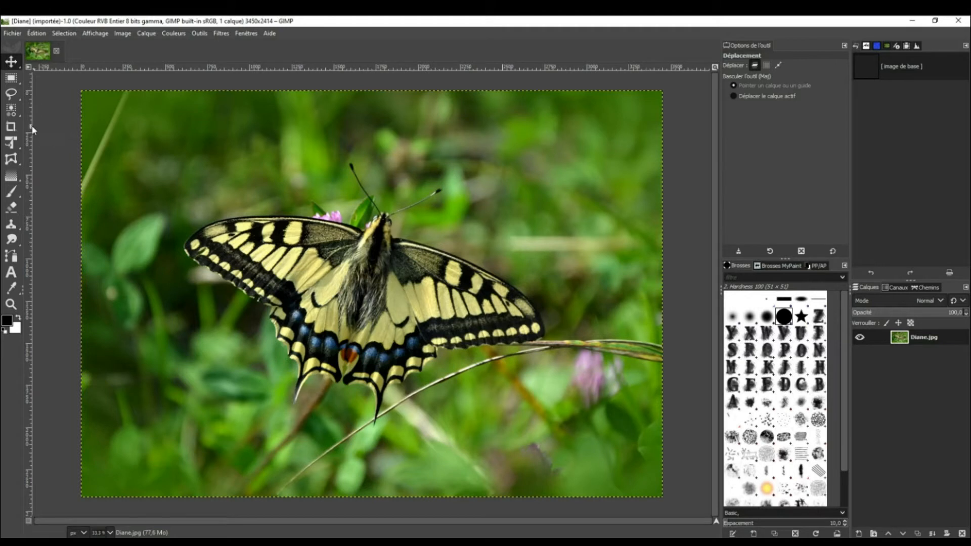
# Step: Crop only the current layer around the butterfly with fixed proportions, to about 2643 × 1849 px at position 363, 273
pyautogui.click(10, 128)
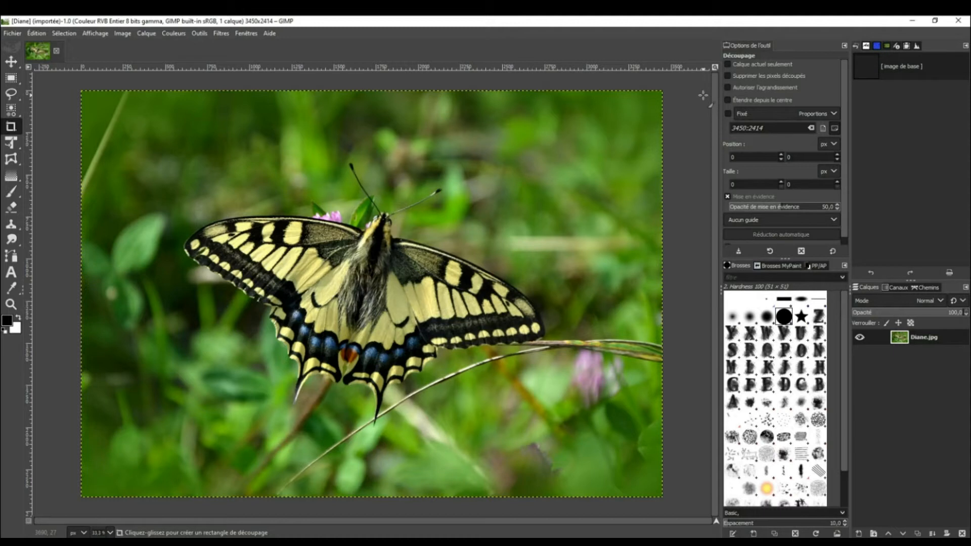
pyautogui.click(728, 65)
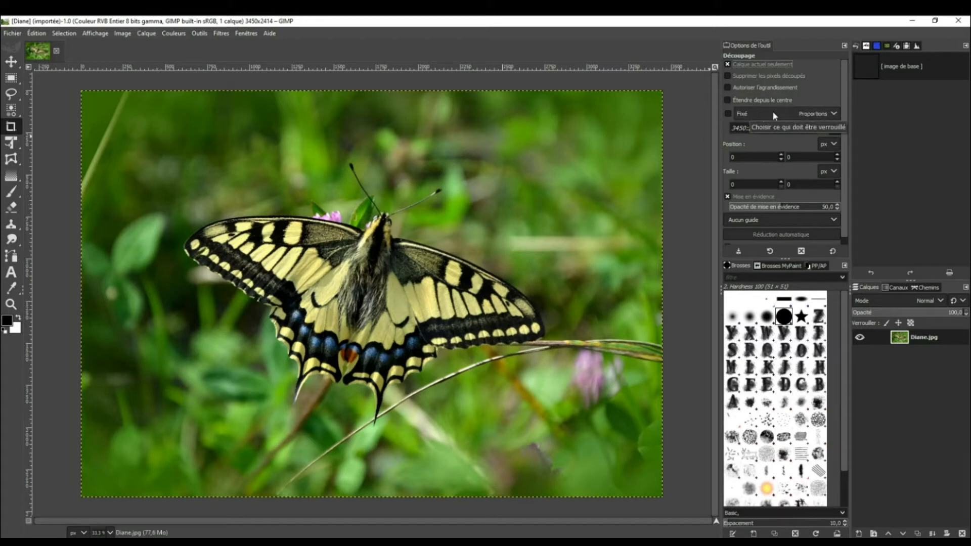
pyautogui.click(729, 114)
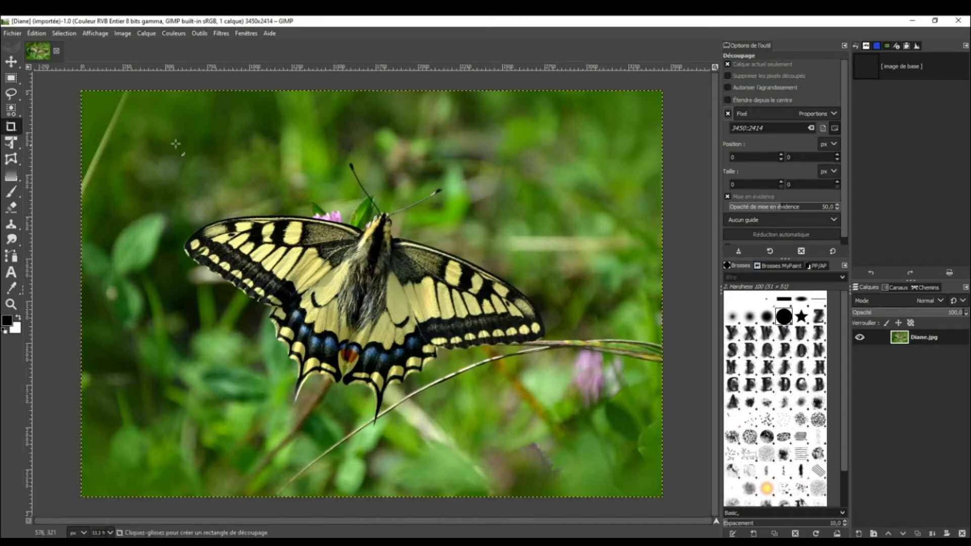
pyautogui.moveTo(138, 140); pyautogui.dragTo(583, 282)
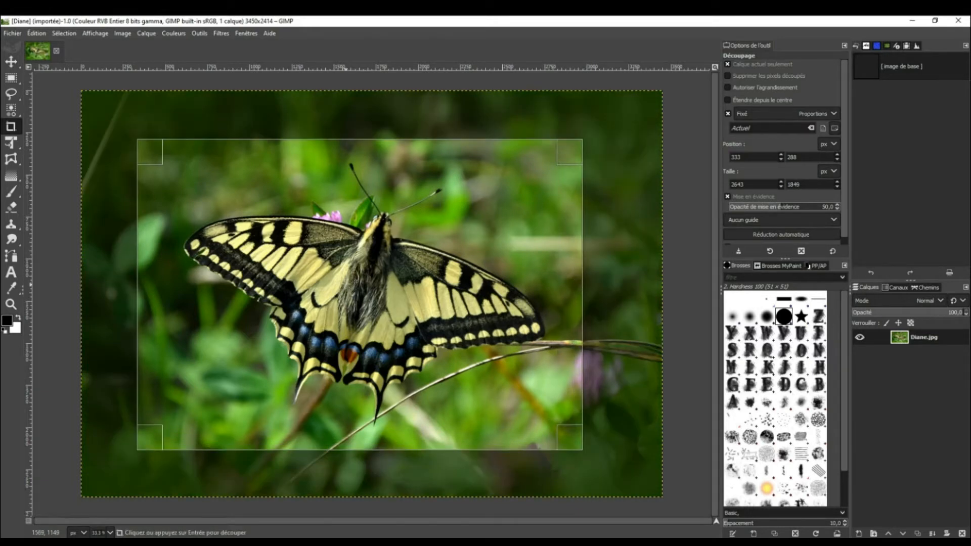
pyautogui.moveTo(346, 283)
pyautogui.mouseDown()
pyautogui.moveTo(360, 285)
pyautogui.moveTo(339, 283)
pyautogui.moveTo(353, 280)
pyautogui.mouseUp()
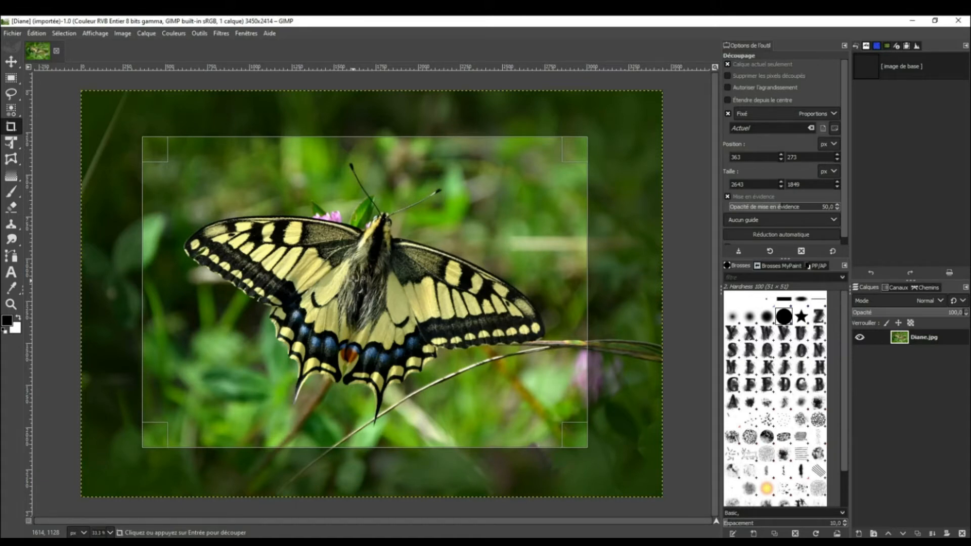
pyautogui.click(353, 281)
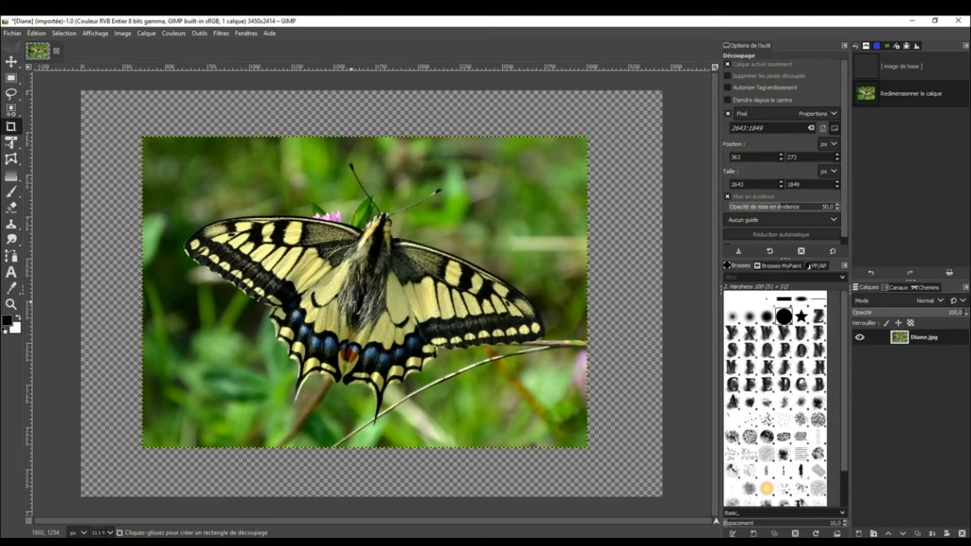
# Step: Fit the canvas to the cropped layer, and then revert the image to its base state in the undo history
pyautogui.click(123, 33)
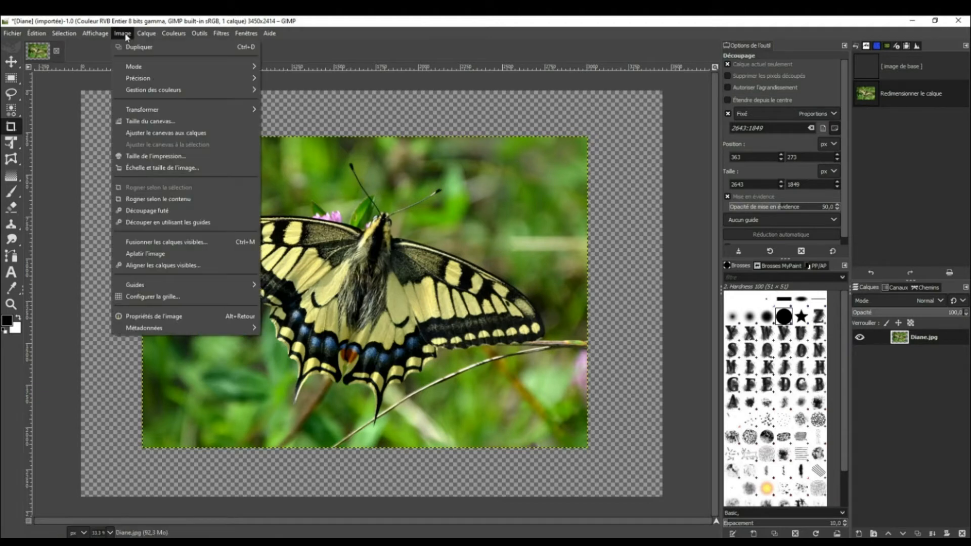
pyautogui.click(160, 133)
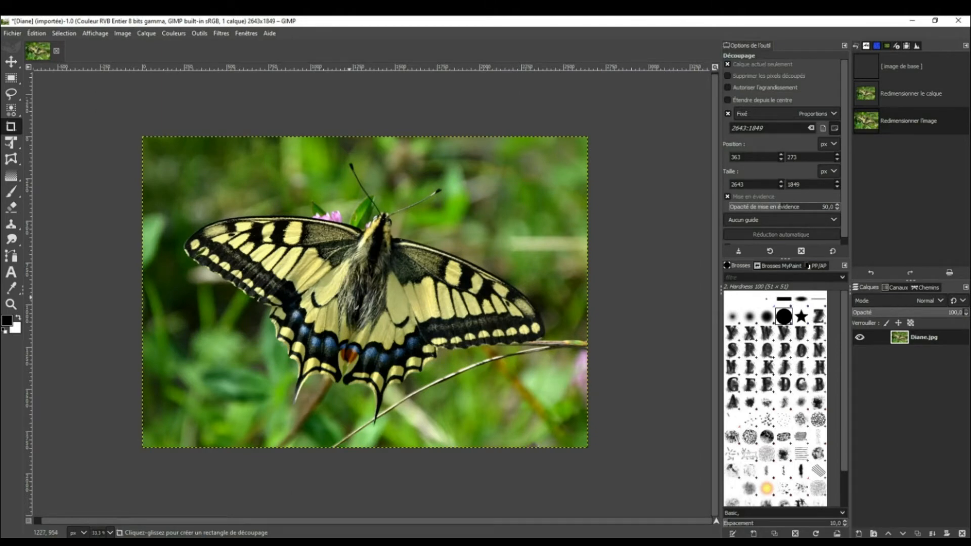
pyautogui.click(905, 70)
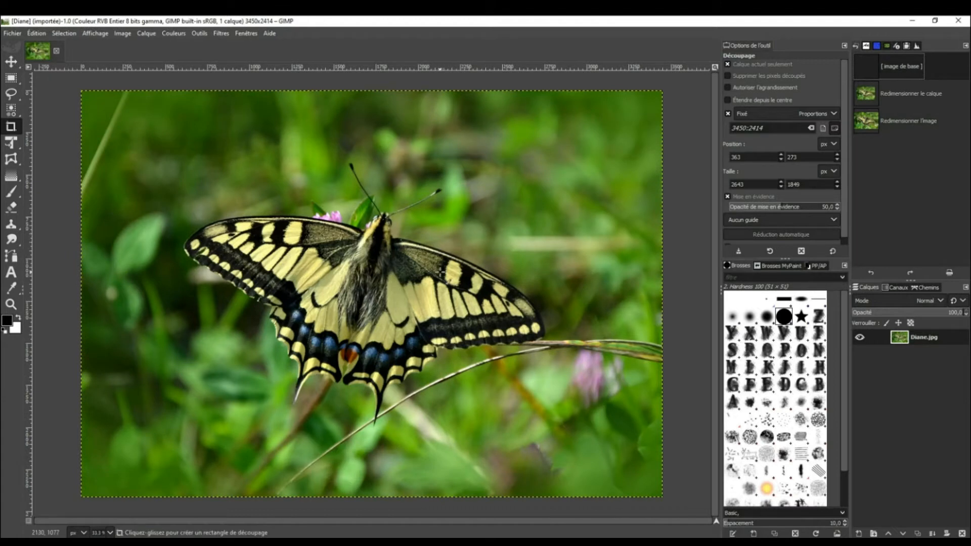
# Step: Crop the whole image around the butterfly with fixed proportions and cropped pixels deleted, to about 2442 × 1708 px at position 510, 402
pyautogui.click(728, 65)
pyautogui.click(729, 76)
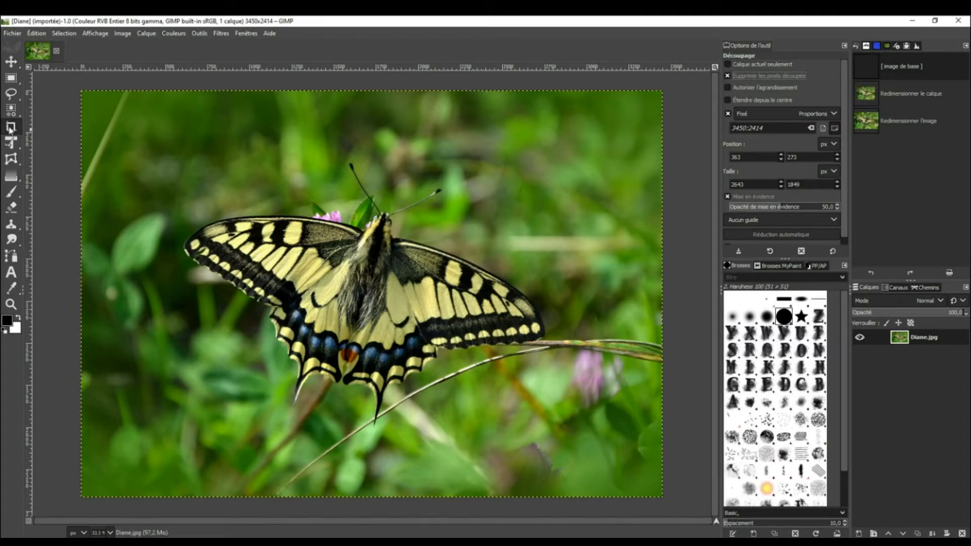
pyautogui.moveTo(135, 142); pyautogui.dragTo(592, 462)
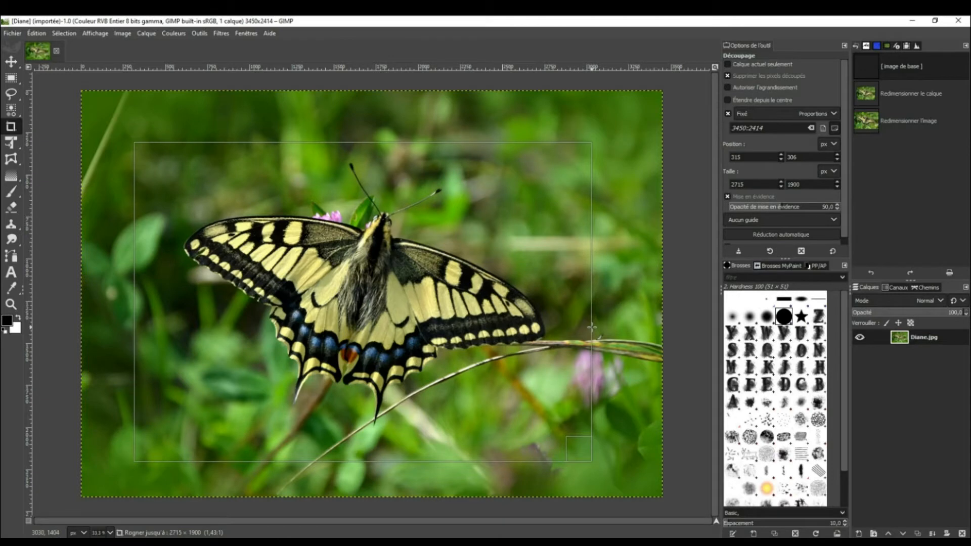
pyautogui.moveTo(585, 308); pyautogui.dragTo(572, 308)
pyautogui.moveTo(148, 332); pyautogui.dragTo(180, 328)
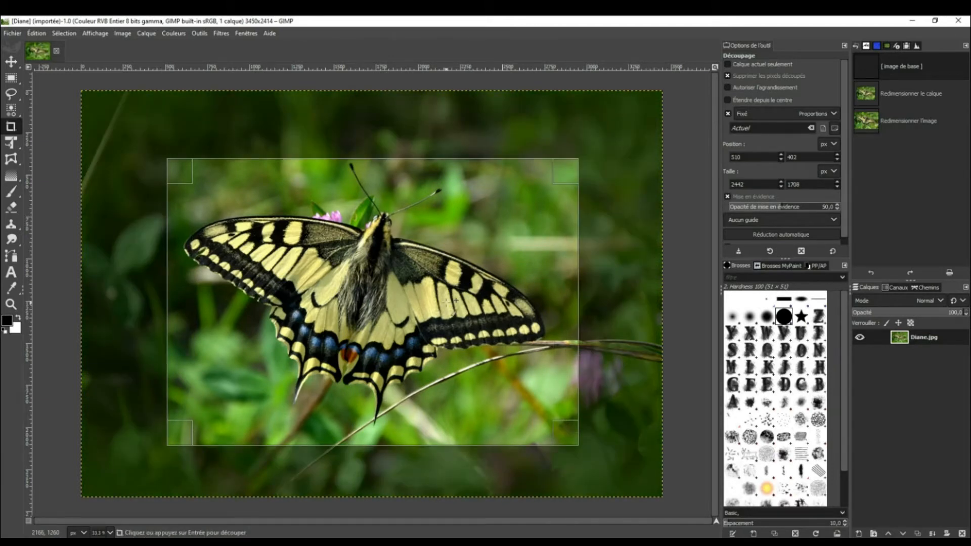
pyautogui.press('Return')
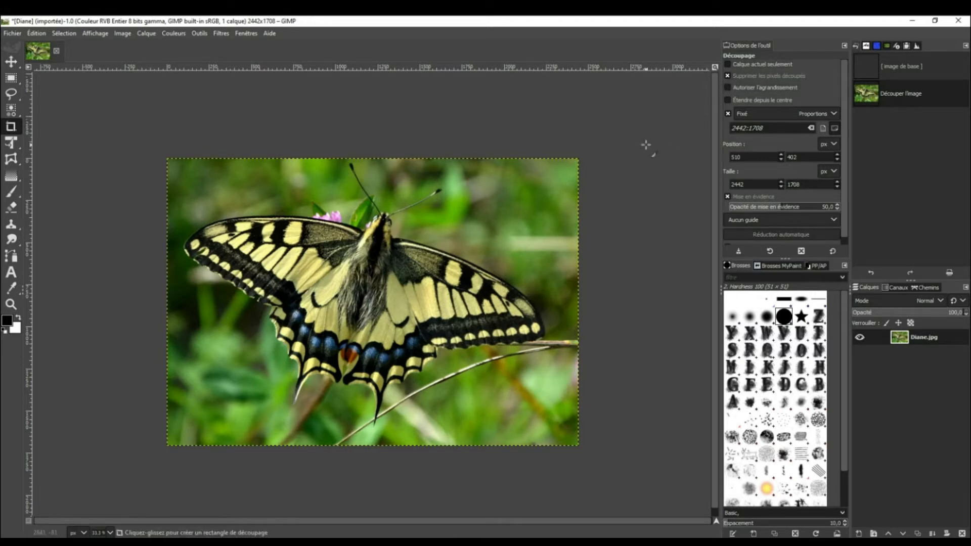
# Step: Revert the image to its base state in the undo history, and turn off deleting cropped pixels and fixed proportions for cropping
pyautogui.click(904, 68)
pyautogui.click(728, 76)
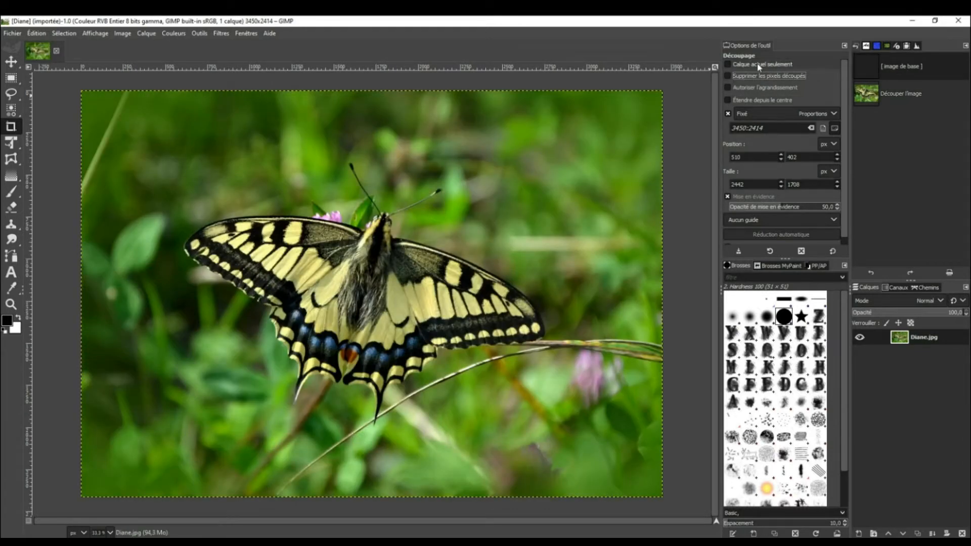
pyautogui.click(729, 114)
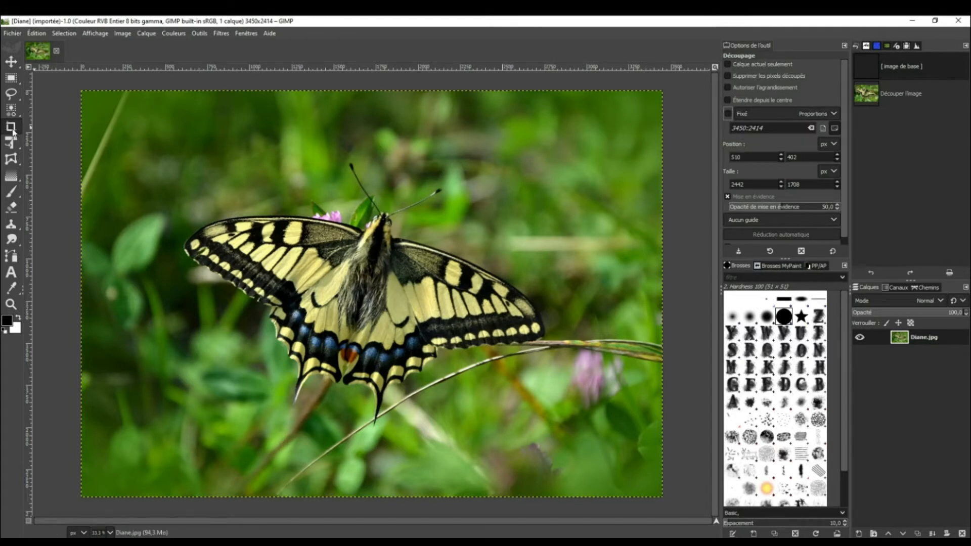
# Step: Crop the whole image freely around the butterfly, keeping the cropped pixels, to about 2781 × 1794 px at position 396, 285
pyautogui.moveTo(114, 130); pyautogui.dragTo(621, 445)
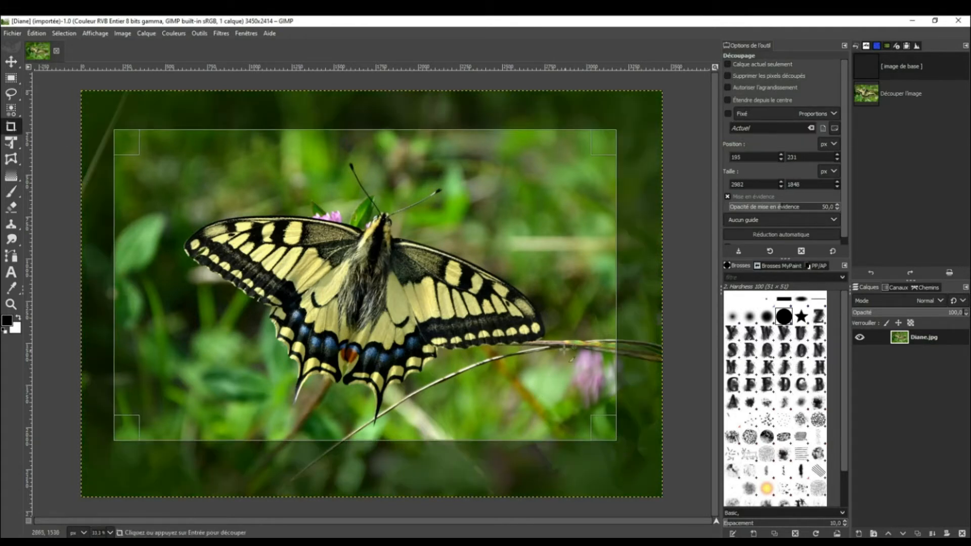
pyautogui.moveTo(124, 144); pyautogui.dragTo(155, 152)
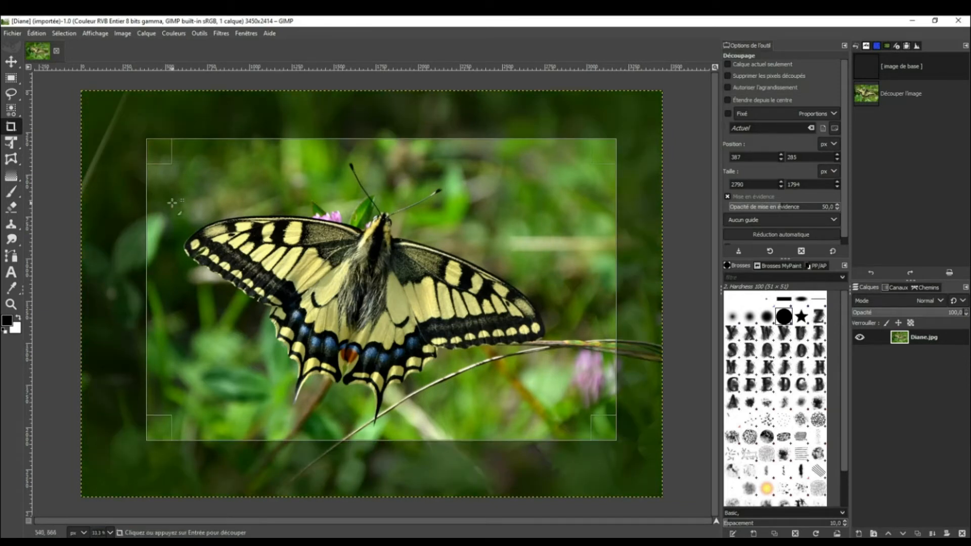
pyautogui.moveTo(166, 160); pyautogui.dragTo(168, 161)
pyautogui.press('Return')
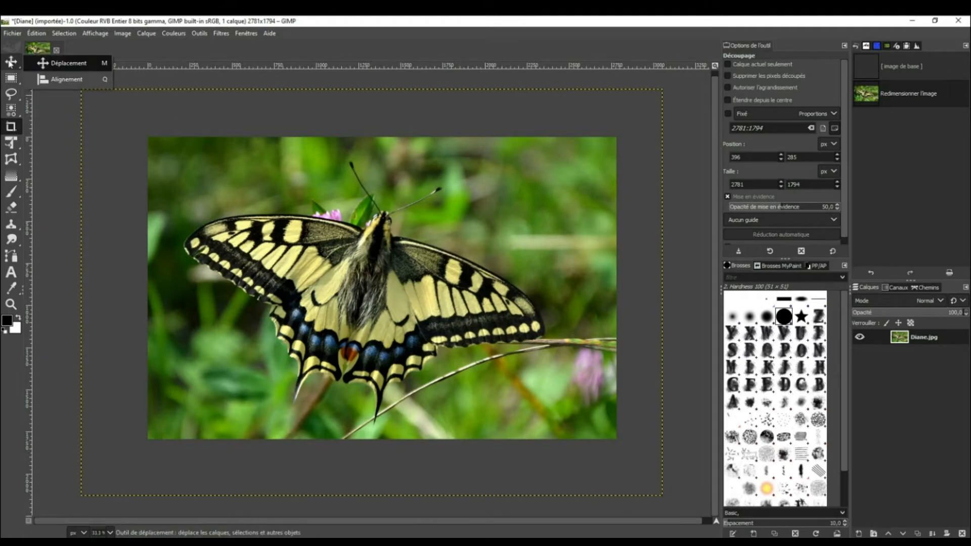
# Step: Move the photo layer slightly down and to the right within the cropped canvas, and fit the canvas to the layers
pyautogui.click(11, 62)
pyautogui.moveTo(378, 274)
pyautogui.mouseDown()
pyautogui.moveTo(473, 268)
pyautogui.moveTo(366, 282)
pyautogui.moveTo(382, 265)
pyautogui.moveTo(276, 276)
pyautogui.moveTo(400, 255)
pyautogui.moveTo(395, 242)
pyautogui.moveTo(409, 250)
pyautogui.moveTo(397, 287)
pyautogui.moveTo(385, 286)
pyautogui.mouseUp()
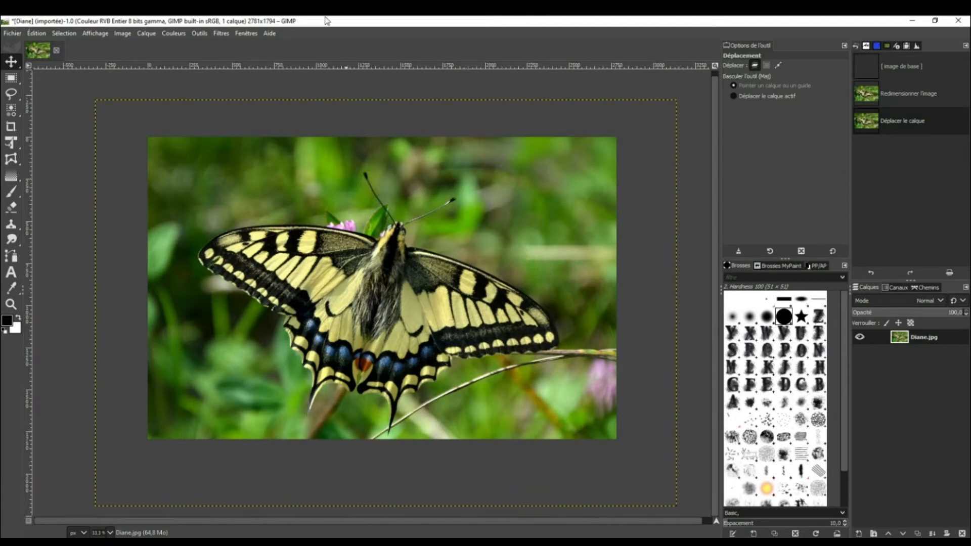
pyautogui.click(123, 34)
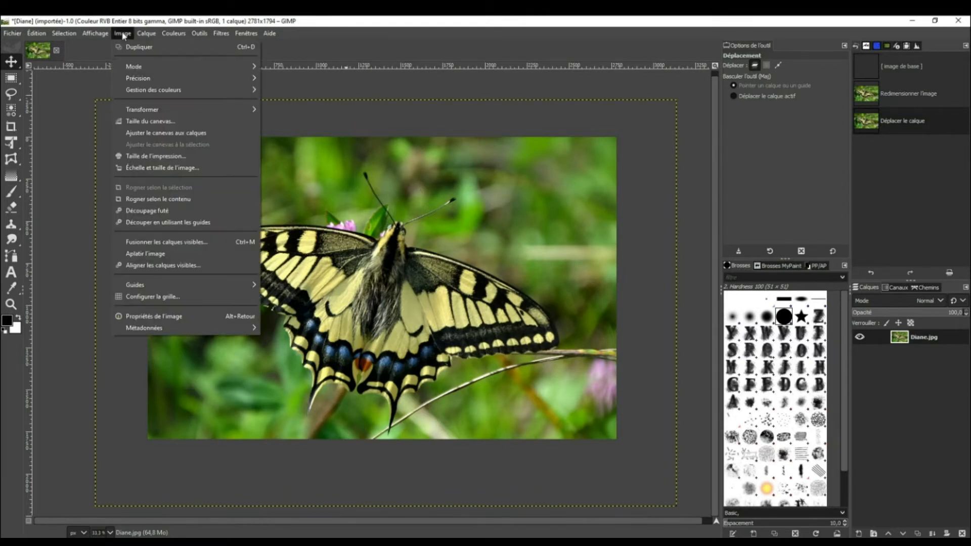
pyautogui.click(160, 133)
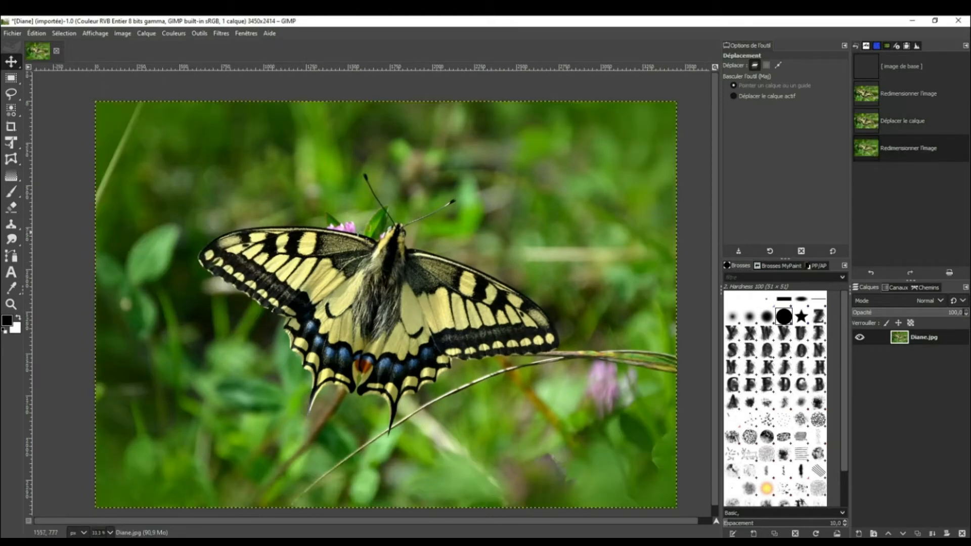
pyautogui.click(11, 127)
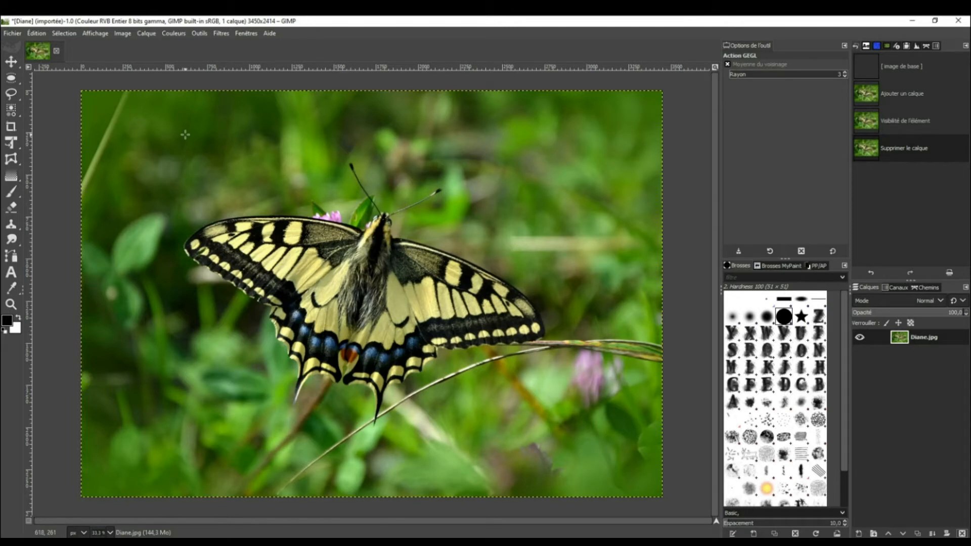
pyautogui.click(221, 33)
pyautogui.moveTo(228, 104)
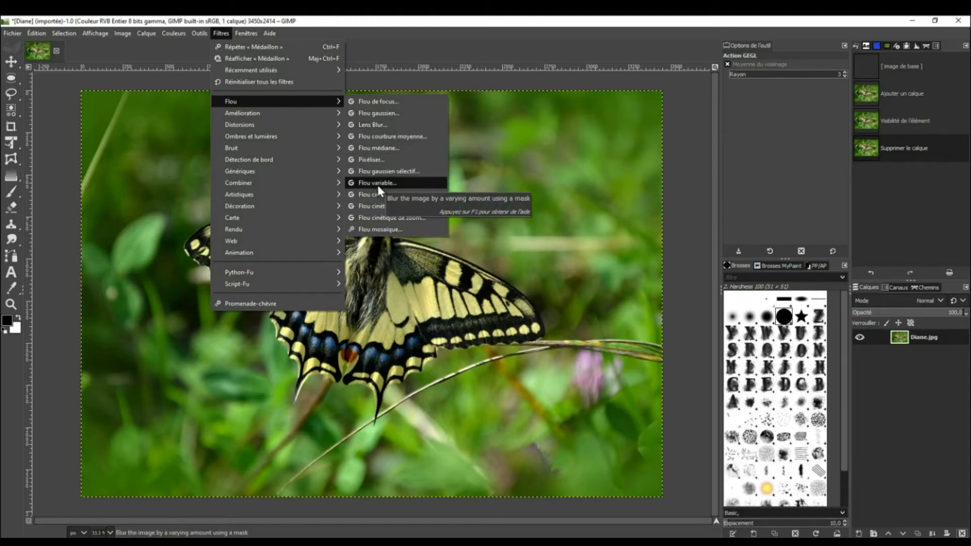
pyautogui.click(162, 180)
# Step: Start a Médaillon vignette on the photo and shape it into an oval with radius about 0,806, gradient amount 0,816 and squeeze -0,126
pyautogui.click(221, 32)
pyautogui.moveTo(251, 139)
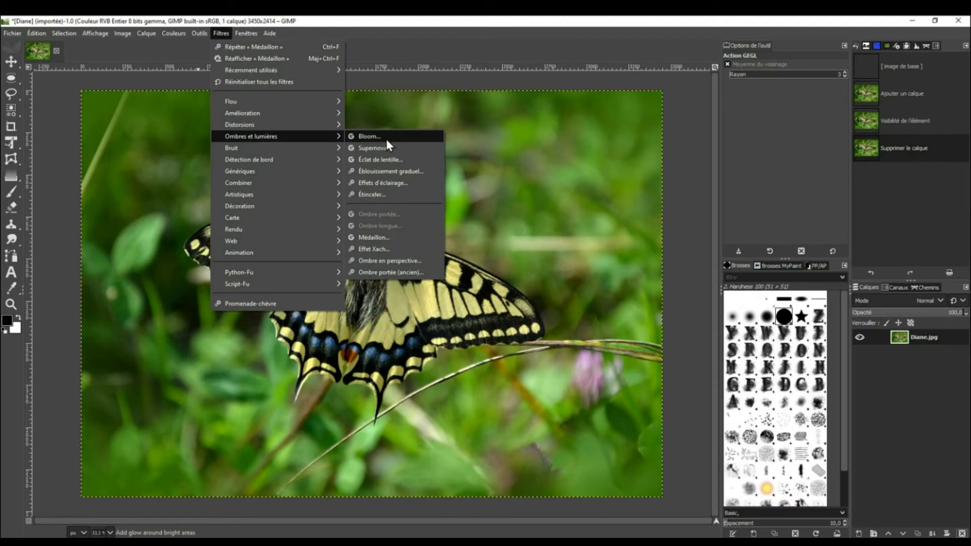
pyautogui.click(371, 238)
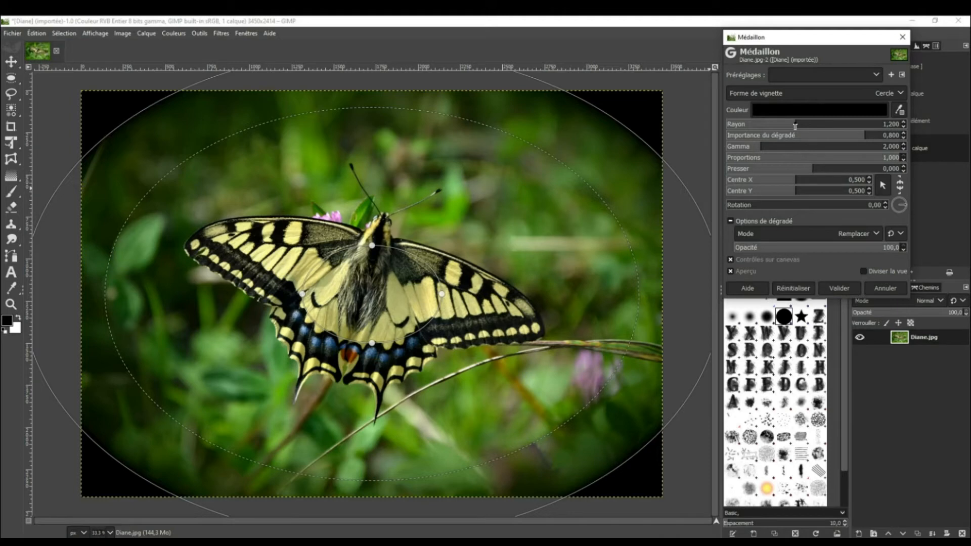
pyautogui.moveTo(795, 124); pyautogui.dragTo(778, 124)
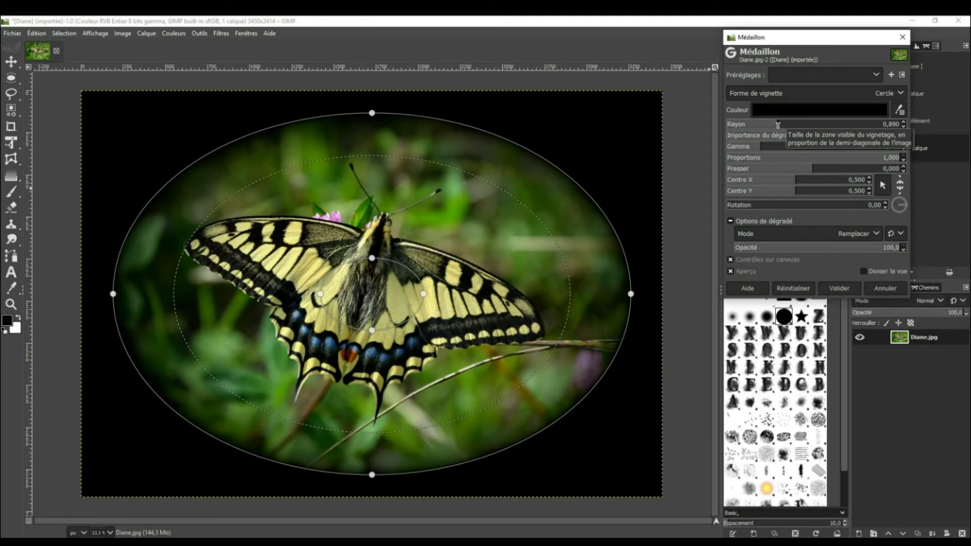
pyautogui.moveTo(631, 294); pyautogui.dragTo(587, 293)
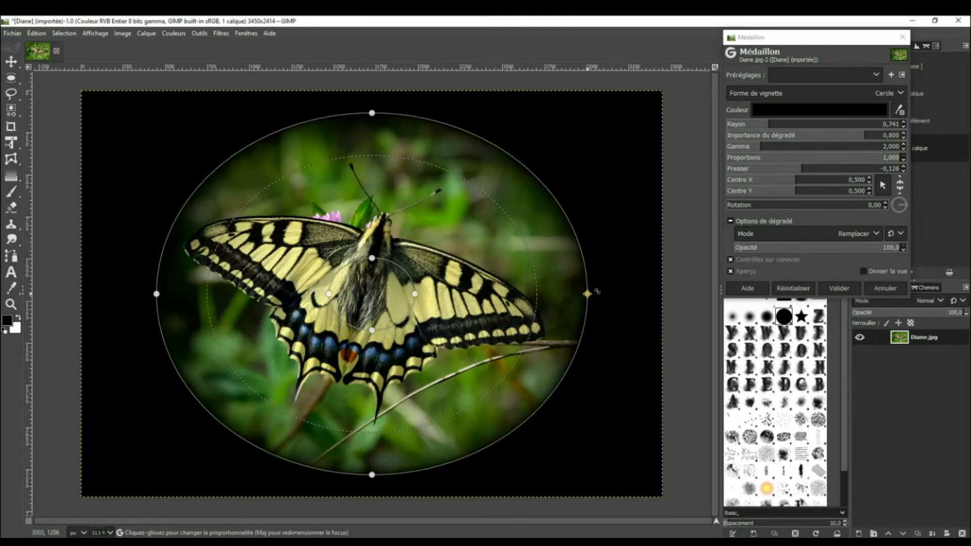
pyautogui.moveTo(539, 172); pyautogui.dragTo(556, 163)
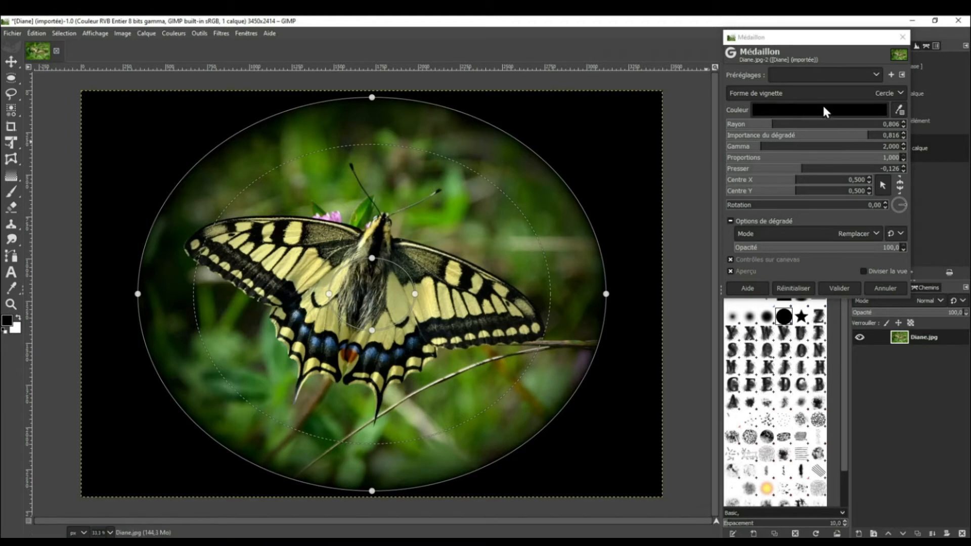
# Step: Try the Carré, Losange, Horizontal and Vertical vignette shapes, and return to Cercle
pyautogui.click(900, 92)
pyautogui.click(737, 118)
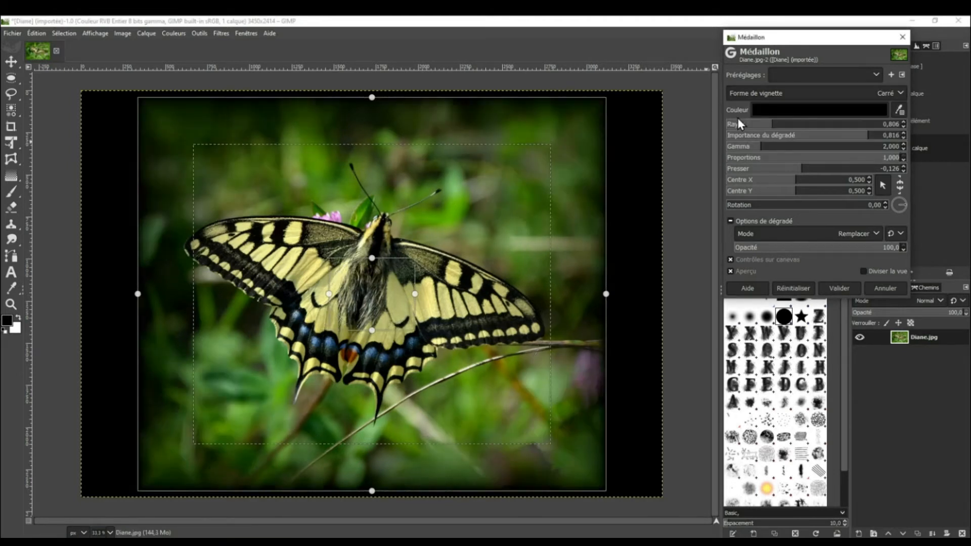
pyautogui.click(901, 92)
pyautogui.click(732, 131)
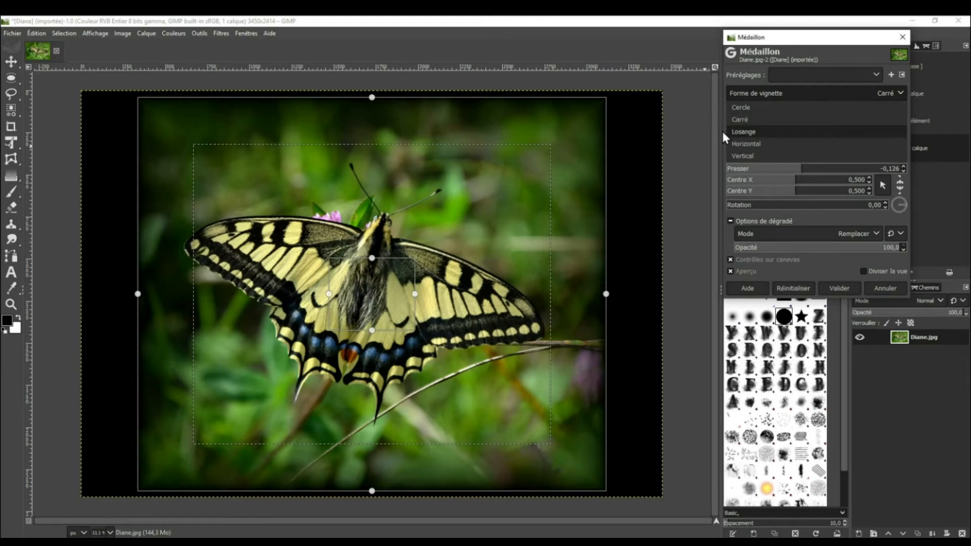
pyautogui.click(900, 93)
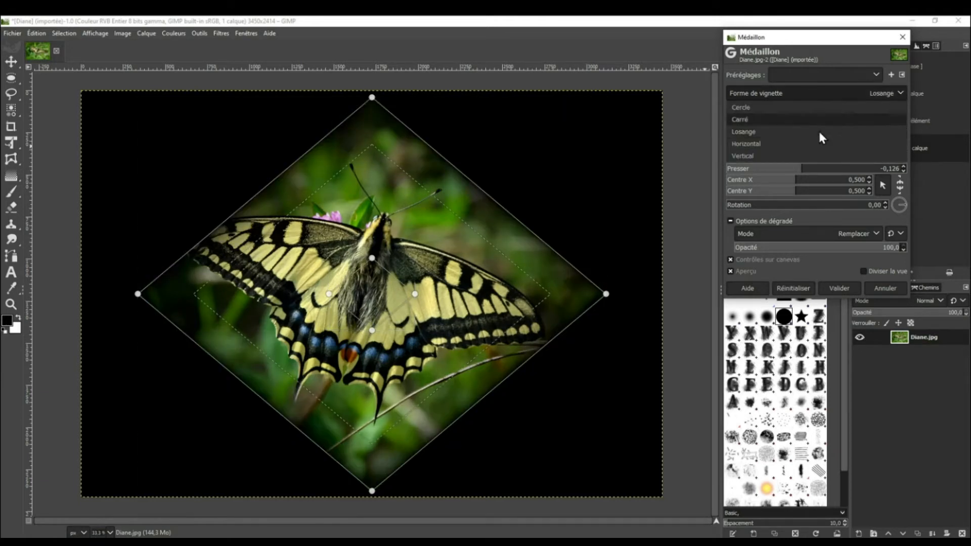
pyautogui.click(737, 141)
pyautogui.click(900, 93)
pyautogui.click(740, 152)
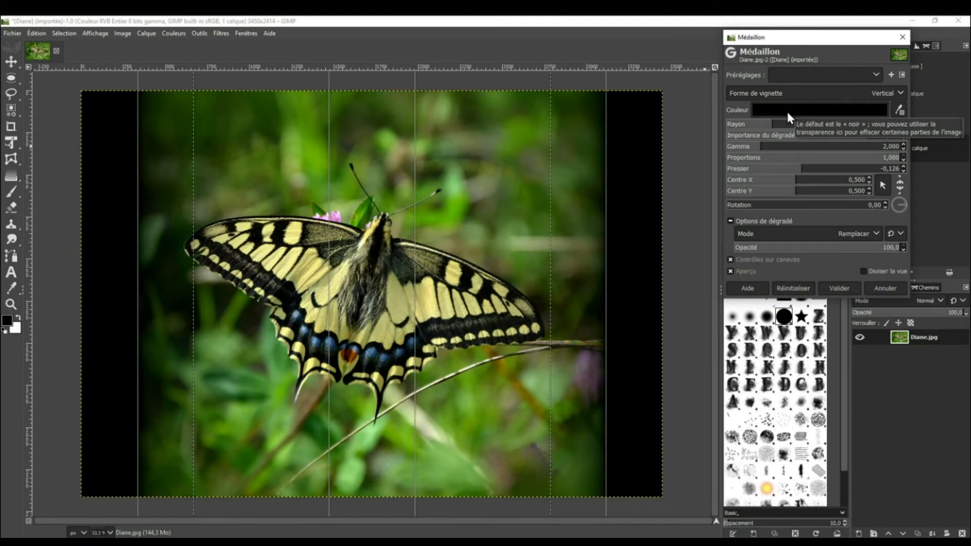
pyautogui.click(901, 92)
pyautogui.click(745, 107)
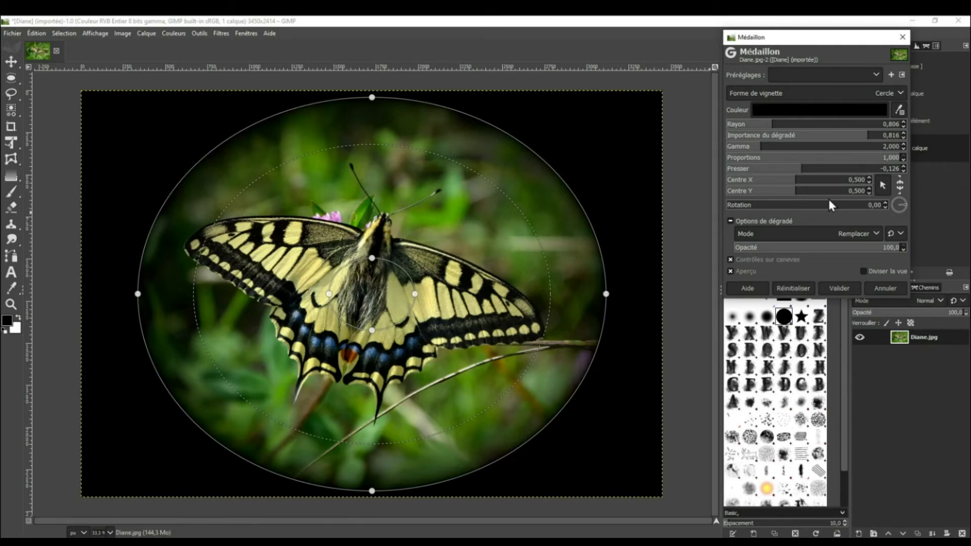
# Step: Link the vignette's centre X and Y, shift both to about 0,504, and unlink them again
pyautogui.click(900, 186)
pyautogui.click(794, 180)
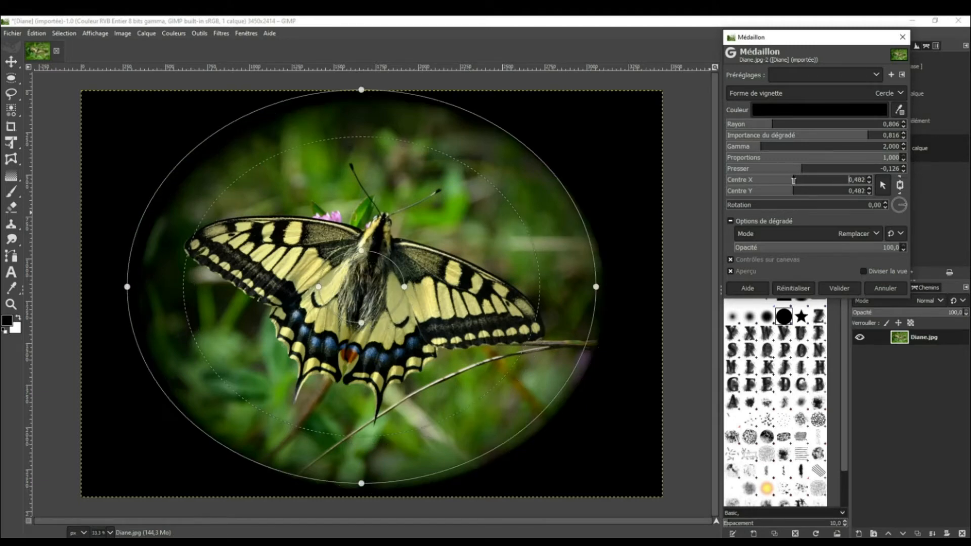
pyautogui.moveTo(794, 180); pyautogui.dragTo(795, 180)
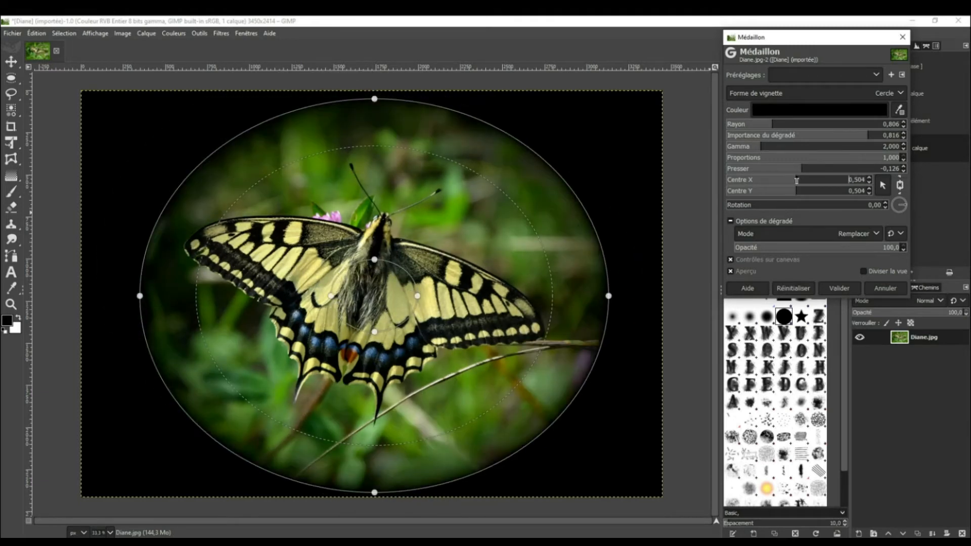
pyautogui.moveTo(450, 254)
pyautogui.mouseDown()
pyautogui.moveTo(412, 228)
pyautogui.moveTo(462, 263)
pyautogui.moveTo(382, 204)
pyautogui.moveTo(451, 251)
pyautogui.mouseUp()
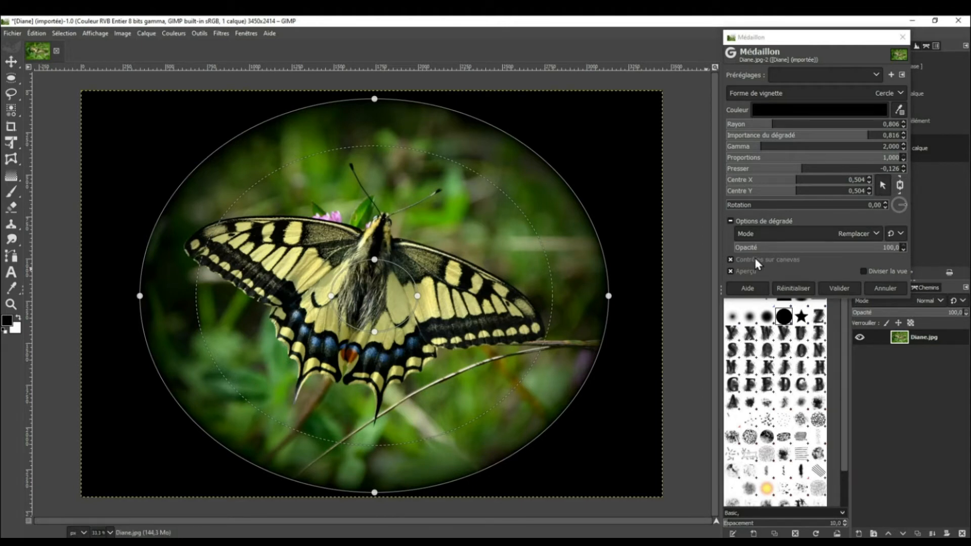
pyautogui.click(900, 186)
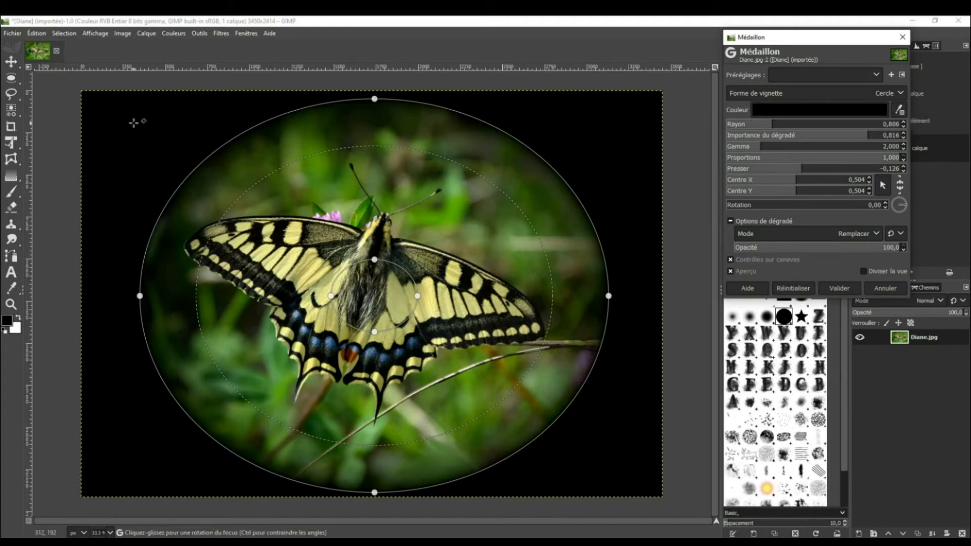
# Step: Set the vignette's colour to a muted yellow-green, HTML notation bbc156
pyautogui.click(831, 110)
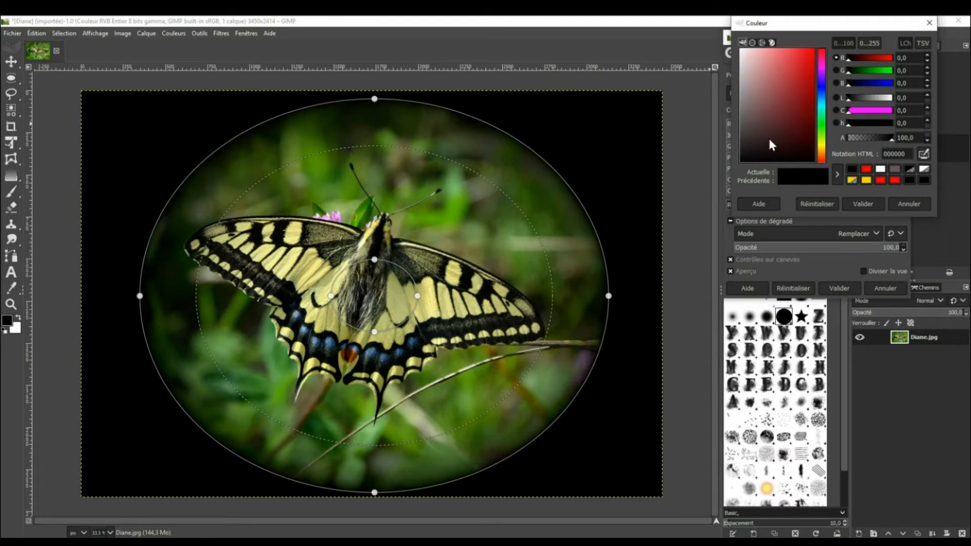
pyautogui.click(821, 146)
pyautogui.click(810, 51)
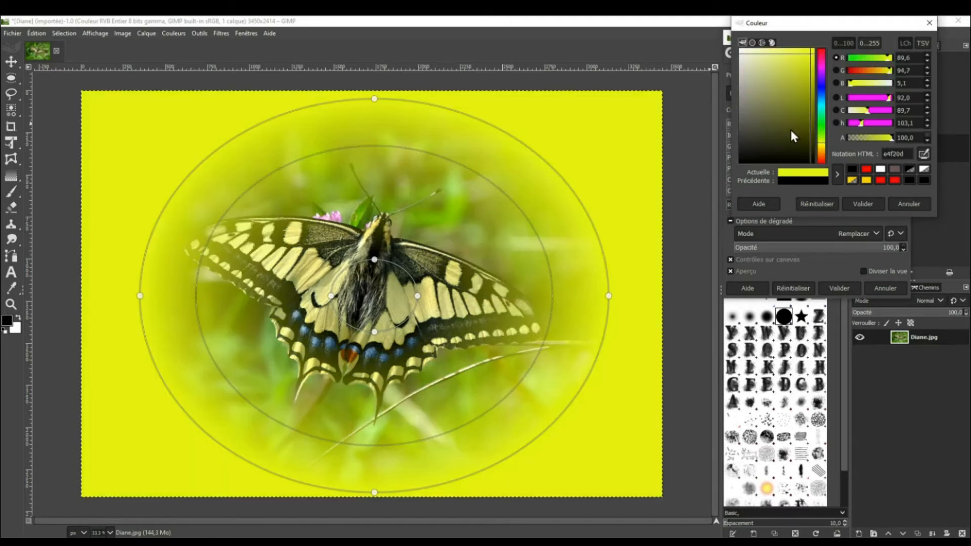
pyautogui.moveTo(812, 60); pyautogui.dragTo(784, 79)
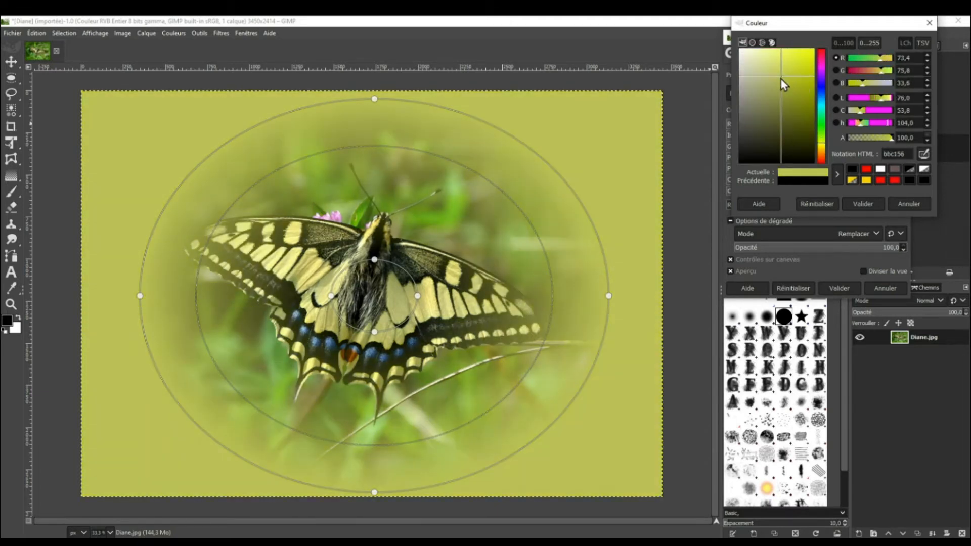
pyautogui.click(863, 204)
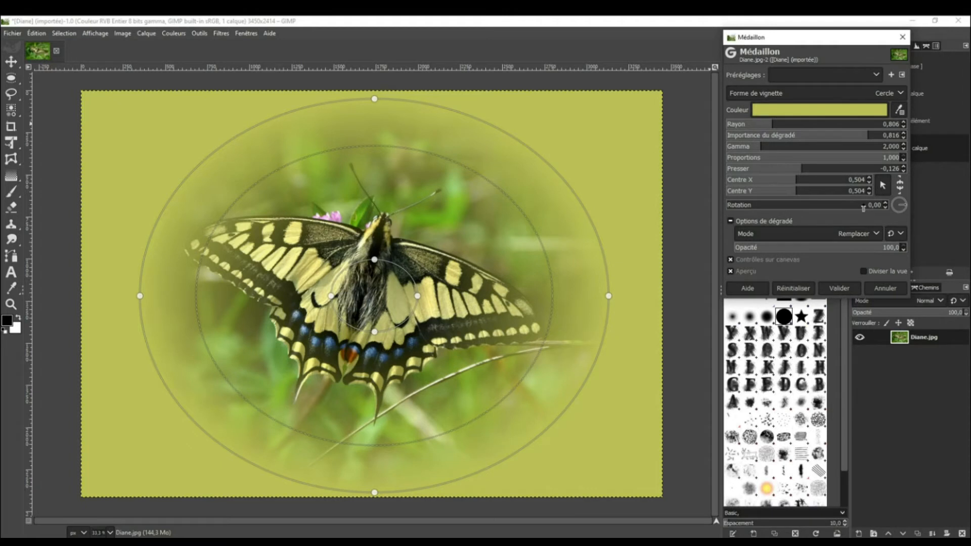
# Step: Sample a blue from the butterfly's lower wing as the vignette's colour
pyautogui.click(900, 108)
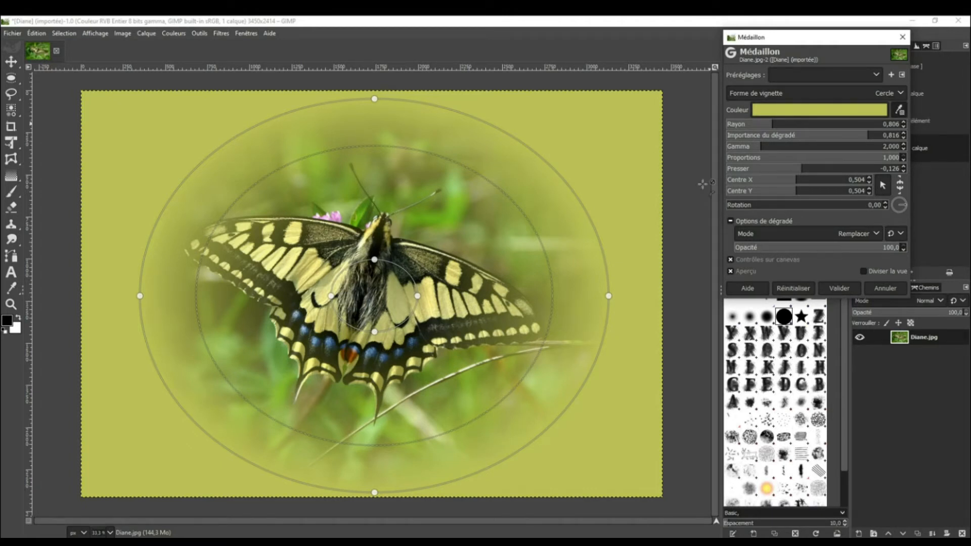
pyautogui.click(371, 352)
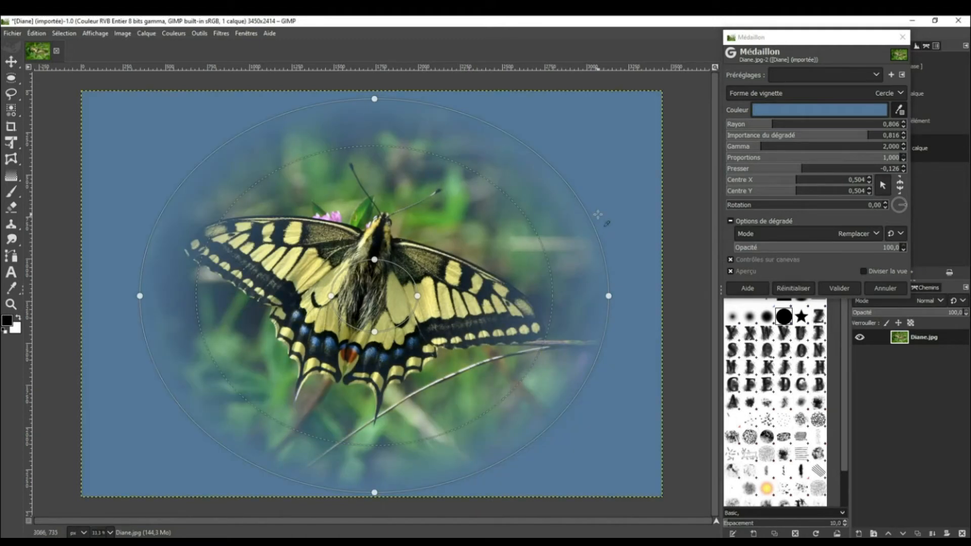
pyautogui.click(894, 112)
pyautogui.click(901, 109)
pyautogui.click(898, 108)
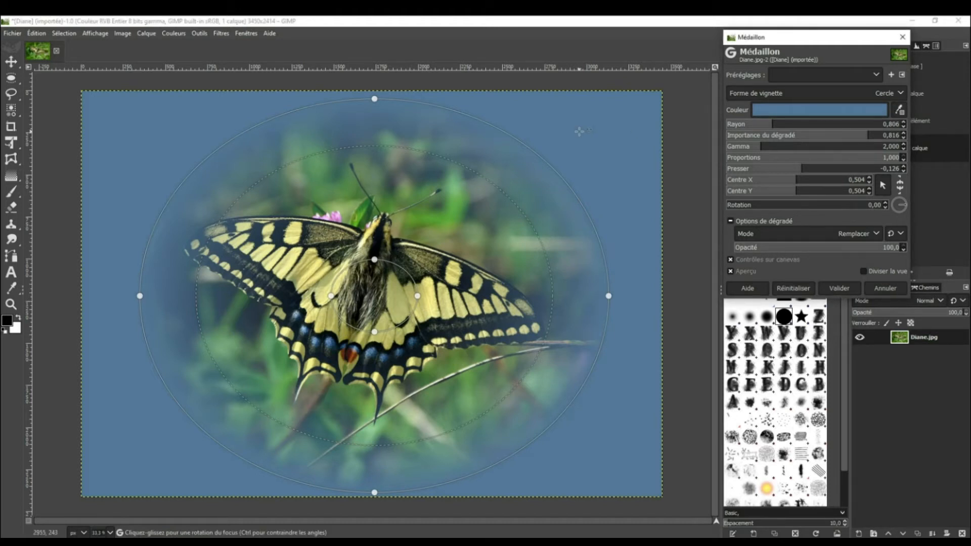
# Step: Narrow the vignette oval on the canvas to radius about 0,787 and squeeze -0,144, and rotate it by about 15,31 degrees
pyautogui.moveTo(609, 296); pyautogui.dragTo(603, 296)
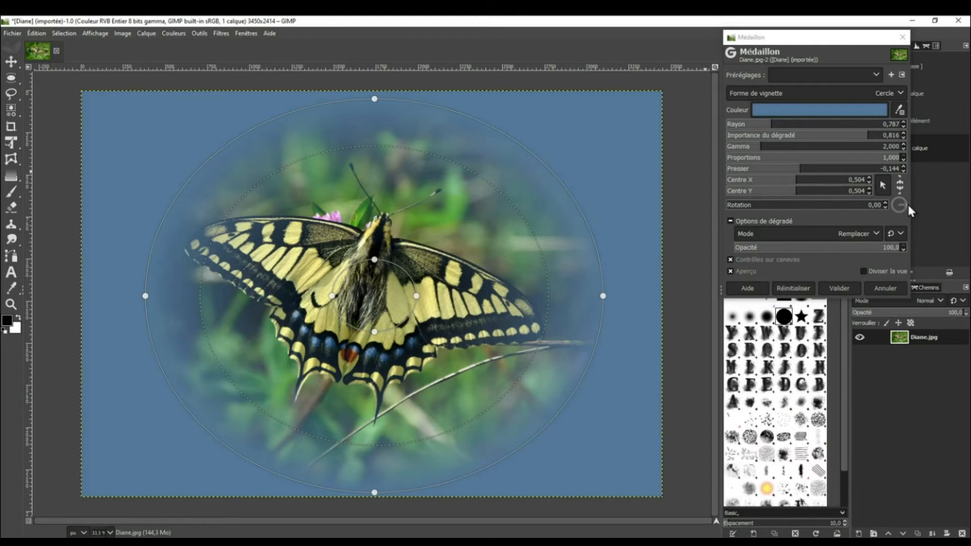
pyautogui.moveTo(569, 128); pyautogui.dragTo(616, 179)
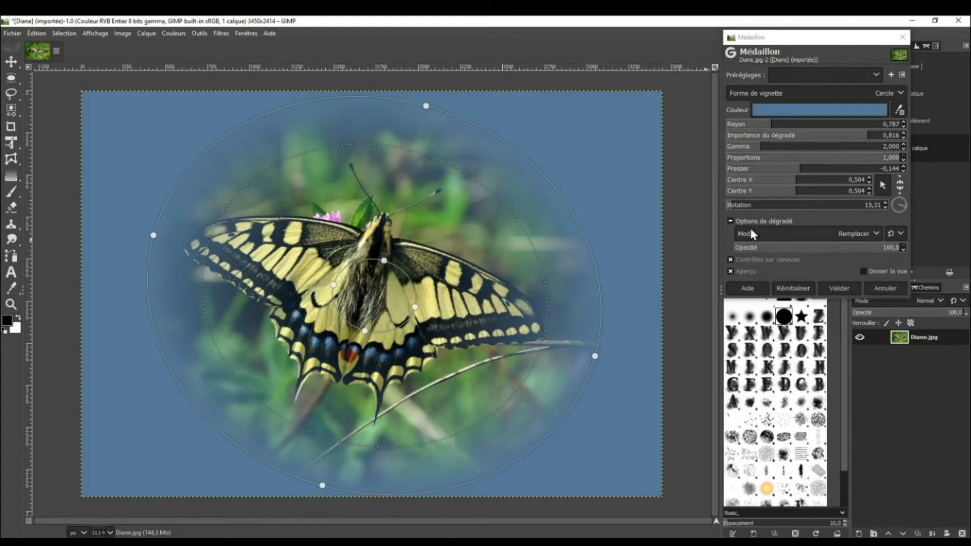
# Step: Review the blending modes available for the Médaillon vignette and keep Remplacer
pyautogui.click(877, 234)
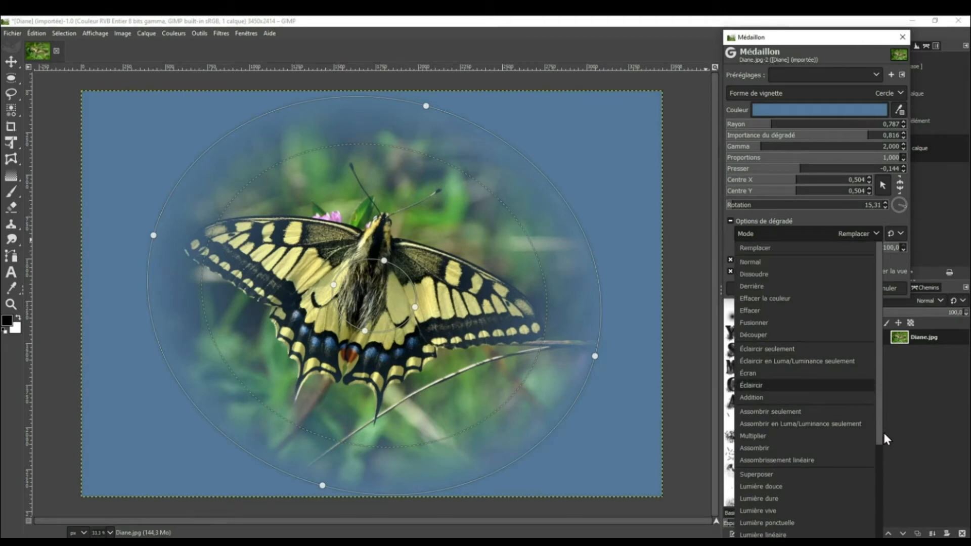
pyautogui.scroll(-3, 878, 454)
pyautogui.moveTo(878, 454); pyautogui.dragTo(667, 217)
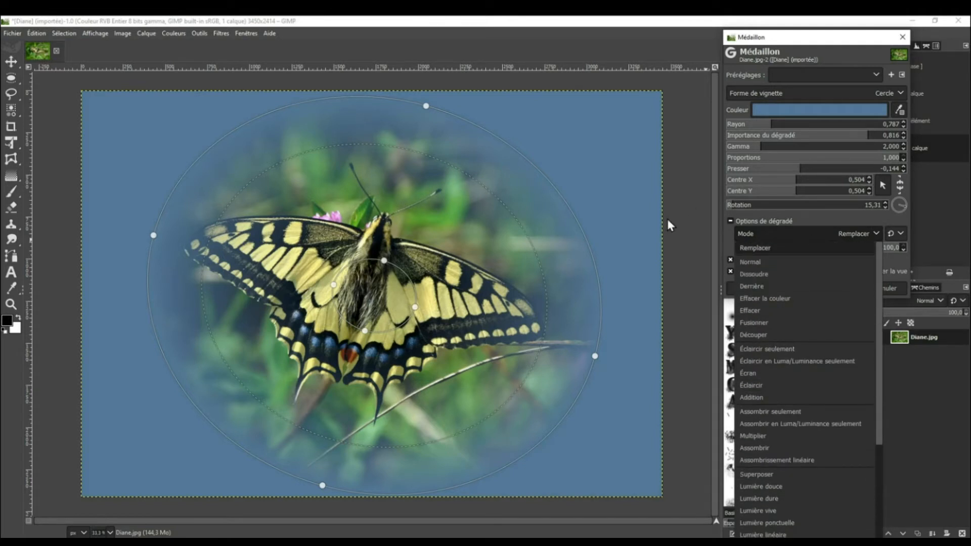
pyautogui.click(758, 248)
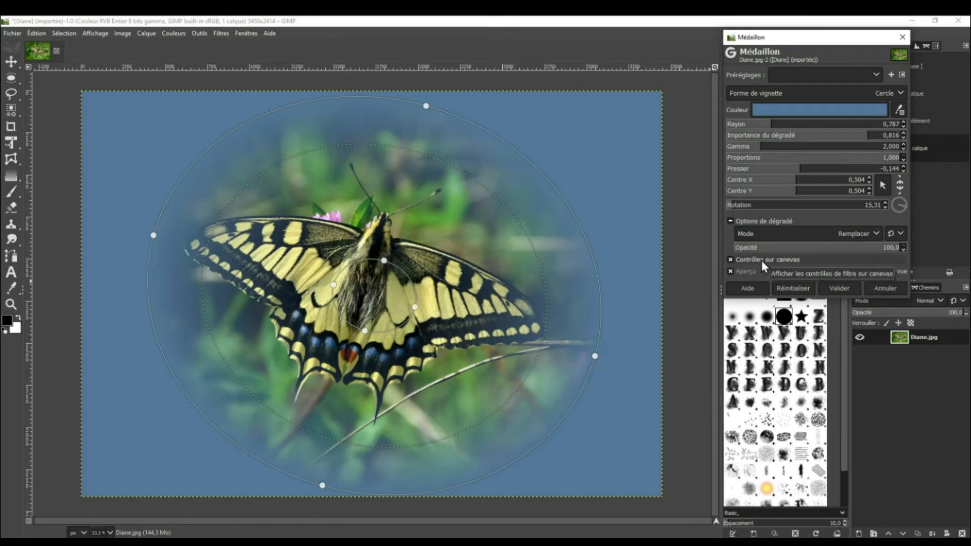
# Step: Compare the vignette with the original by toggling its on-canvas controls, preview and split view off and on
pyautogui.click(730, 260)
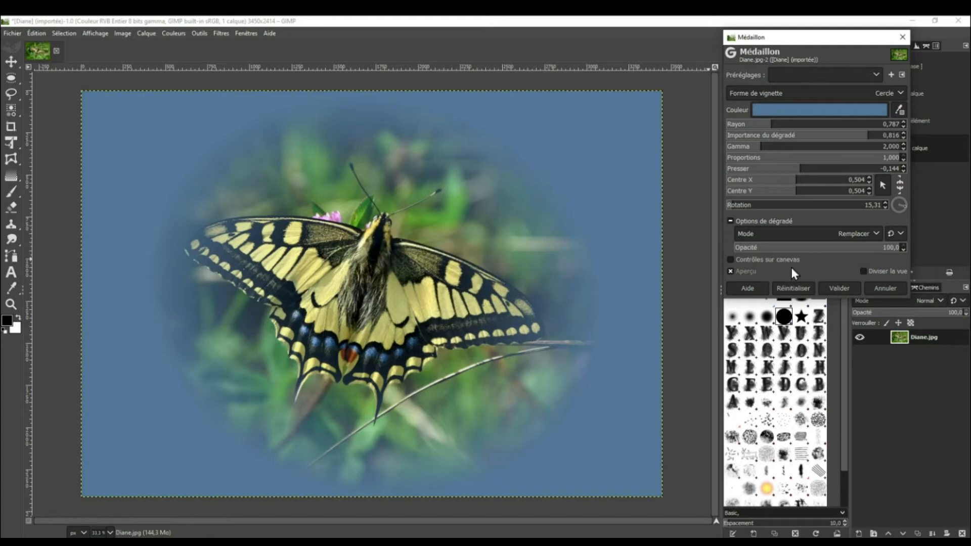
pyautogui.click(728, 269)
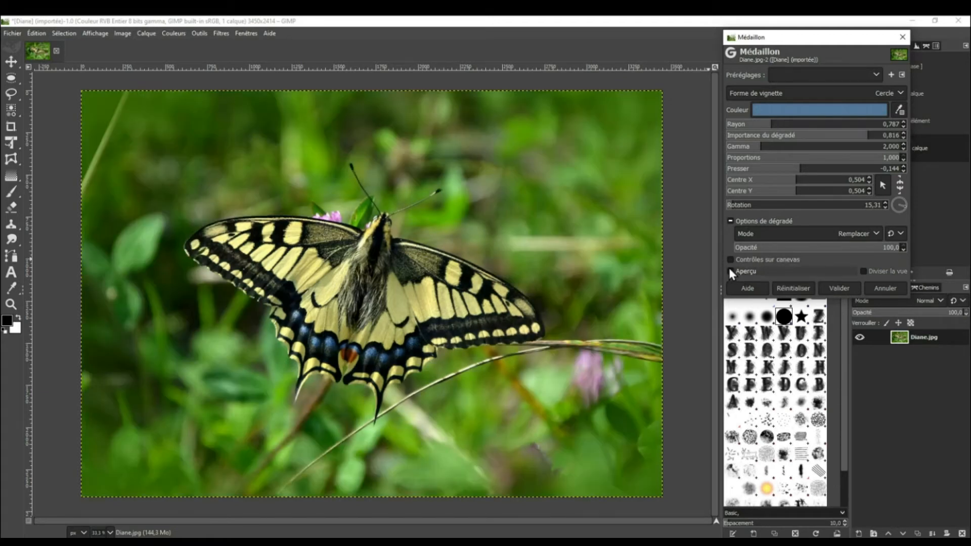
pyautogui.click(729, 266)
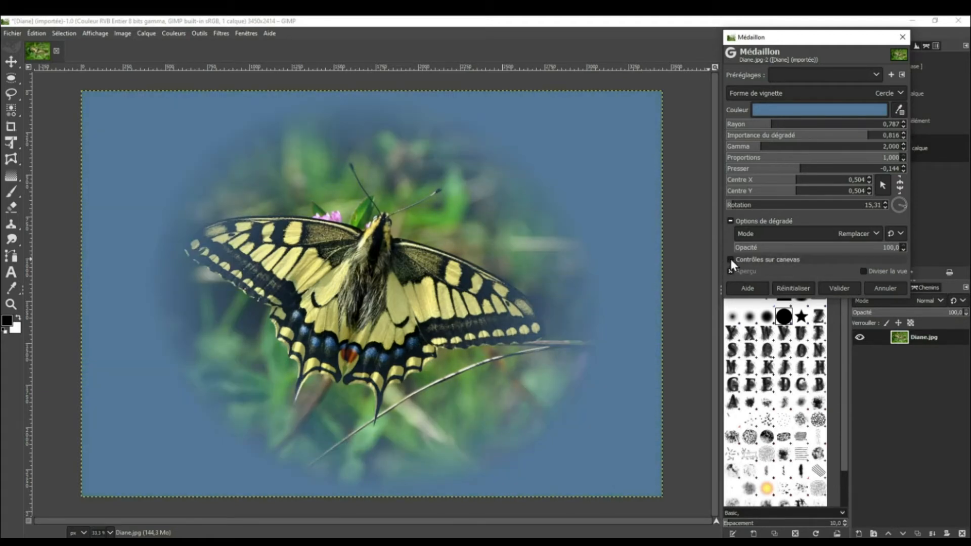
pyautogui.click(731, 260)
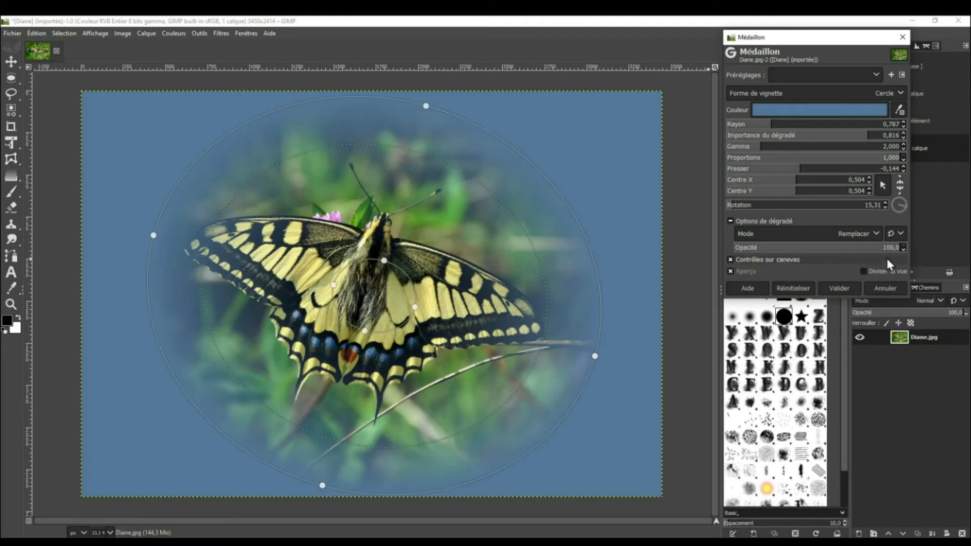
pyautogui.click(864, 272)
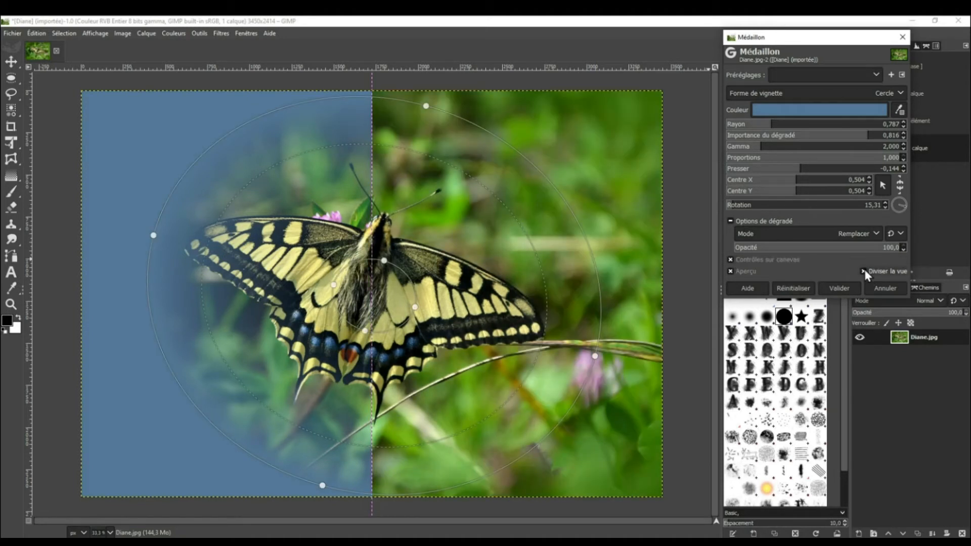
pyautogui.click(864, 272)
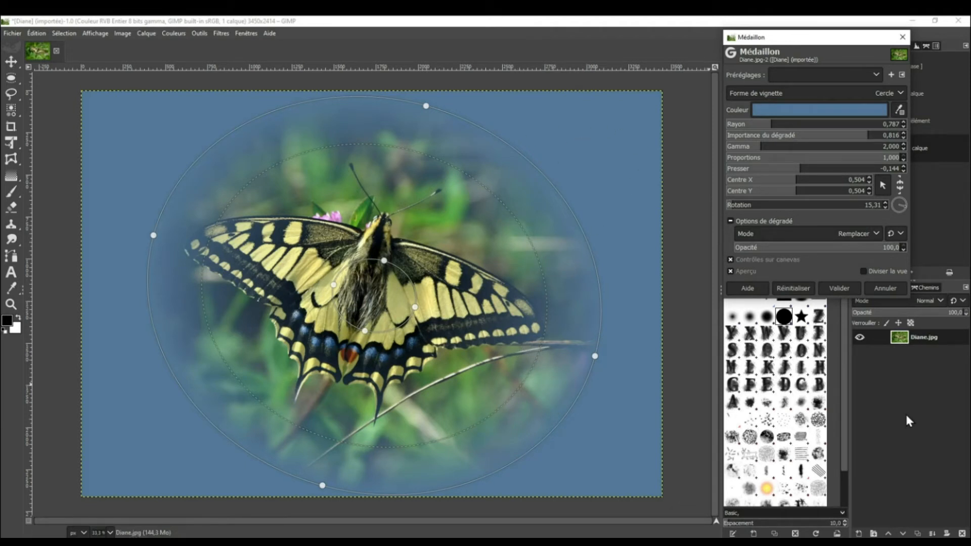
# Step: Add a transparent layer named Medaillon above the photo and open the Médaillon filter on it
pyautogui.click(859, 534)
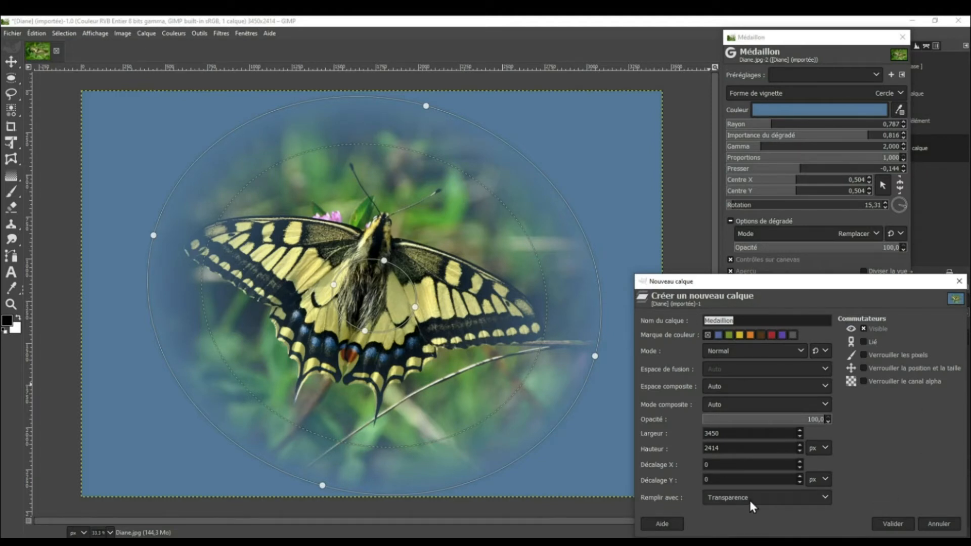
pyautogui.click(895, 524)
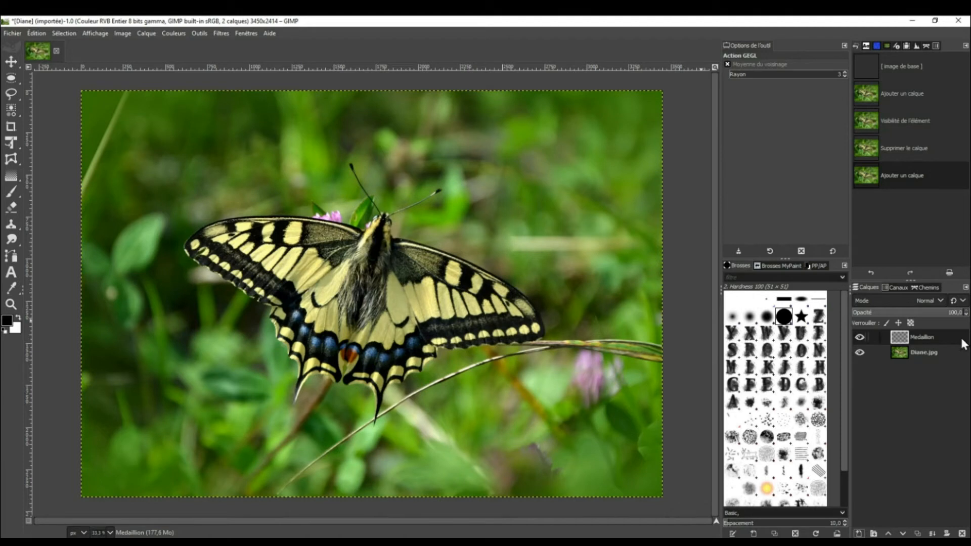
pyautogui.click(945, 337)
pyautogui.click(221, 33)
pyautogui.moveTo(241, 139)
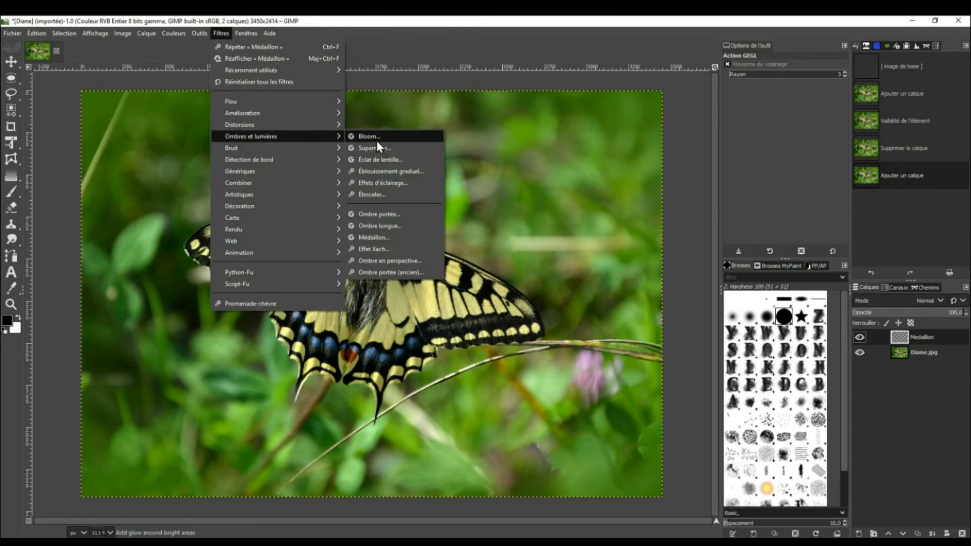
pyautogui.click(377, 234)
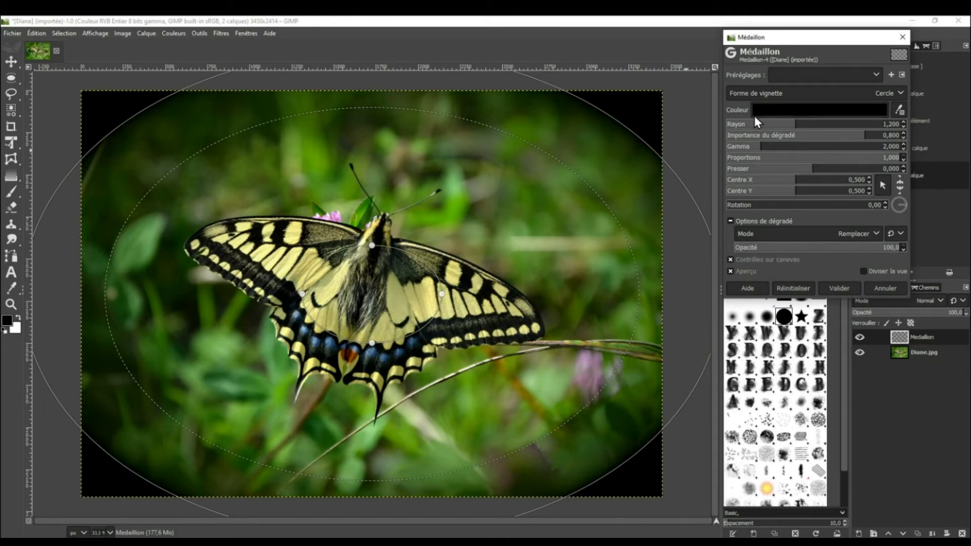
# Step: Try to sample the vignette's colour from the butterfly's wing with the filter's own colour picker
pyautogui.click(900, 110)
pyautogui.click(425, 301)
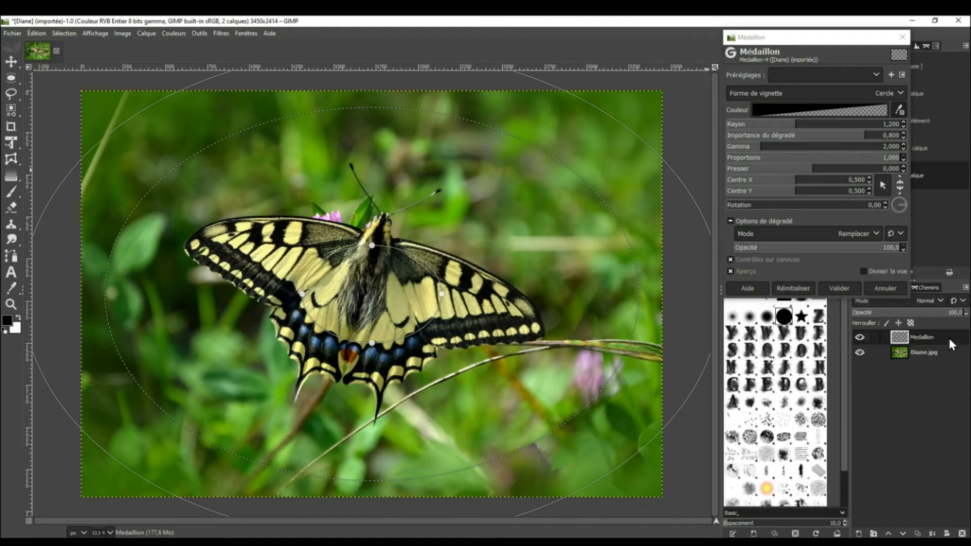
pyautogui.click(900, 109)
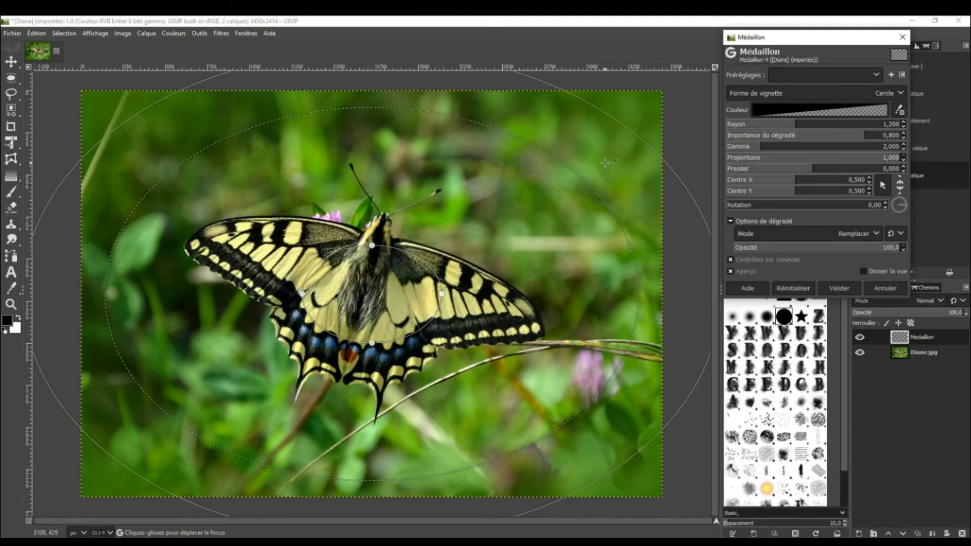
# Step: Set the vignette's colour to a pale yellow-green sampled from the butterfly's wing through the colour selection dialog
pyautogui.click(787, 110)
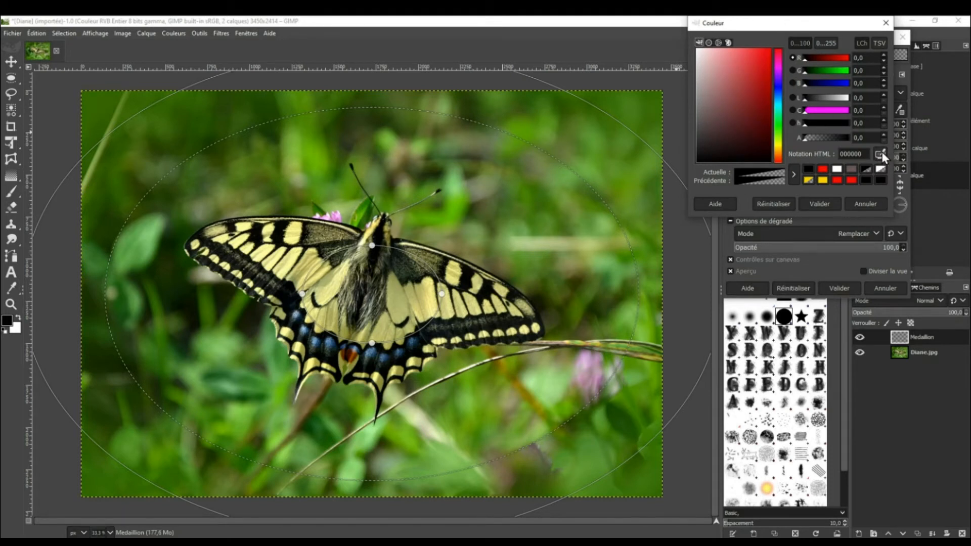
pyautogui.click(403, 300)
pyautogui.click(821, 203)
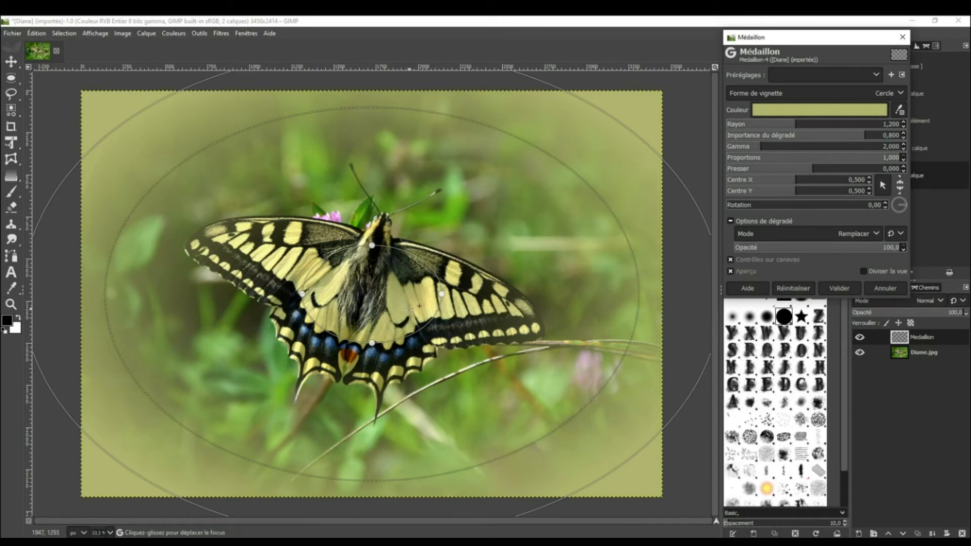
# Step: Narrow the vignette oval on the canvas to radius about 0,894 and squeeze about -0,210, and rotate it to about 359,32 degrees
pyautogui.moveTo(443, 293); pyautogui.dragTo(431, 294)
pyautogui.moveTo(672, 293); pyautogui.dragTo(641, 294)
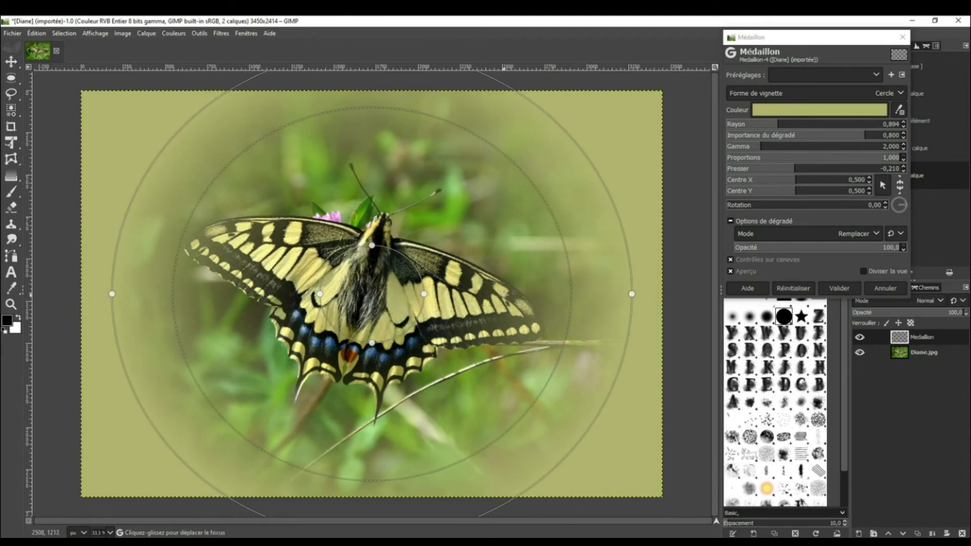
pyautogui.moveTo(616, 140)
pyautogui.mouseDown()
pyautogui.moveTo(653, 163)
pyautogui.moveTo(615, 127)
pyautogui.moveTo(637, 198)
pyautogui.moveTo(610, 139)
pyautogui.mouseUp()
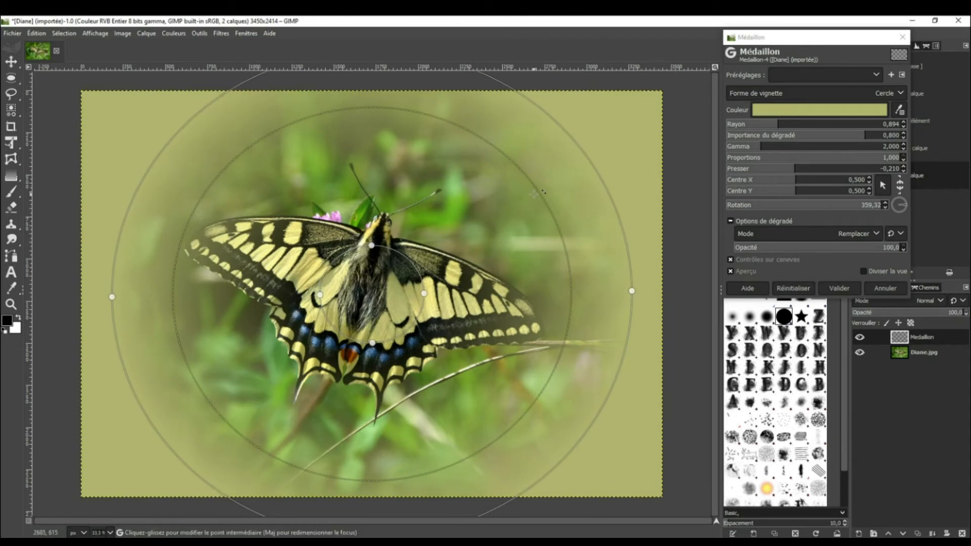
# Step: Reshape the vignette's fade on the canvas to radius about 1,001, gradient importance about 0,503 and gamma about 1,223
pyautogui.moveTo(536, 190); pyautogui.dragTo(569, 186)
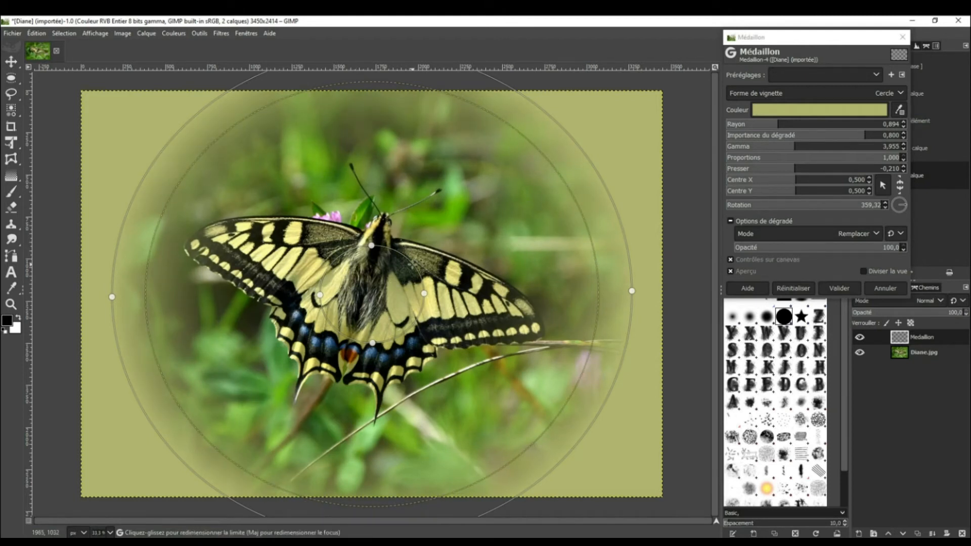
pyautogui.moveTo(412, 265); pyautogui.dragTo(486, 212)
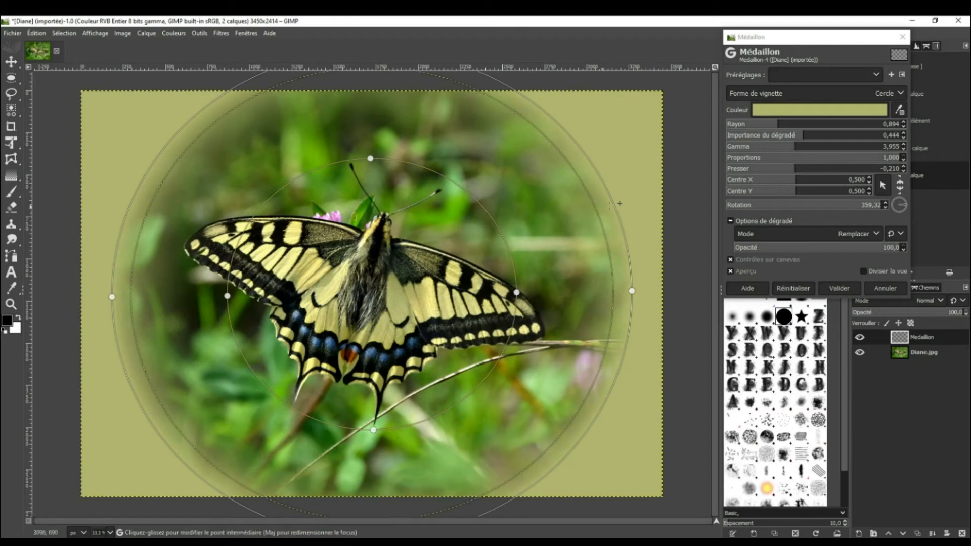
pyautogui.moveTo(628, 205); pyautogui.dragTo(590, 226)
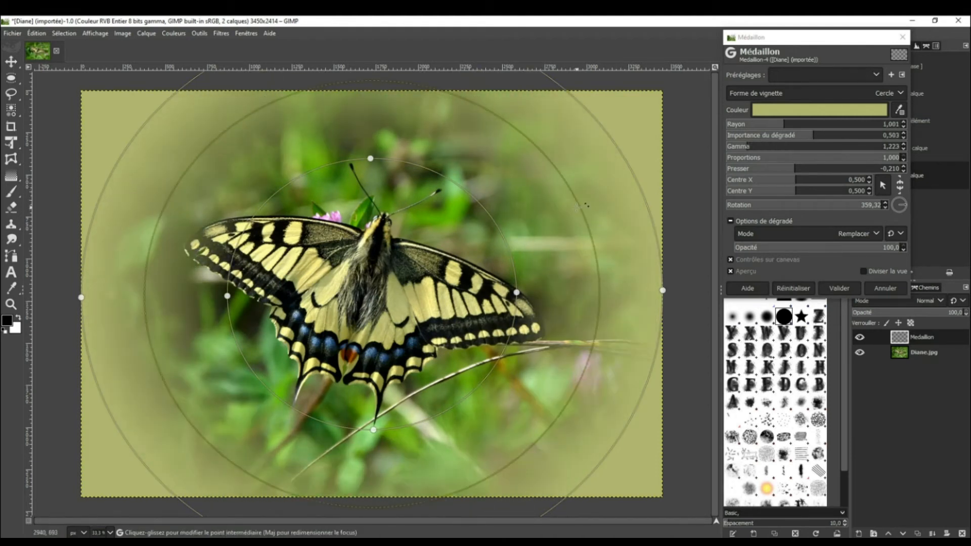
# Step: Fine-tune the vignette on the canvas to radius about 0,993, squeeze about -0,216, gradient importance about 0,684 and gamma about 1,483
pyautogui.moveTo(518, 293)
pyautogui.mouseDown()
pyautogui.moveTo(509, 294)
pyautogui.moveTo(517, 292)
pyautogui.mouseUp()
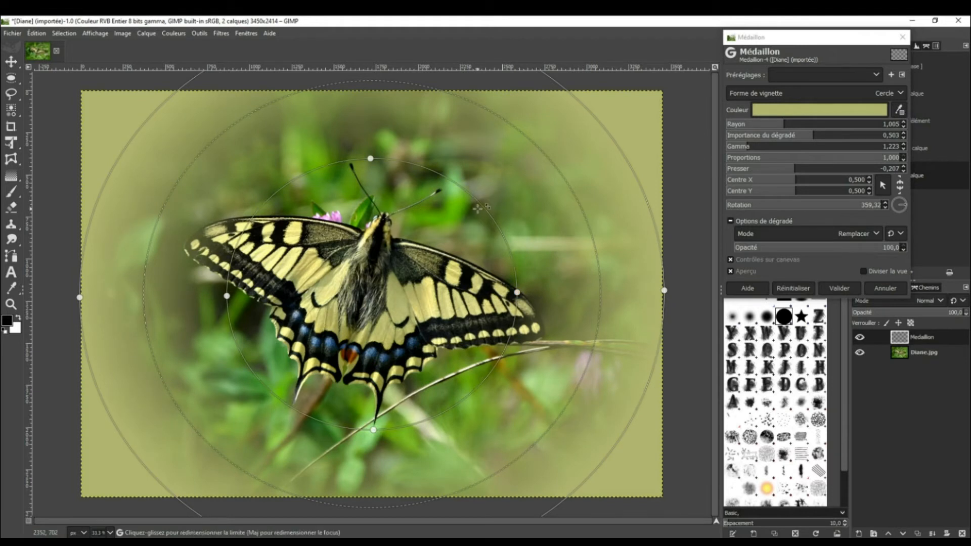
pyautogui.moveTo(481, 204); pyautogui.dragTo(455, 213)
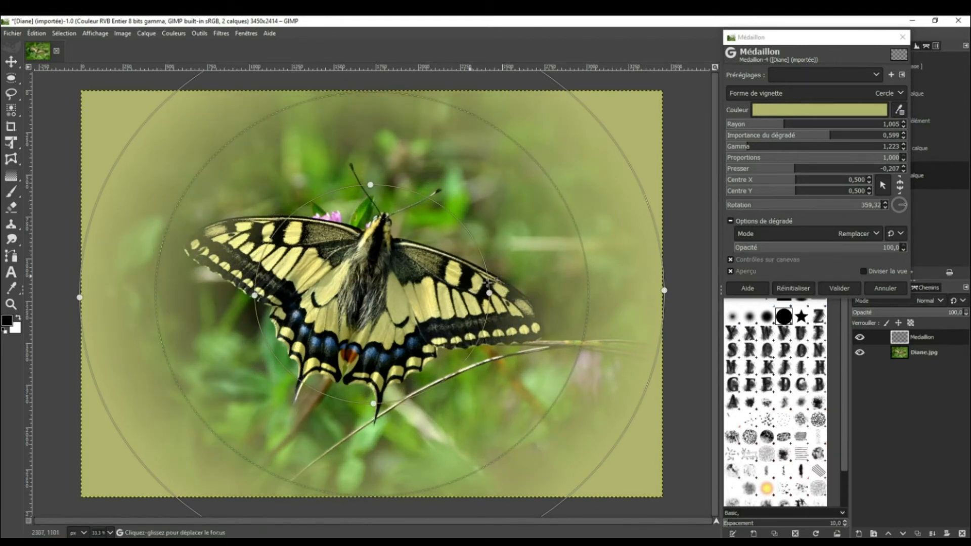
pyautogui.moveTo(489, 294); pyautogui.dragTo(487, 293)
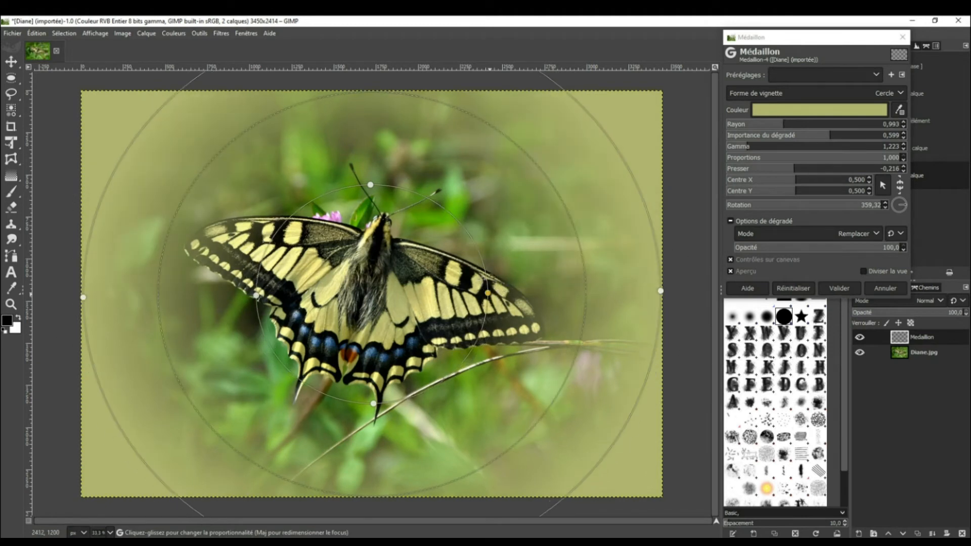
pyautogui.moveTo(457, 220); pyautogui.dragTo(438, 235)
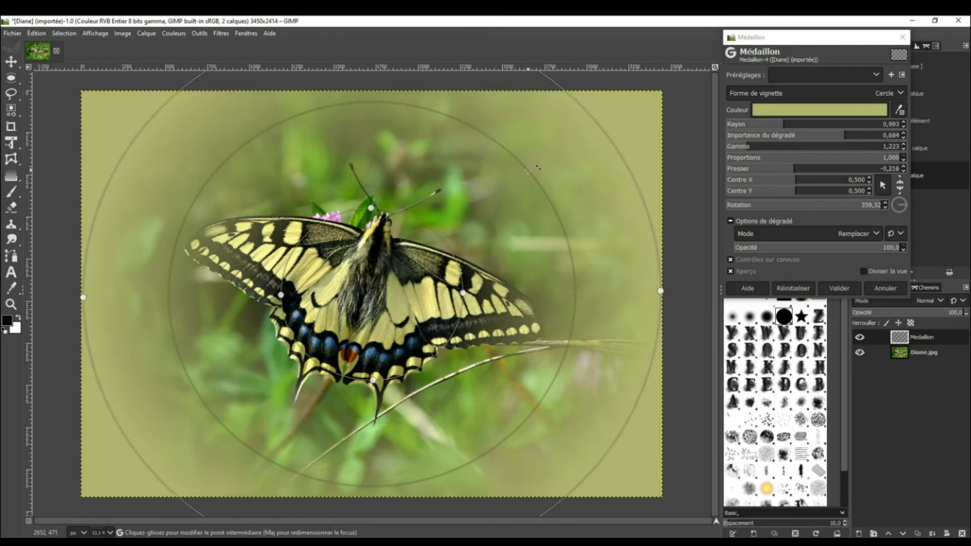
pyautogui.moveTo(526, 169); pyautogui.dragTo(536, 175)
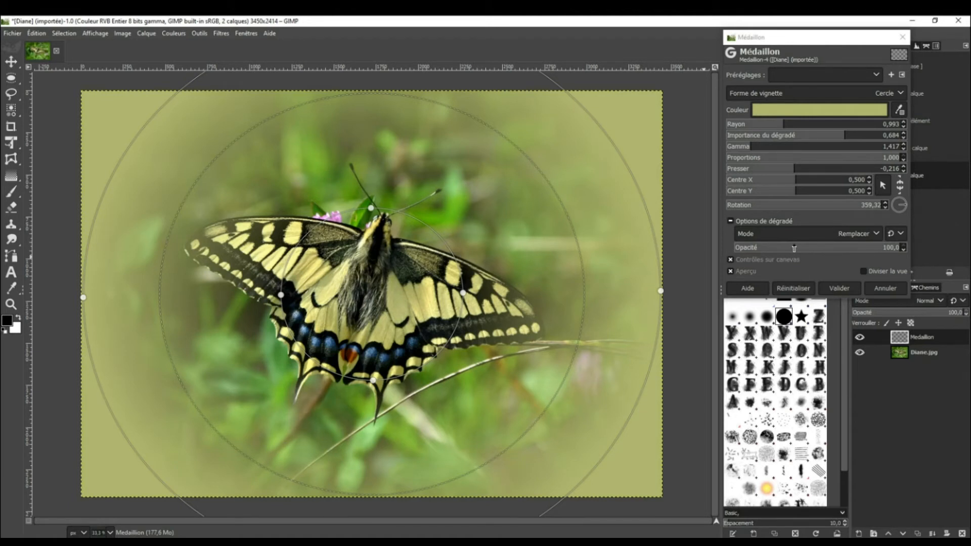
pyautogui.moveTo(584, 209); pyautogui.dragTo(577, 214)
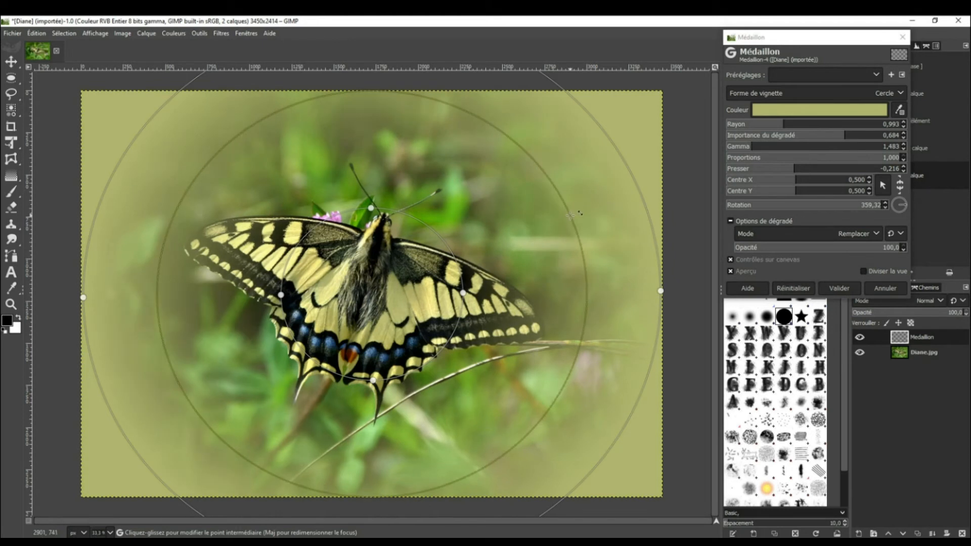
pyautogui.click(820, 247)
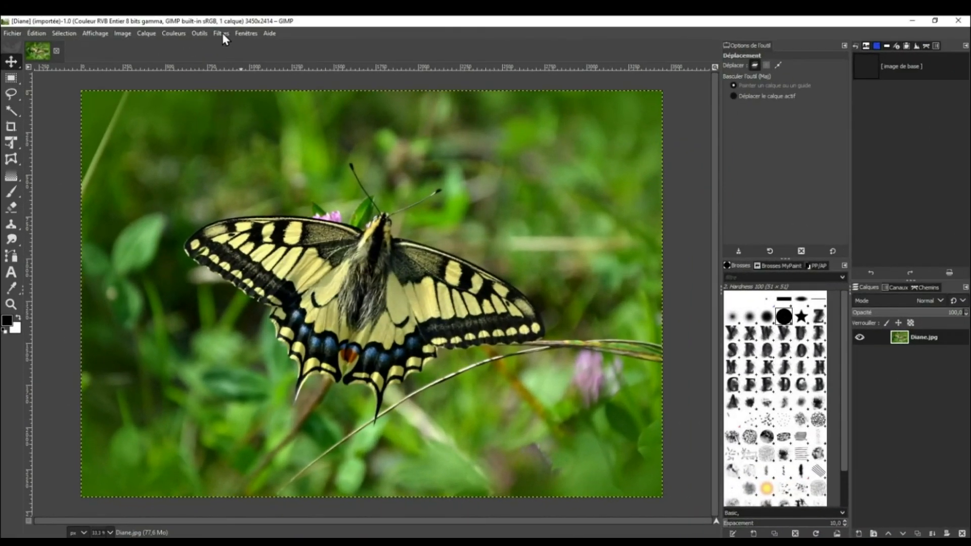
# Step: Open the Flou de focus filter on the butterfly photo and reshape its circle into a wide, flattened oval around the butterfly
pyautogui.click(221, 33)
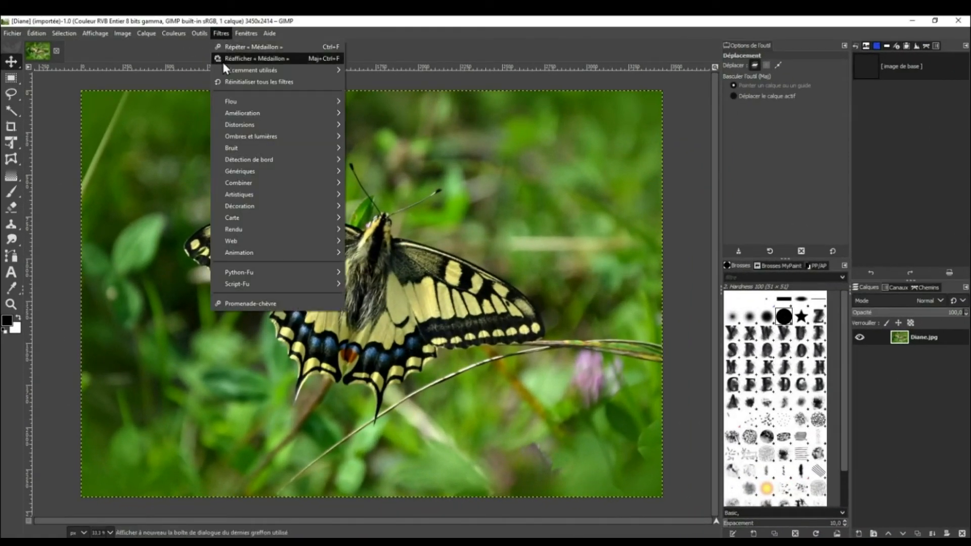
pyautogui.moveTo(230, 104)
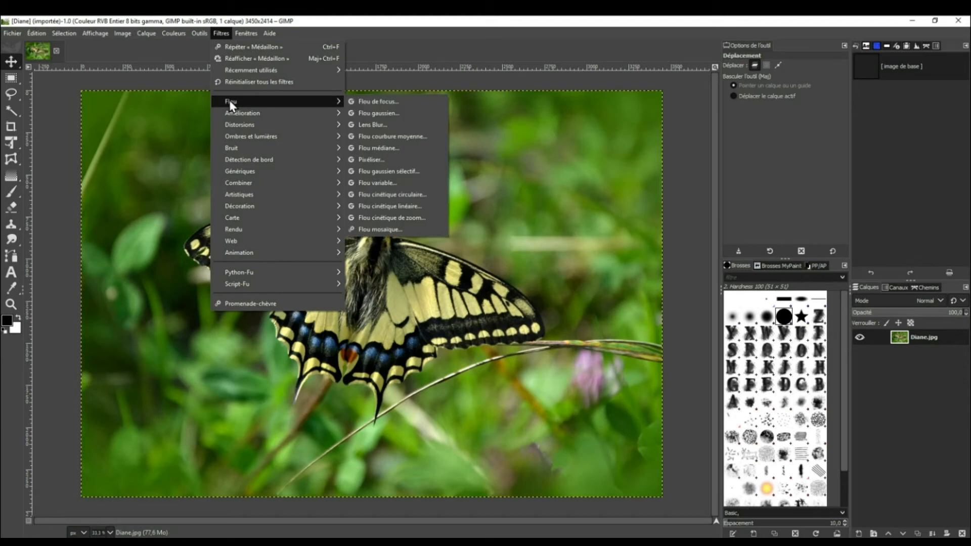
pyautogui.click(382, 102)
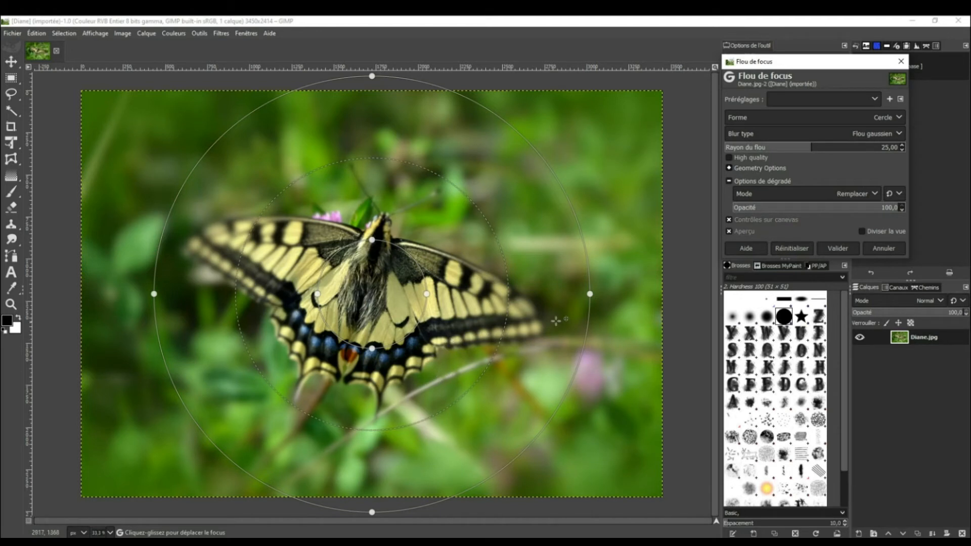
pyautogui.moveTo(600, 293); pyautogui.dragTo(666, 292)
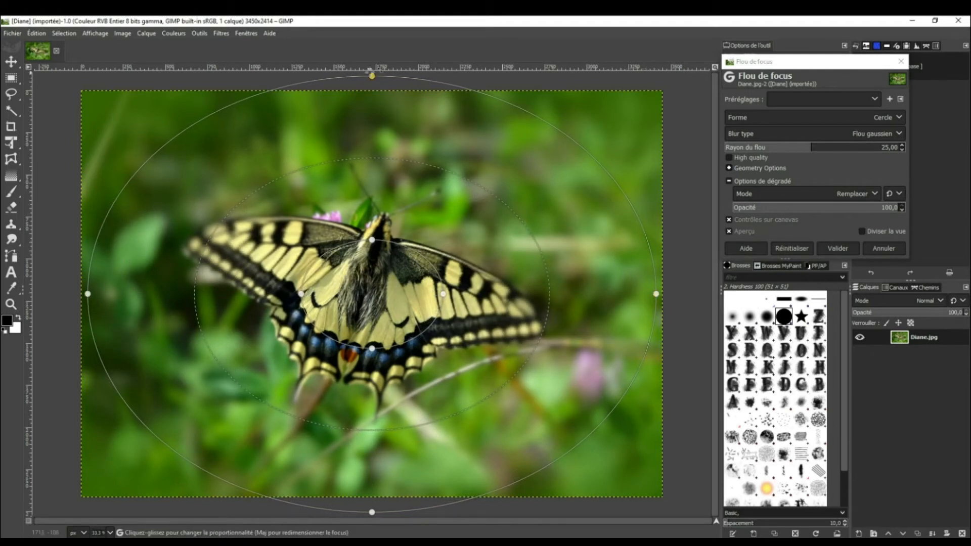
pyautogui.moveTo(372, 76); pyautogui.dragTo(372, 115)
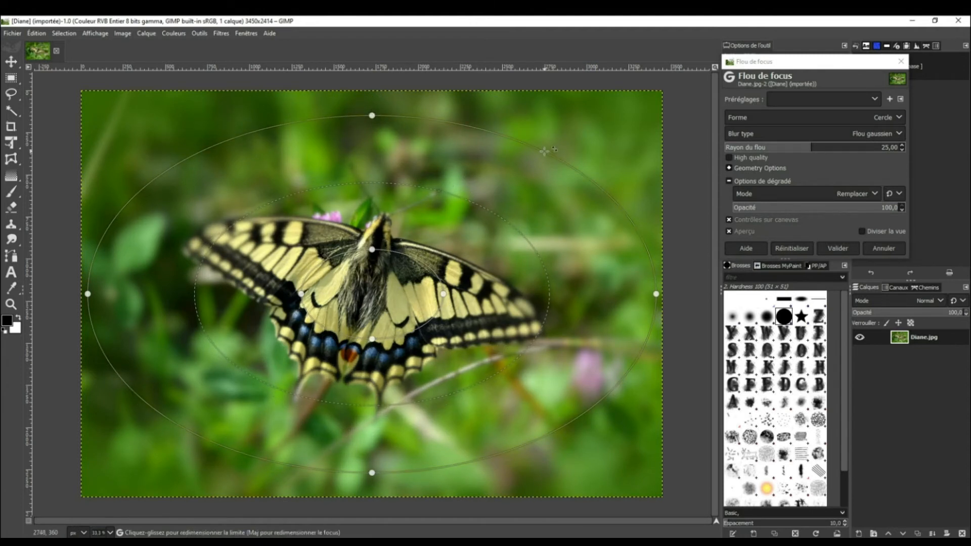
pyautogui.moveTo(544, 152)
pyautogui.mouseDown()
pyautogui.moveTo(510, 187)
pyautogui.moveTo(549, 145)
pyautogui.mouseUp()
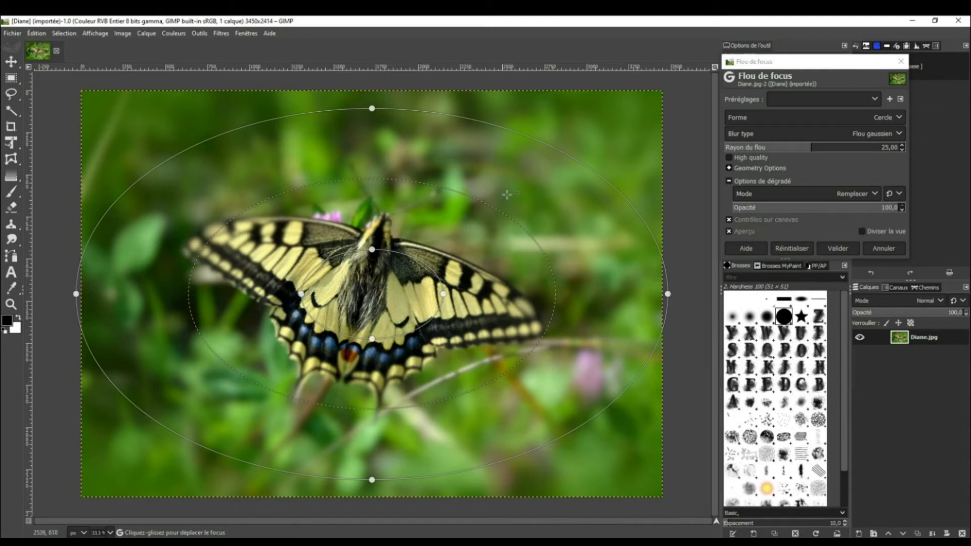
# Step: Widen the focus oval's midpoint ring and inner sharp zone around the butterfly, and tilt the oval slightly counterclockwise
pyautogui.moveTo(492, 203); pyautogui.dragTo(536, 177)
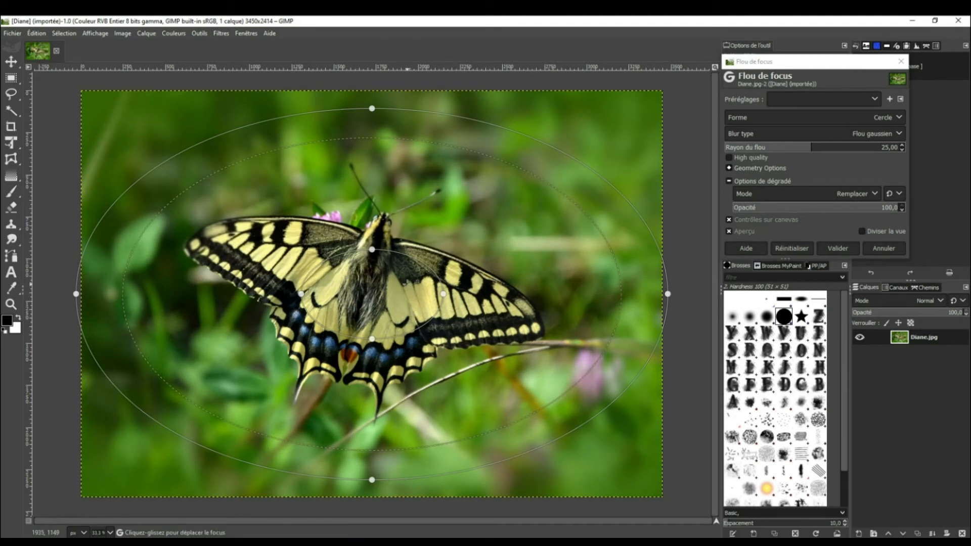
pyautogui.moveTo(450, 250); pyautogui.dragTo(490, 234)
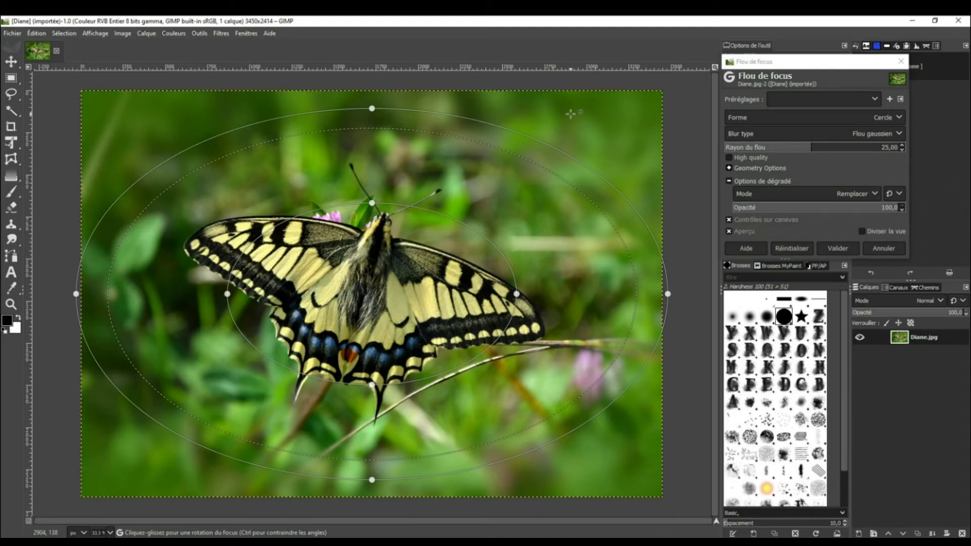
pyautogui.moveTo(571, 114); pyautogui.dragTo(521, 96)
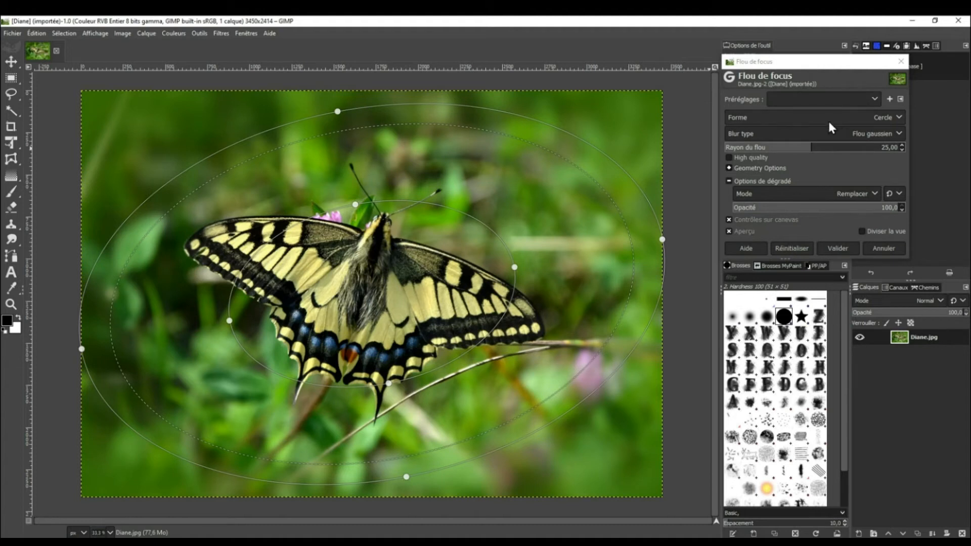
# Step: Review the available focus shapes while keeping Cercle, and narrow the tilted oval to nearly a circle
pyautogui.click(899, 118)
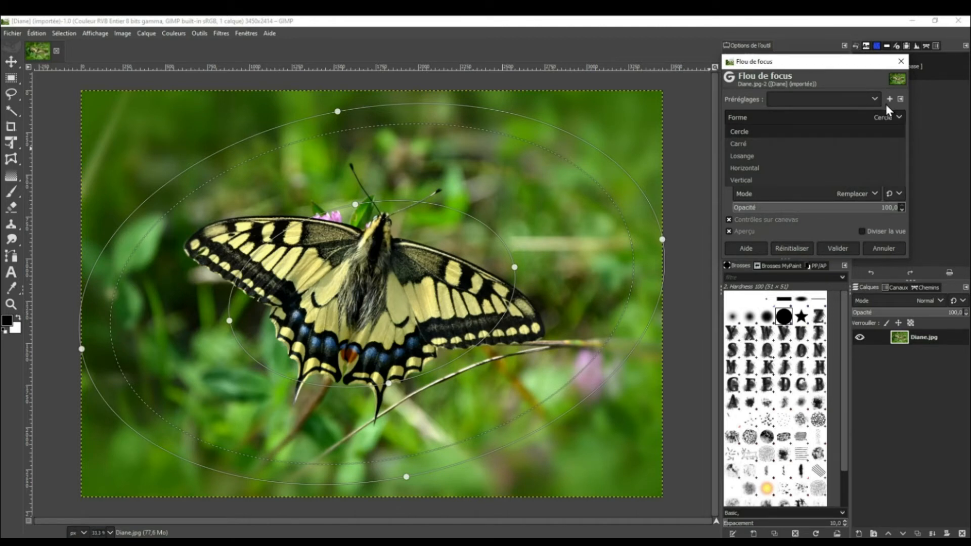
pyautogui.click(896, 133)
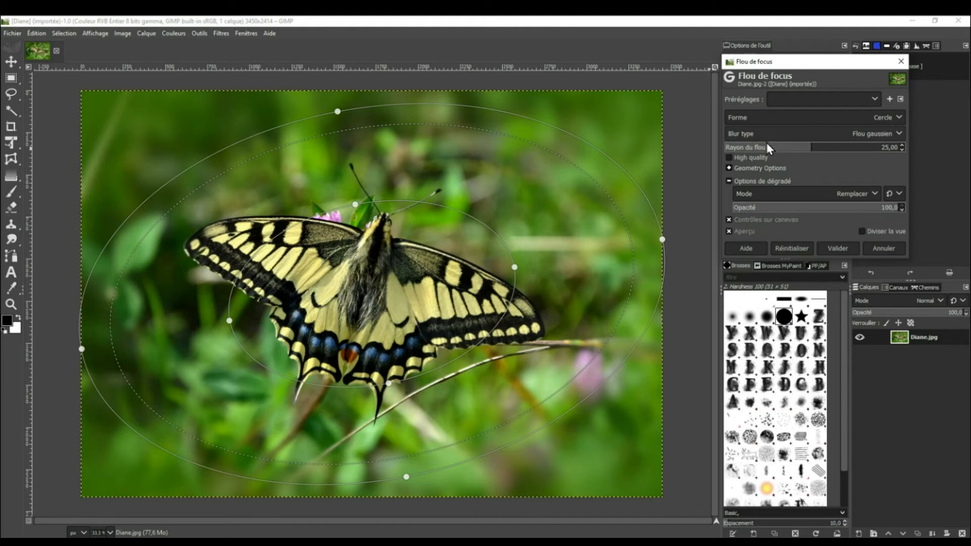
pyautogui.moveTo(660, 241); pyautogui.dragTo(567, 259)
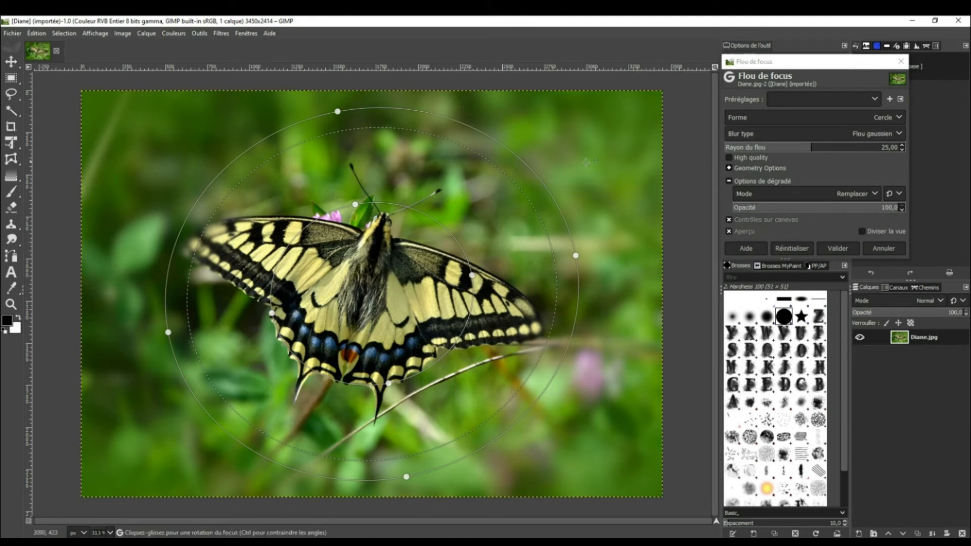
# Step: Compare the Lens Blur and Flou gaussien blur types on the photo, and reset the filter to its defaults
pyautogui.click(900, 134)
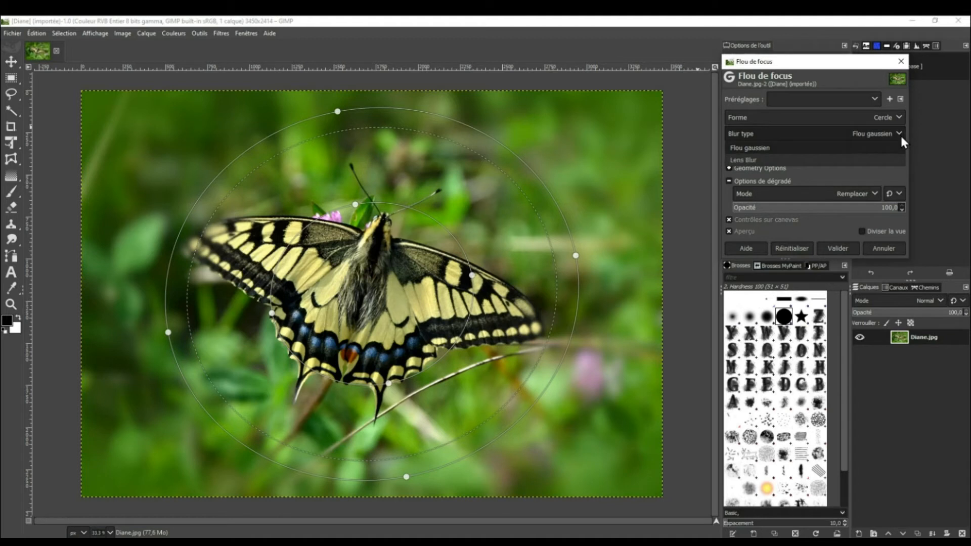
pyautogui.click(740, 160)
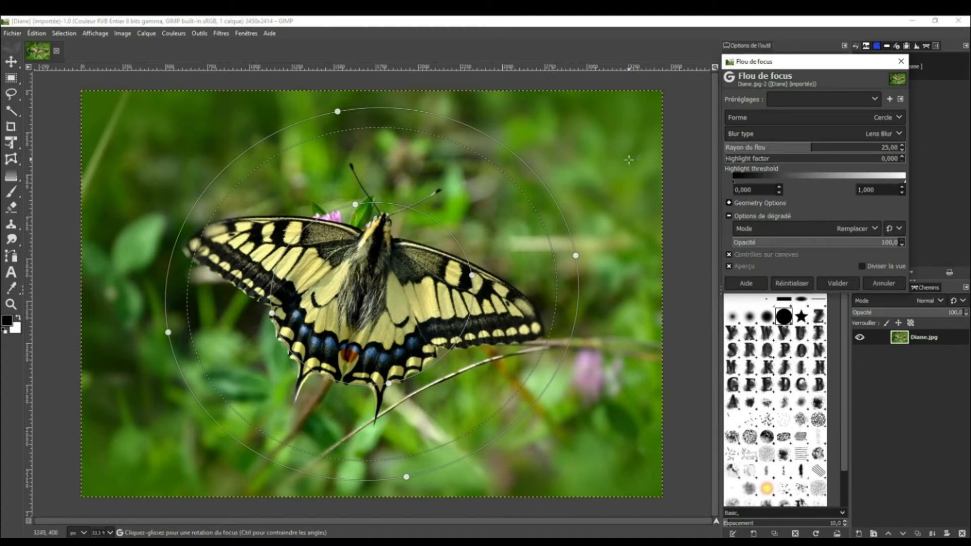
pyautogui.click(899, 133)
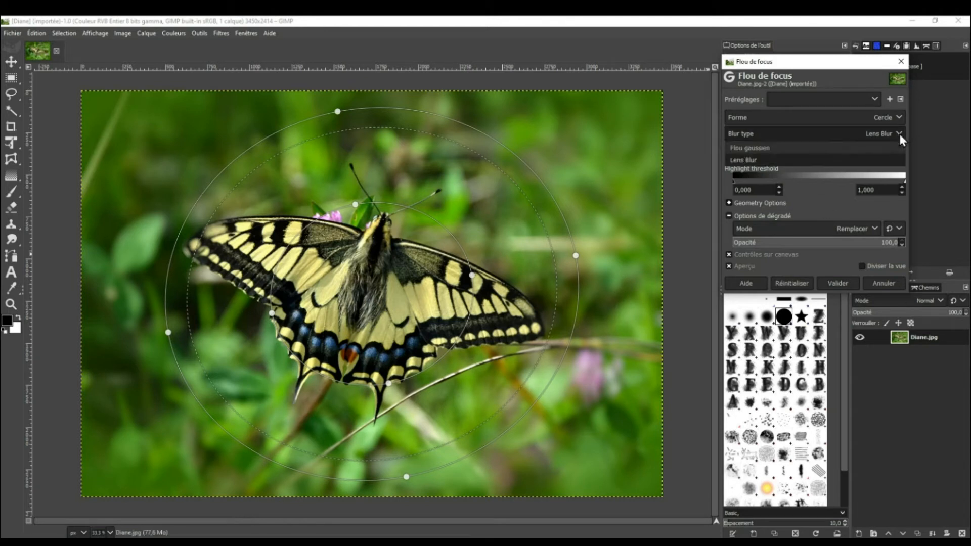
pyautogui.click(760, 149)
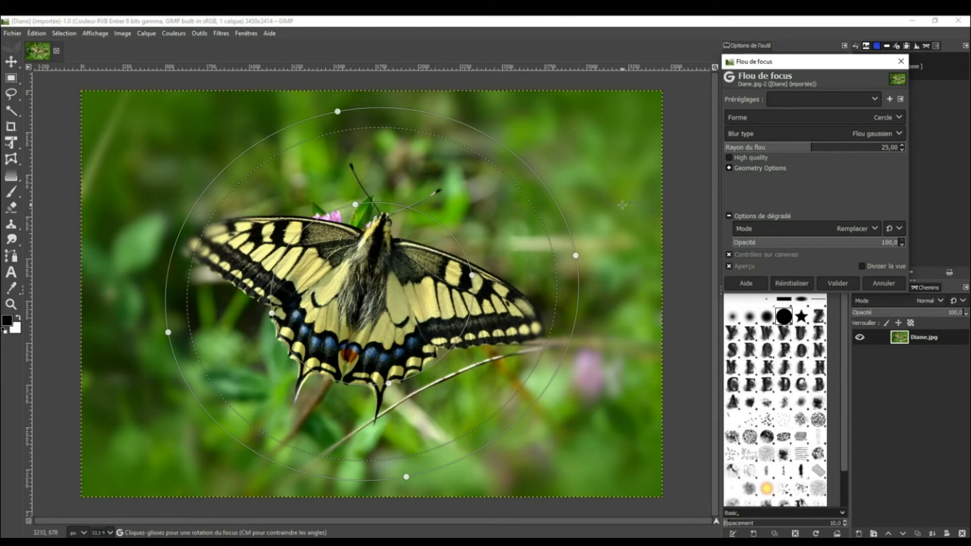
pyautogui.click(899, 134)
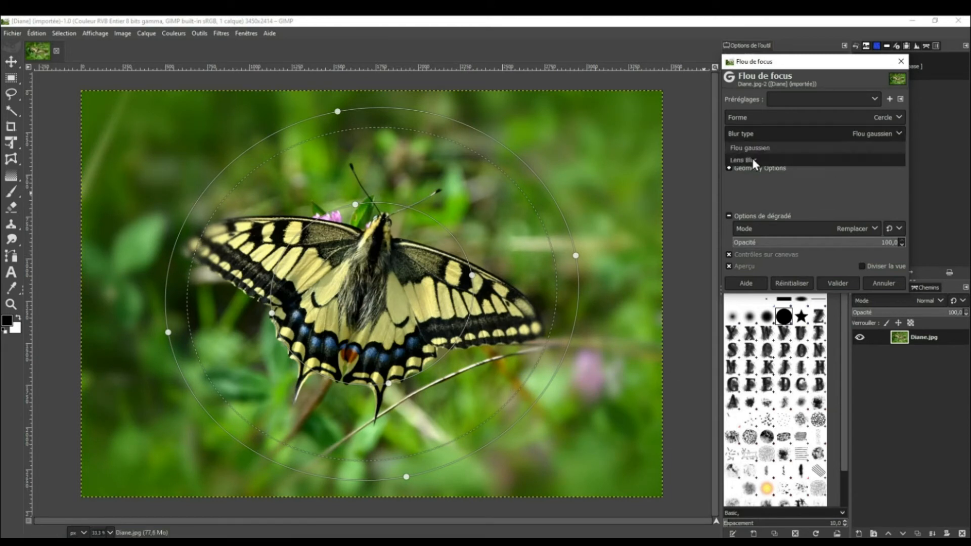
pyautogui.click(746, 160)
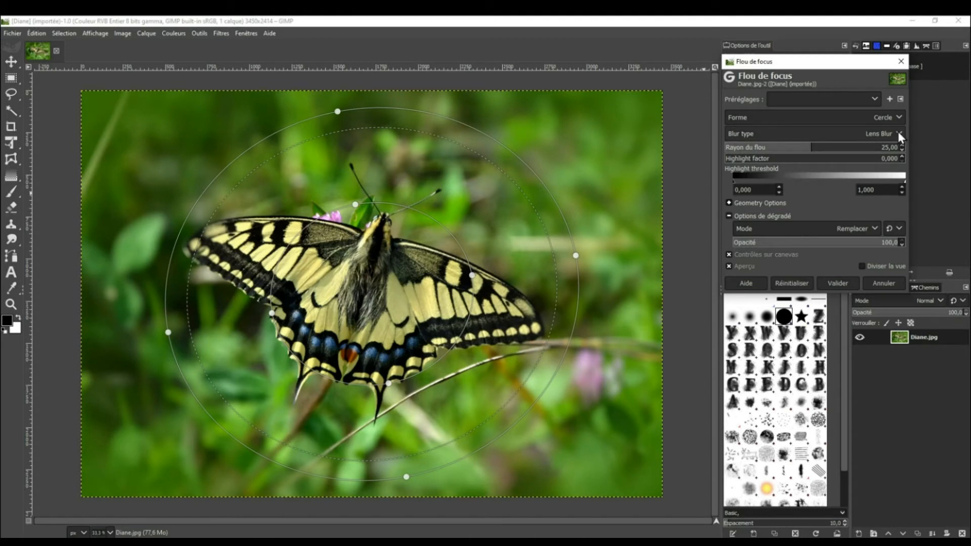
pyautogui.click(792, 283)
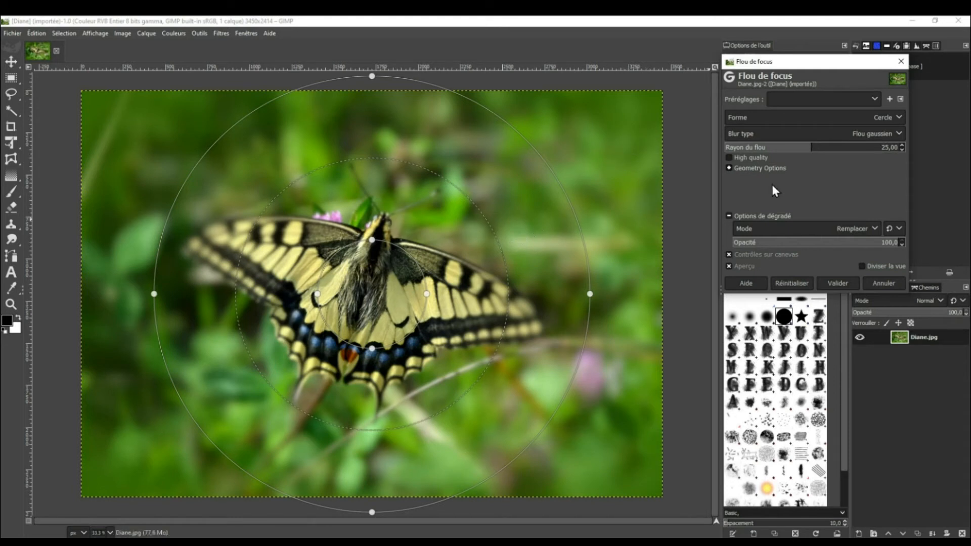
# Step: Try blur radii of 64,37 and 11,37, and reset the filter settings
pyautogui.moveTo(839, 147); pyautogui.dragTo(862, 147)
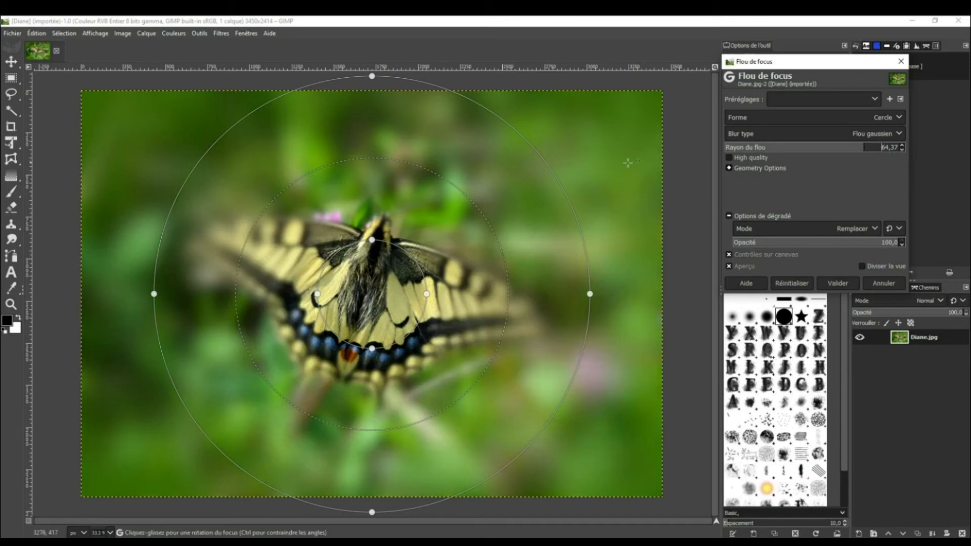
pyautogui.click(783, 147)
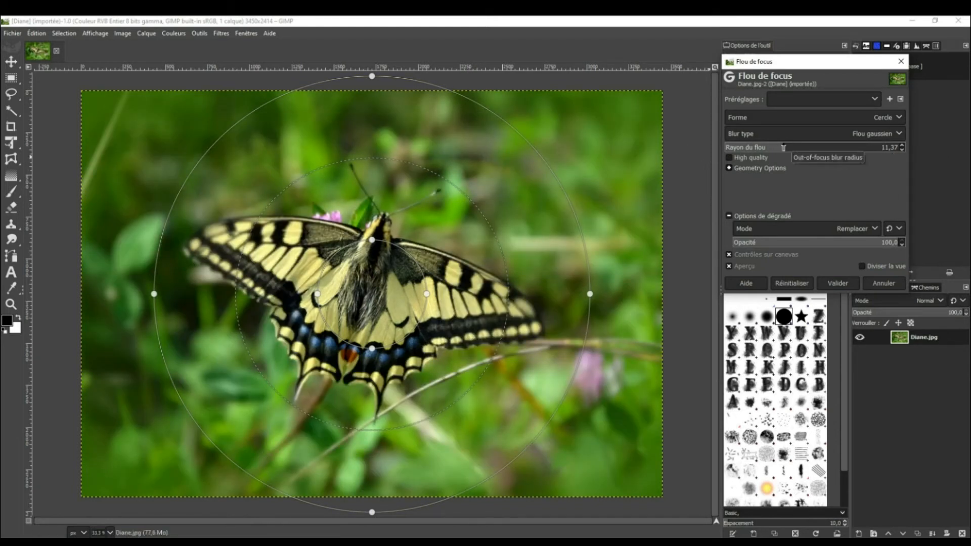
pyautogui.click(794, 284)
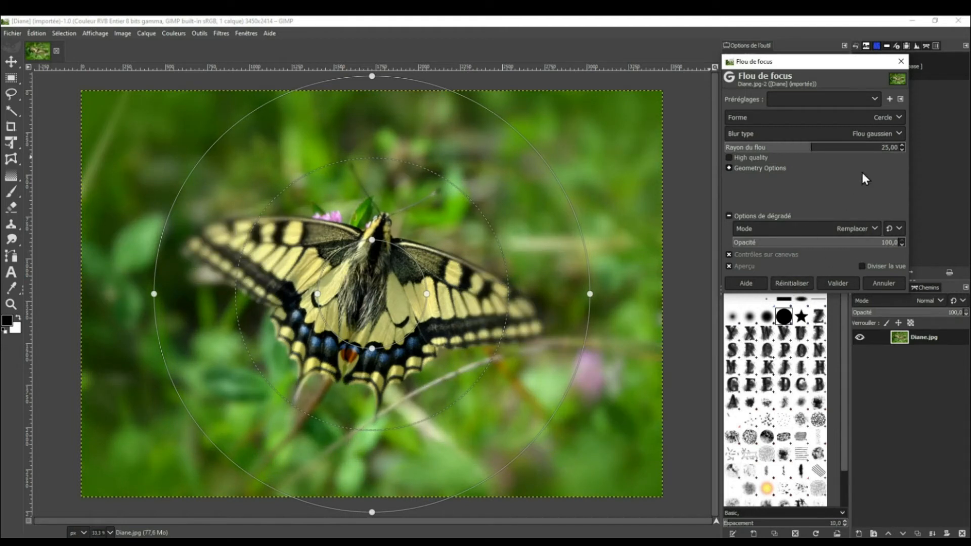
# Step: Enable High quality, and inspect the geometry settings and the available blend modes while keeping Remplacer
pyautogui.click(729, 157)
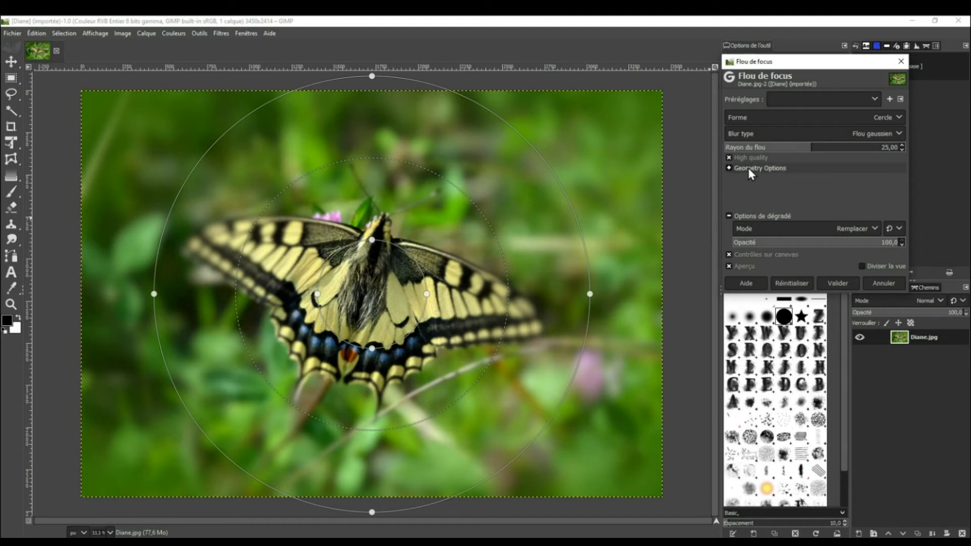
pyautogui.click(730, 169)
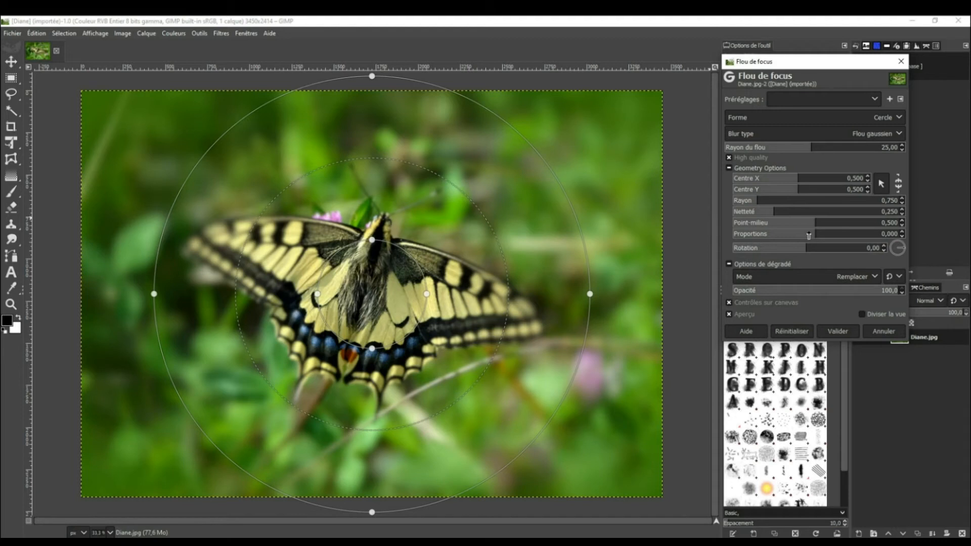
pyautogui.click(729, 168)
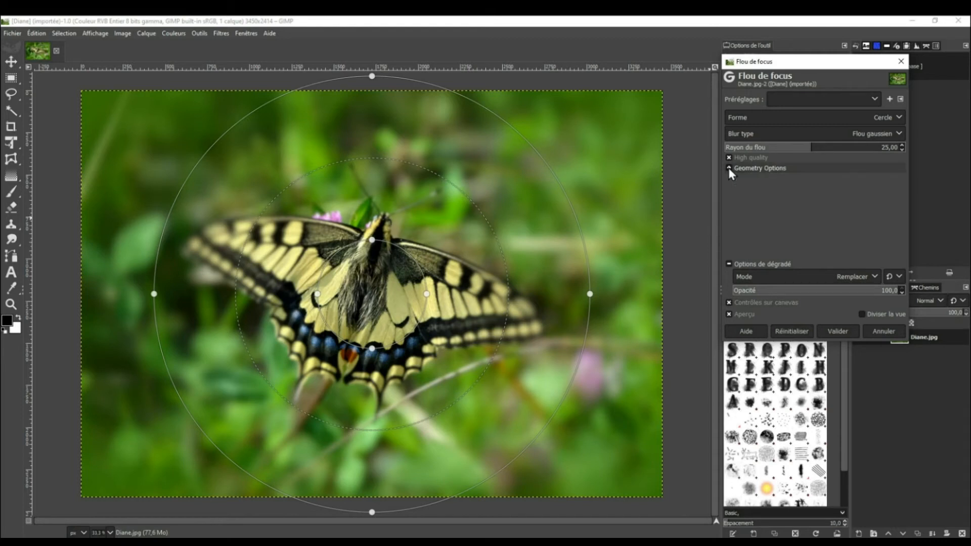
pyautogui.click(875, 276)
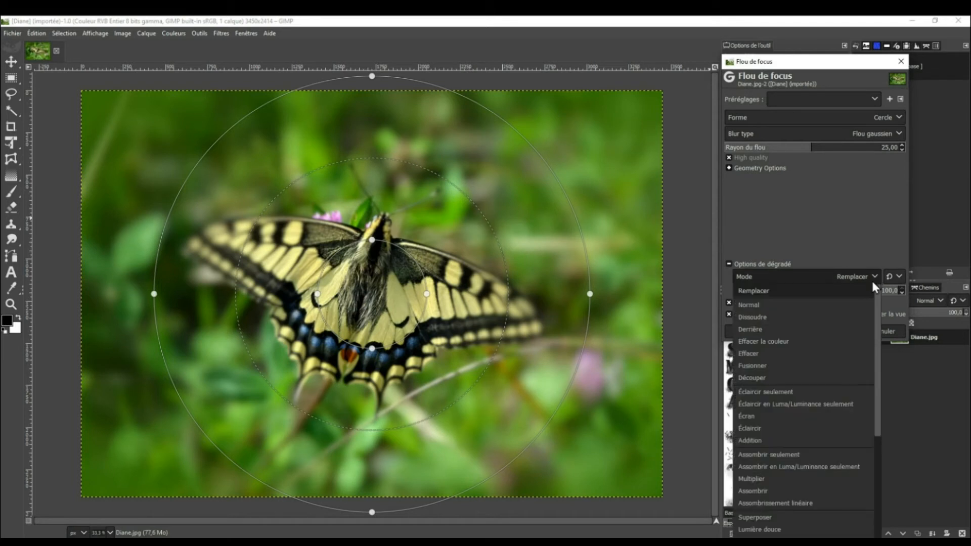
pyautogui.click(869, 276)
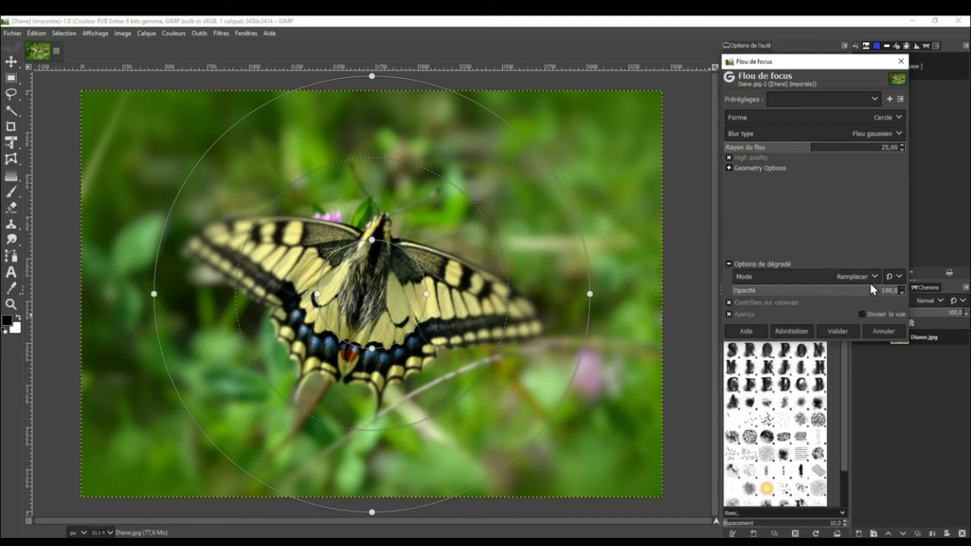
# Step: Vary the blur's opacity through 53,7, 85,7 and 0, and return it to 100
pyautogui.click(822, 291)
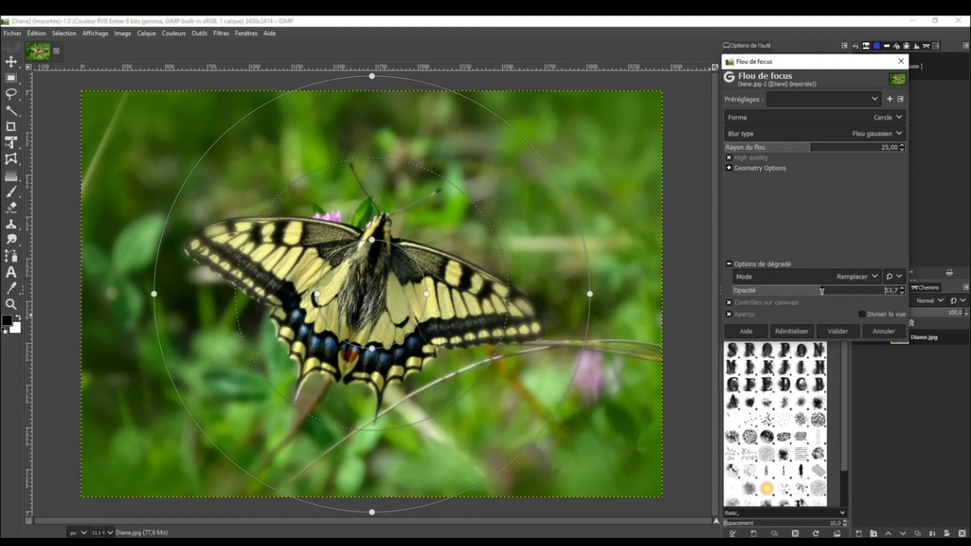
pyautogui.moveTo(822, 291); pyautogui.dragTo(876, 291)
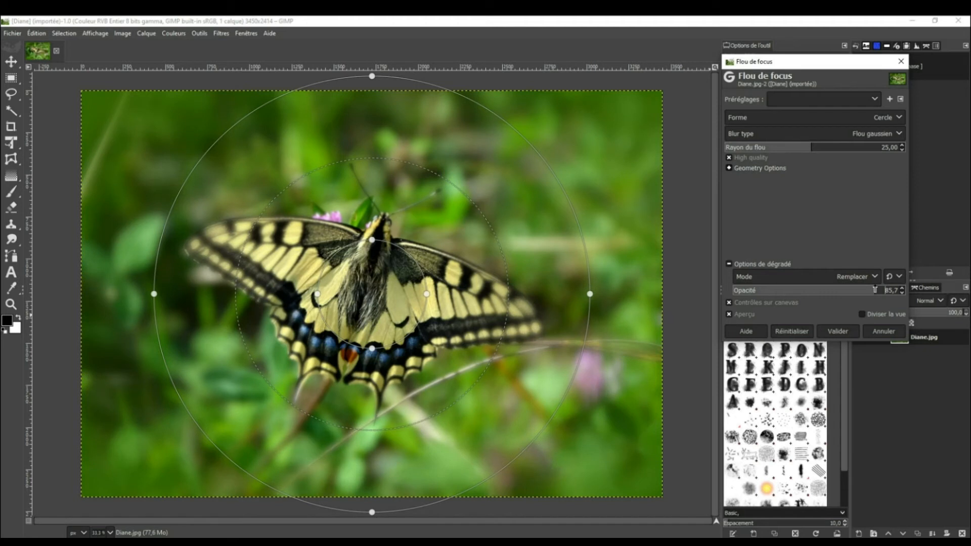
pyautogui.moveTo(875, 291); pyautogui.dragTo(717, 293)
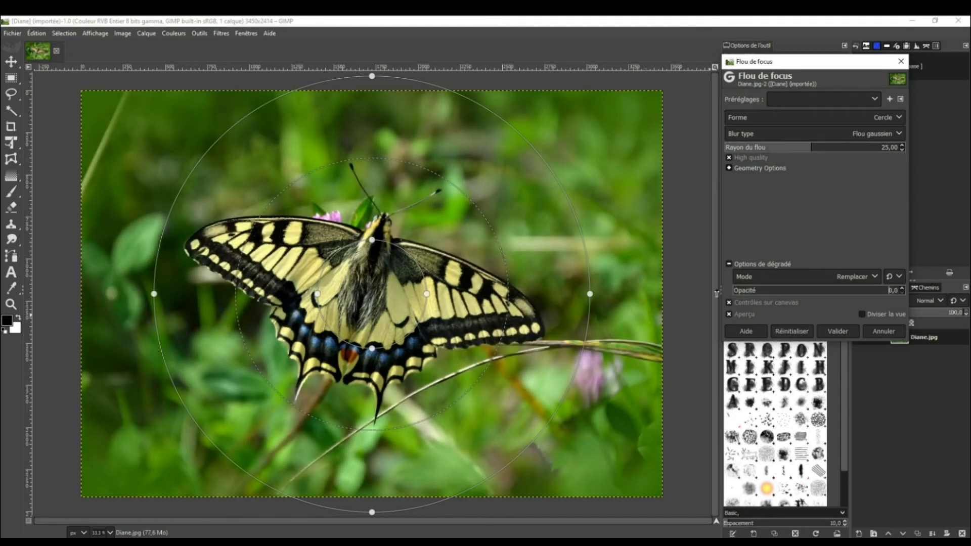
pyautogui.moveTo(717, 293); pyautogui.dragTo(923, 289)
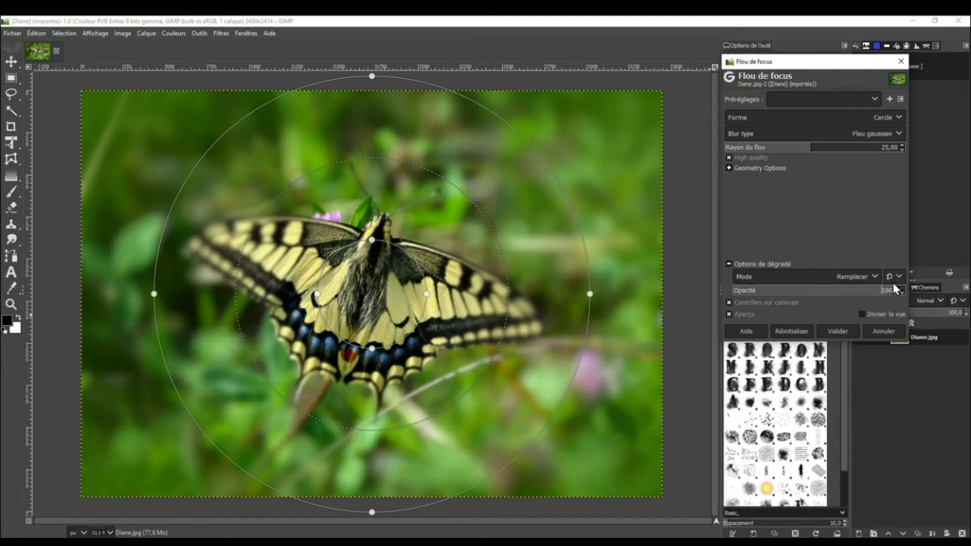
# Step: Toggle the preview and the split view to compare the blur with the original, and disable High quality
pyautogui.click(729, 314)
pyautogui.click(729, 314)
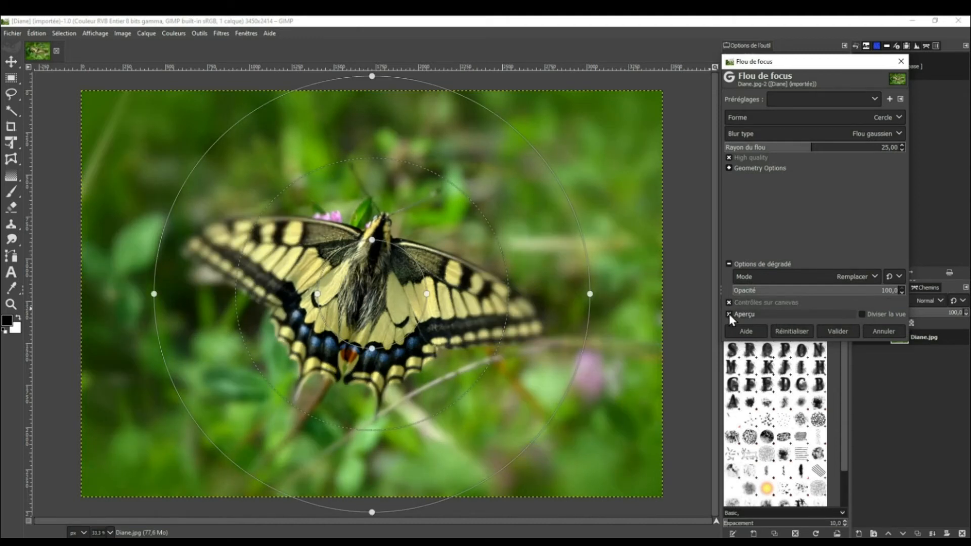
pyautogui.click(863, 314)
pyautogui.click(863, 314)
pyautogui.click(729, 158)
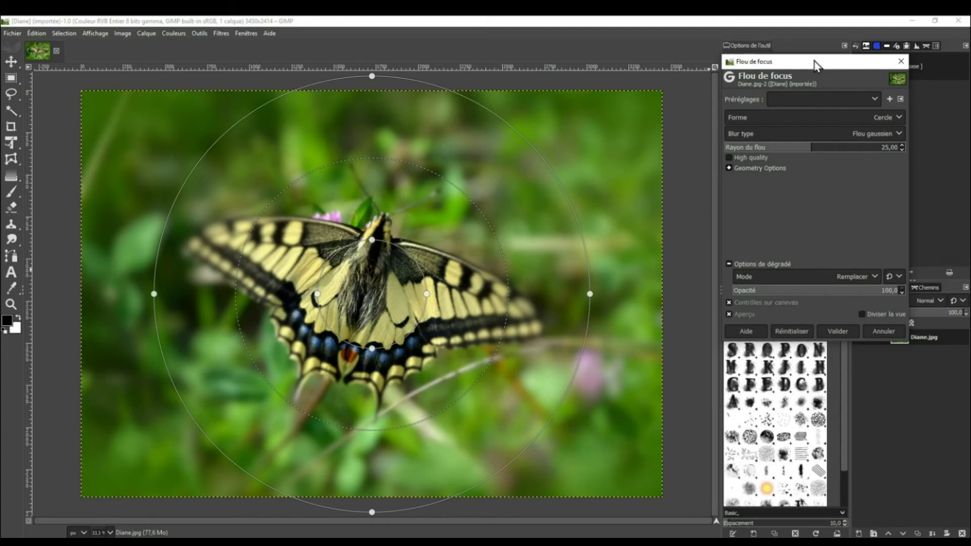
# Step: Move the Flou de focus dialog clear of the tool options, and open the Lens Blur filter on the butterfly photo
pyautogui.moveTo(814, 65); pyautogui.dragTo(816, 93)
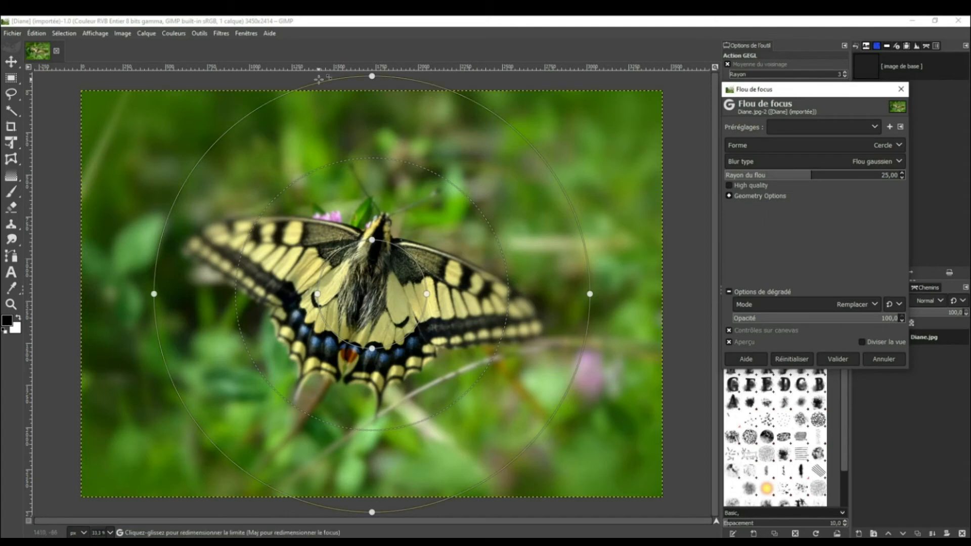
pyautogui.click(222, 34)
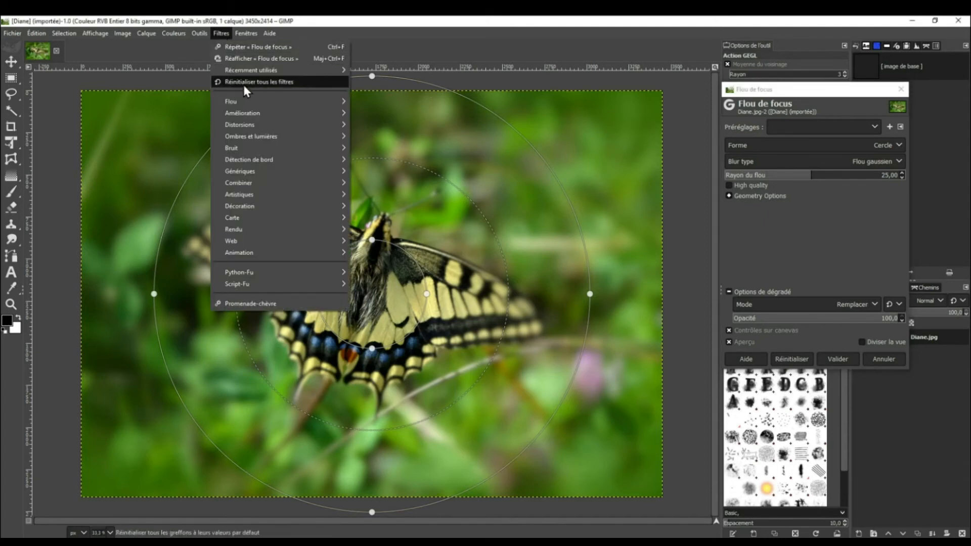
pyautogui.moveTo(249, 101)
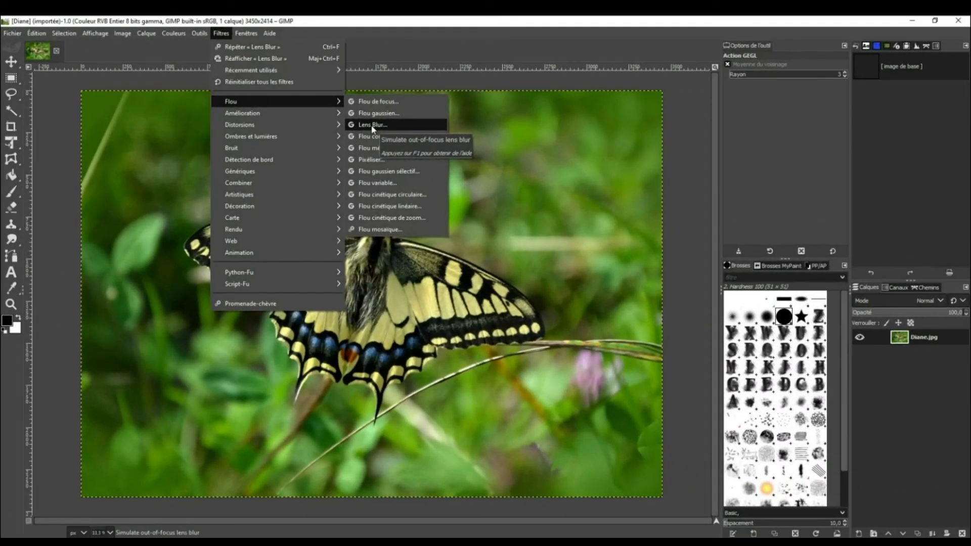
pyautogui.click(373, 125)
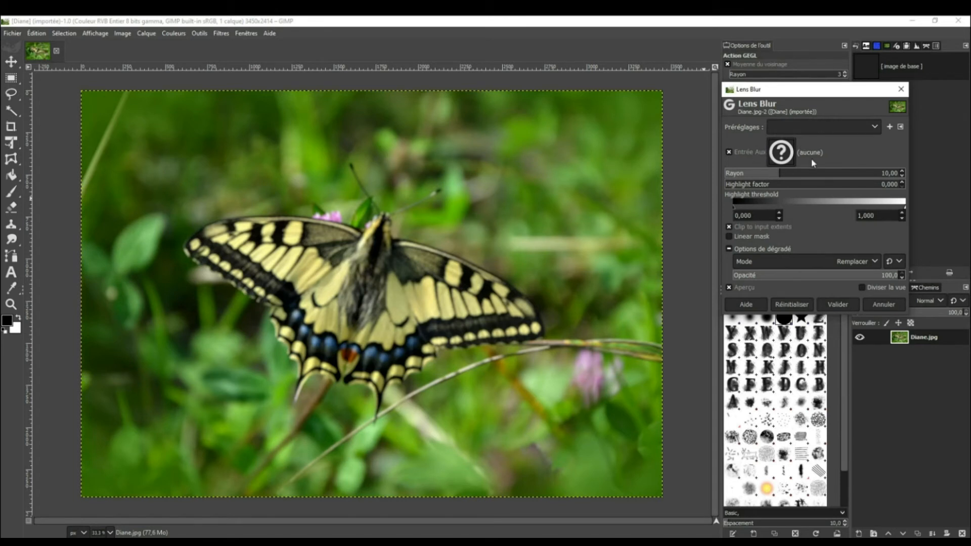
# Step: Set the Lens Blur radius to 12,78, the highlight factor to 0,517 and the lower highlight threshold to 0,050
pyautogui.click(787, 172)
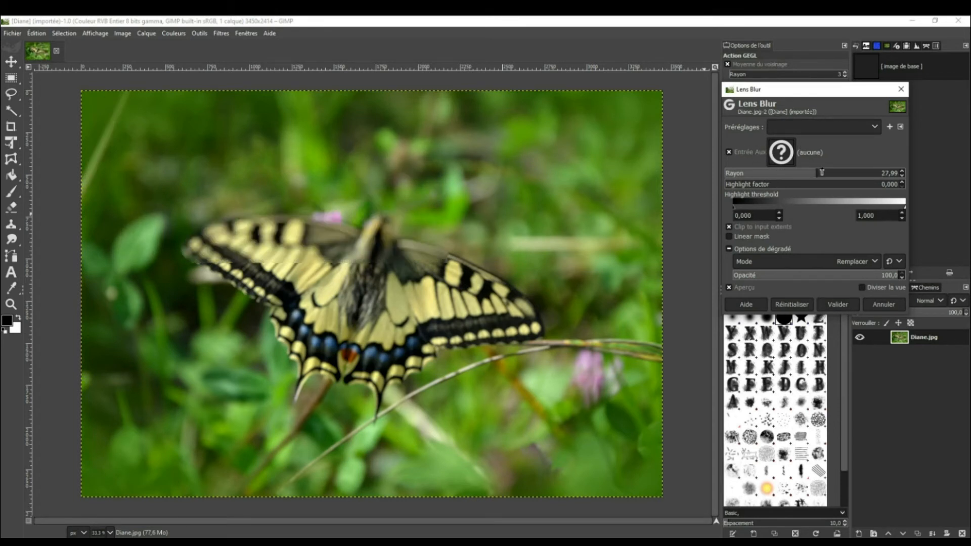
pyautogui.click(786, 172)
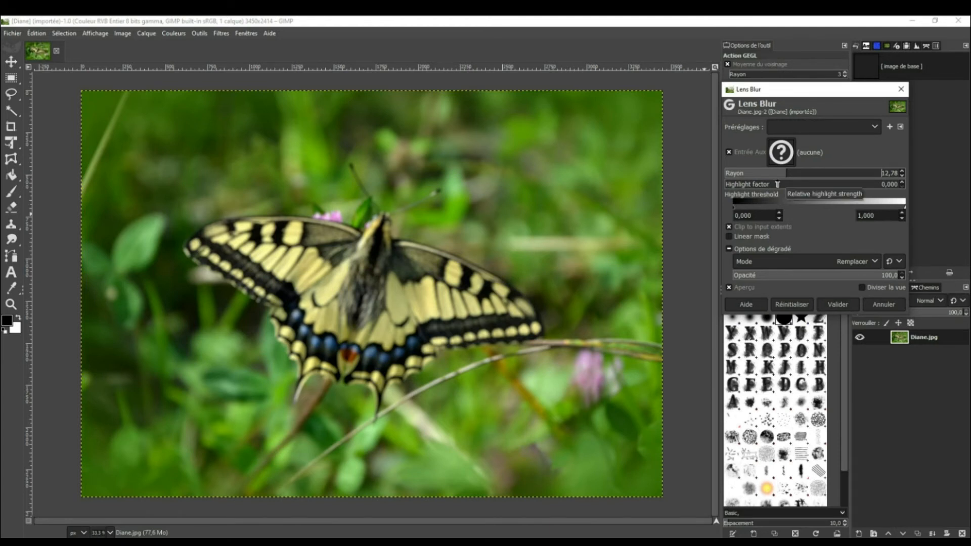
pyautogui.click(815, 184)
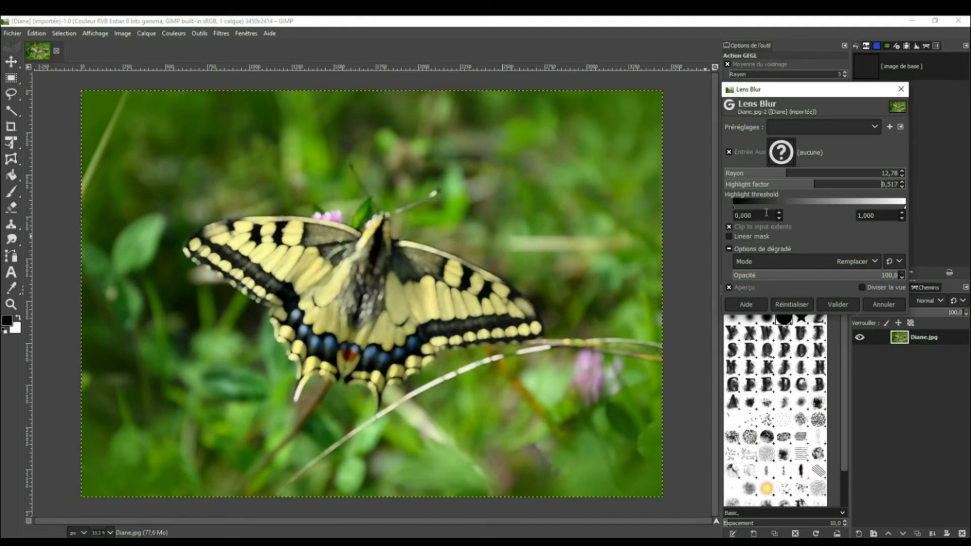
pyautogui.moveTo(734, 207)
pyautogui.mouseDown()
pyautogui.moveTo(776, 210)
pyautogui.moveTo(729, 217)
pyautogui.mouseUp()
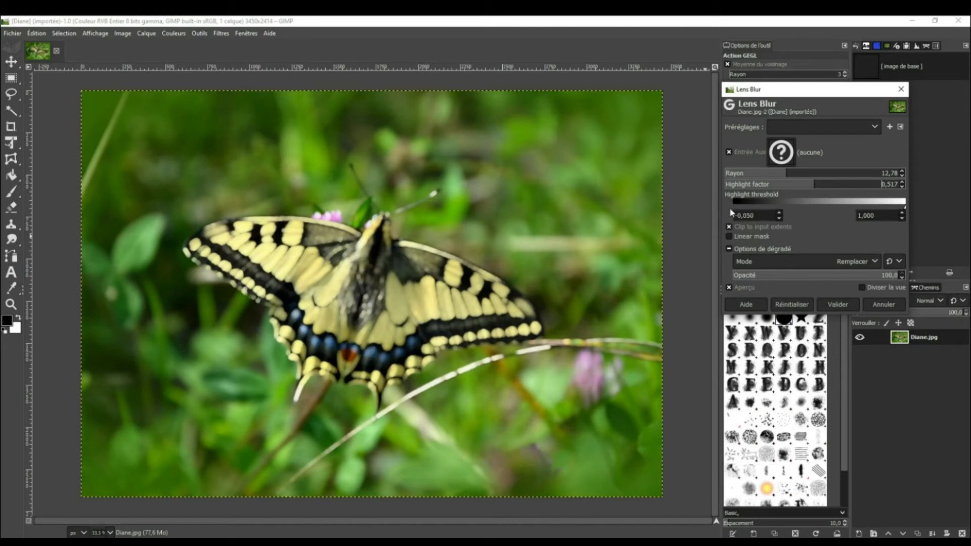
# Step: Lower the upper highlight threshold to 0,692, and reset all Lens Blur settings to their defaults
pyautogui.moveTo(906, 208); pyautogui.dragTo(854, 215)
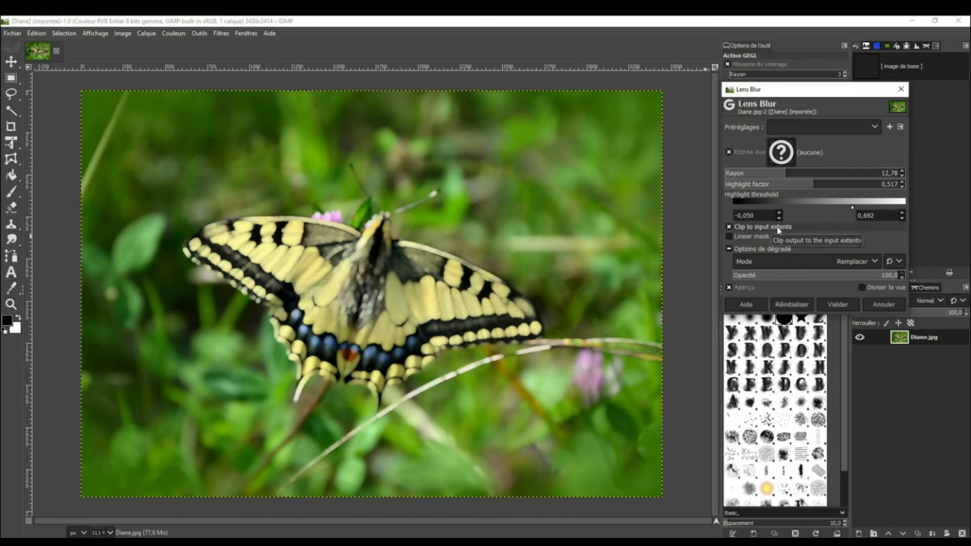
pyautogui.click(783, 302)
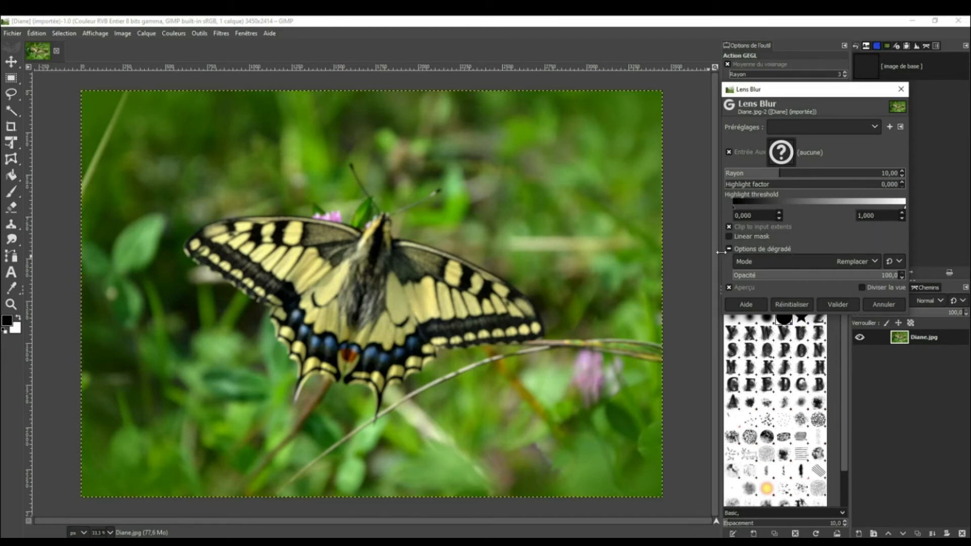
# Step: Look through the blend modes, keep Remplacer, and lower the blur's opacity to 0
pyautogui.click(877, 262)
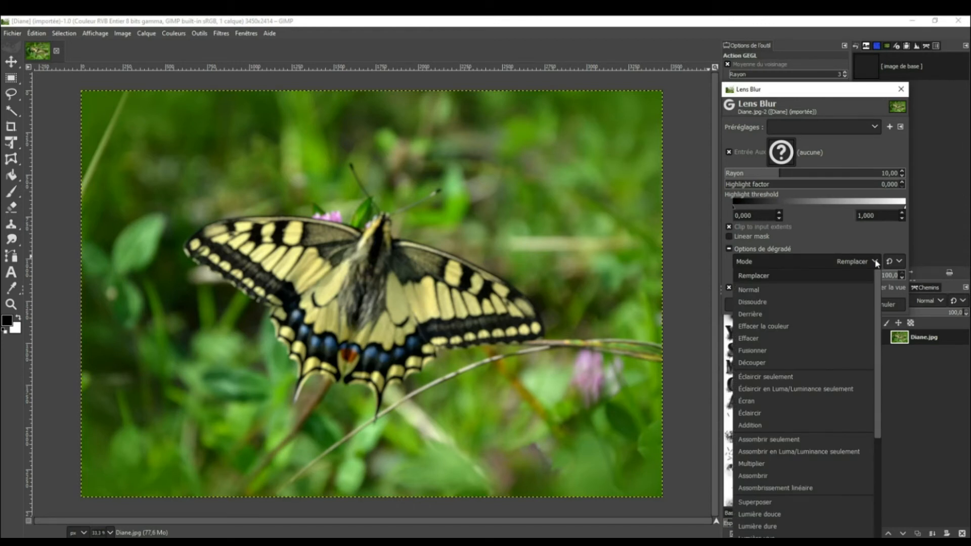
pyautogui.click(841, 277)
pyautogui.moveTo(900, 277); pyautogui.dragTo(708, 268)
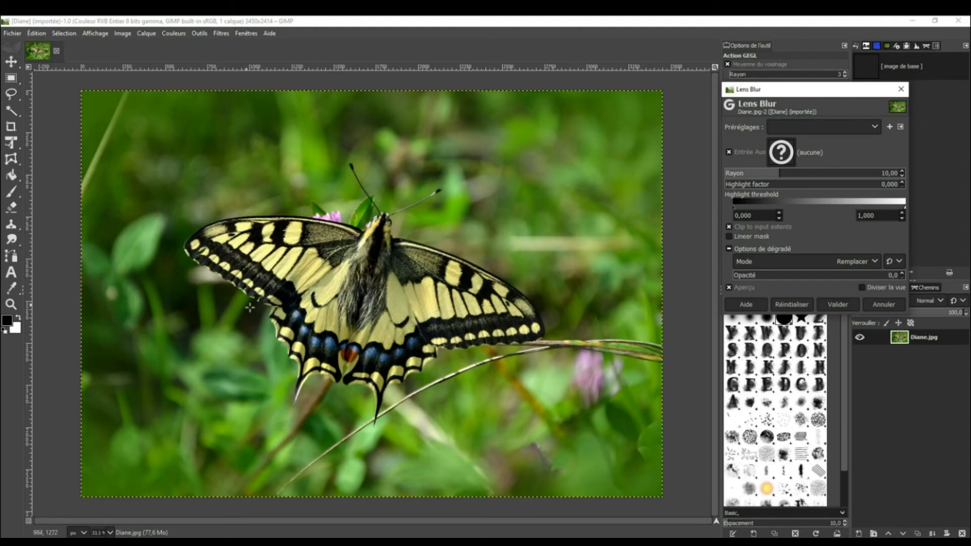
# Step: Turn the Lens Blur preview off and on, raise the opacity to 99,4, and compare with the original again
pyautogui.click(730, 288)
pyautogui.click(729, 288)
pyautogui.click(897, 276)
pyautogui.click(729, 287)
pyautogui.click(729, 288)
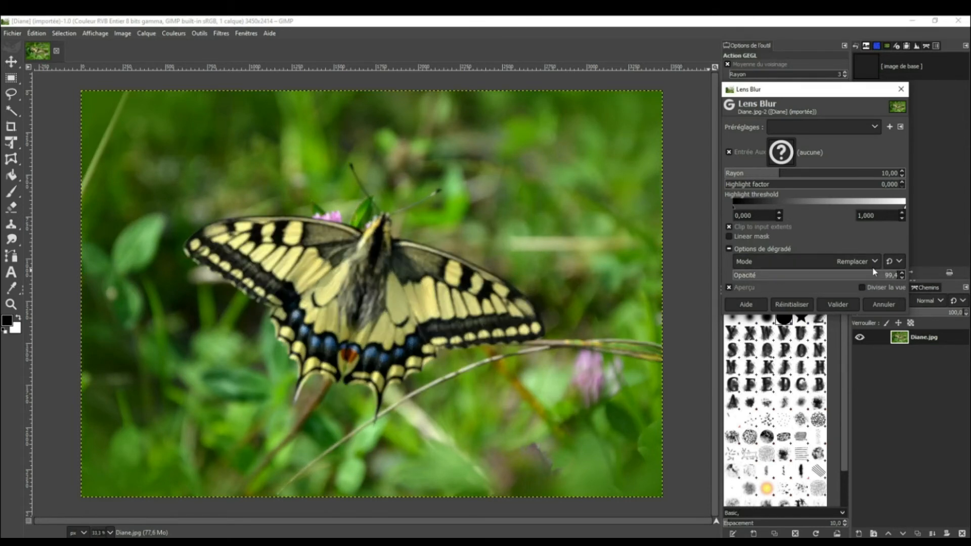
# Step: Compare the blur in a split view with the divider flipped to horizontal and back, and reset the filter
pyautogui.click(863, 287)
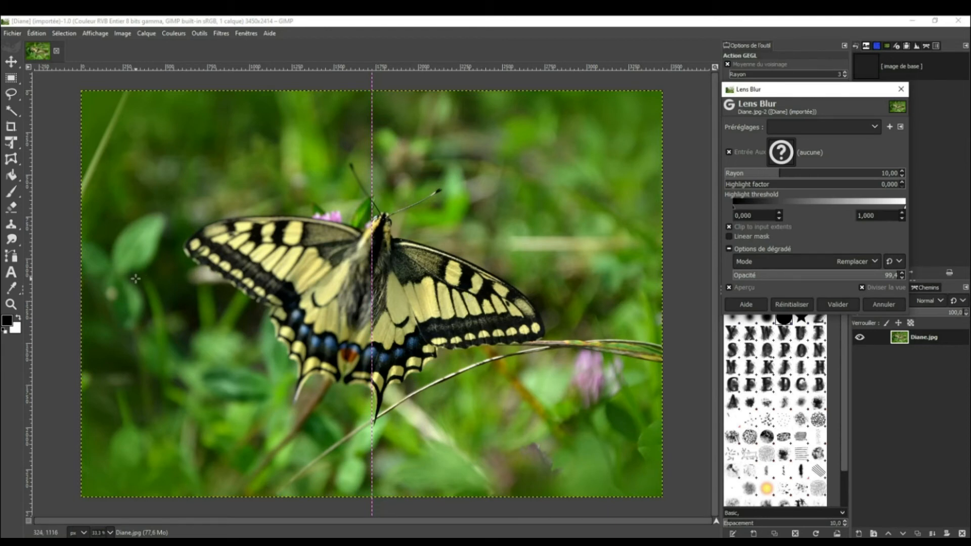
pyautogui.keyDown('ctrl'); pyautogui.click(372, 265); pyautogui.keyUp('ctrl')
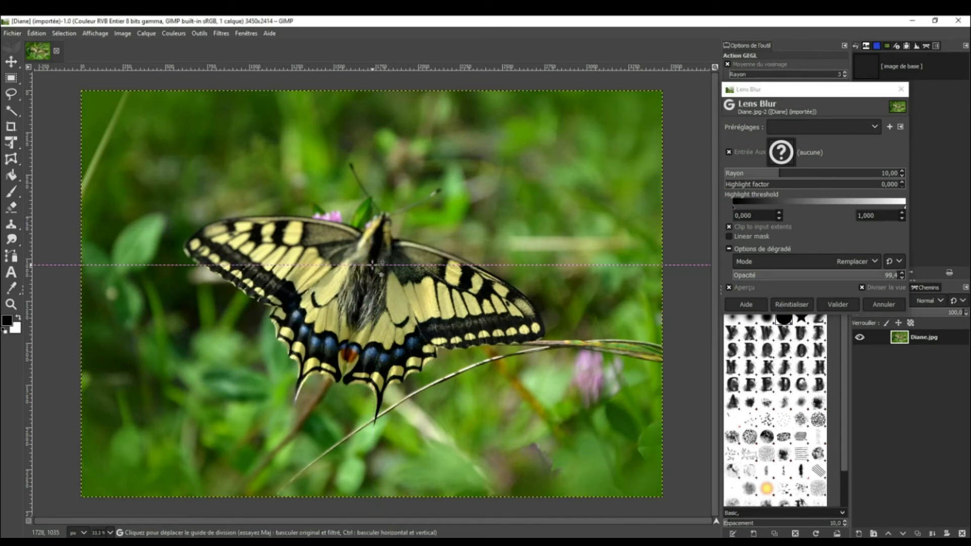
pyautogui.moveTo(372, 265)
pyautogui.mouseDown()
pyautogui.moveTo(382, 154)
pyautogui.moveTo(393, 409)
pyautogui.moveTo(385, 267)
pyautogui.moveTo(383, 276)
pyautogui.moveTo(238, 280)
pyautogui.moveTo(405, 290)
pyautogui.moveTo(374, 281)
pyautogui.mouseUp()
pyautogui.click(383, 276)
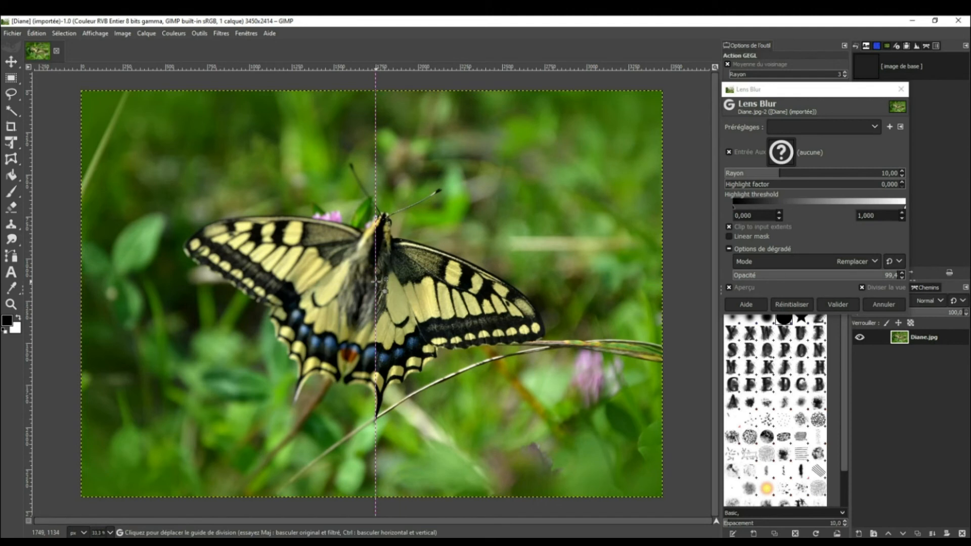
pyautogui.click(862, 287)
pyautogui.click(789, 306)
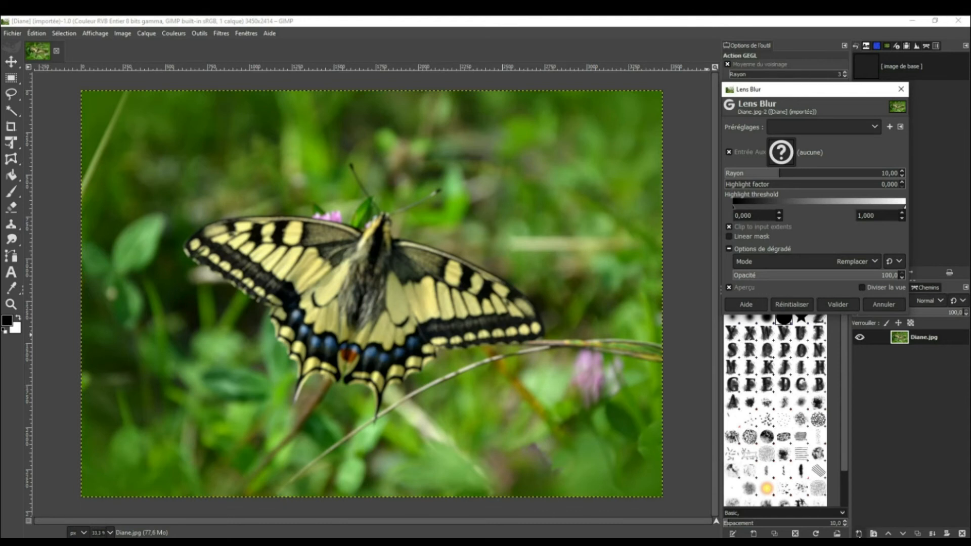
# Step: Add a 3450 x 2414 px layer named Vignette 2, filled with the background colour
pyautogui.click(859, 534)
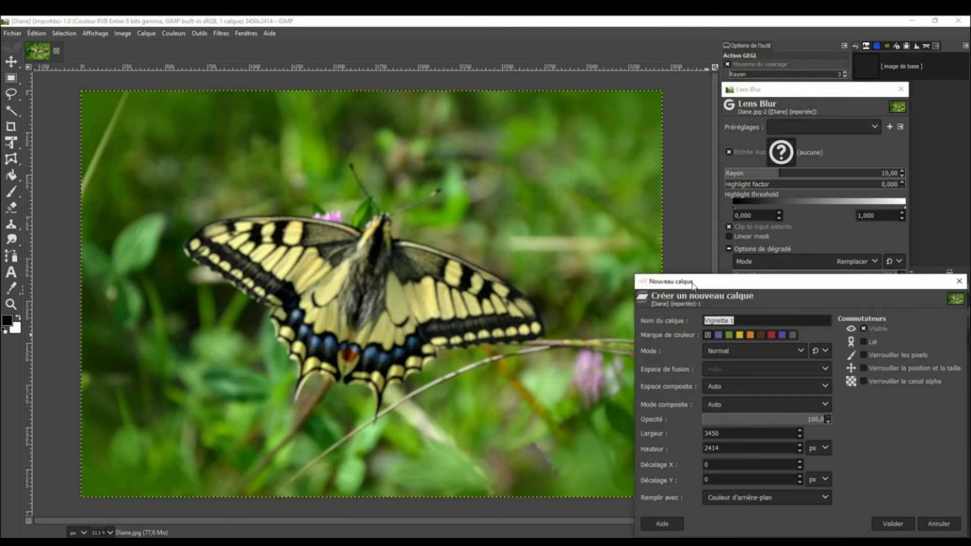
pyautogui.press('End')
pyautogui.press('BackSpace')
pyautogui.write('2')
pyautogui.click(827, 498)
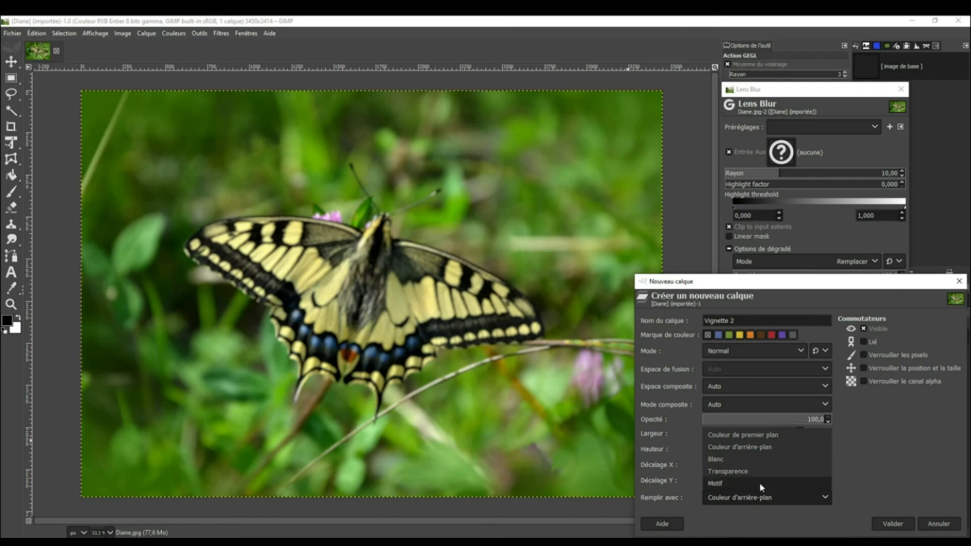
pyautogui.click(761, 503)
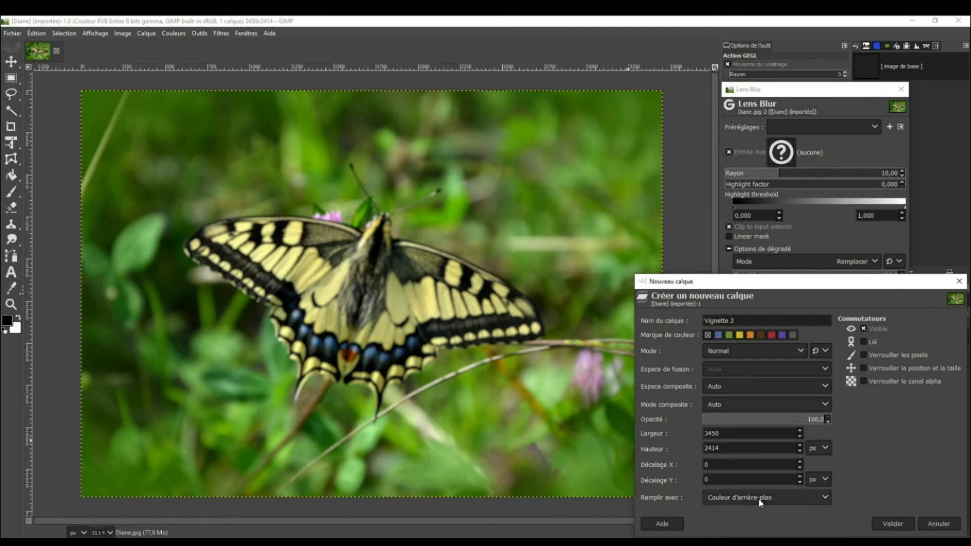
pyautogui.press('Escape')
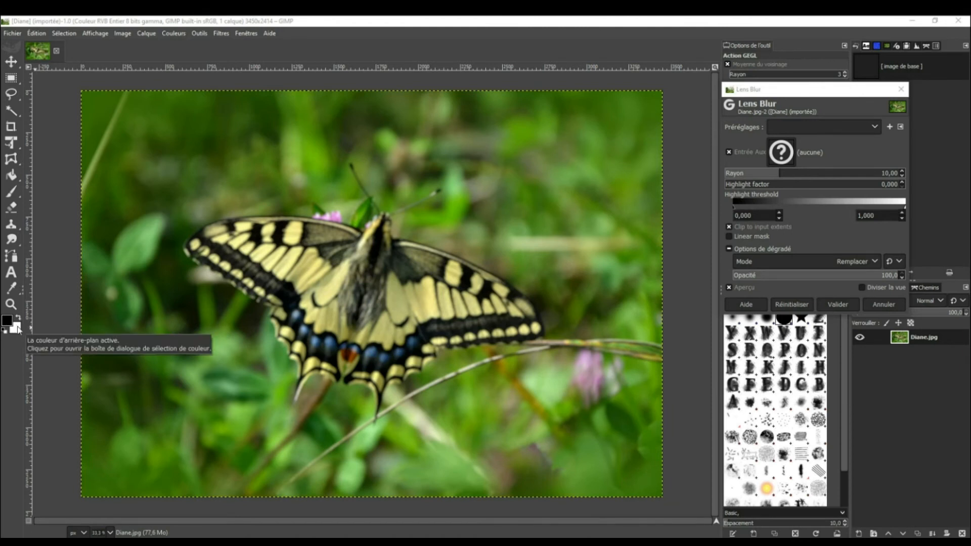
pyautogui.hotkey('shift', 'ctrl', 'n')
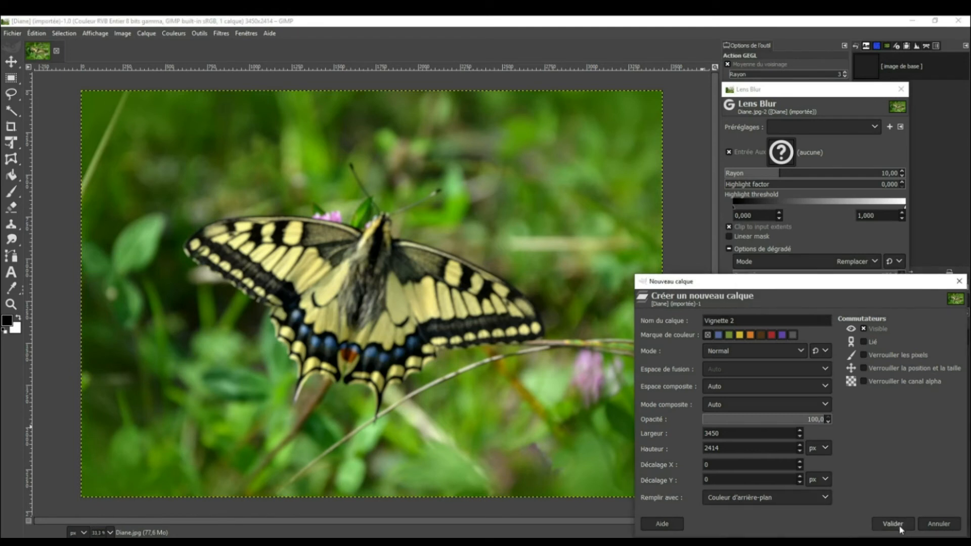
pyautogui.click(899, 526)
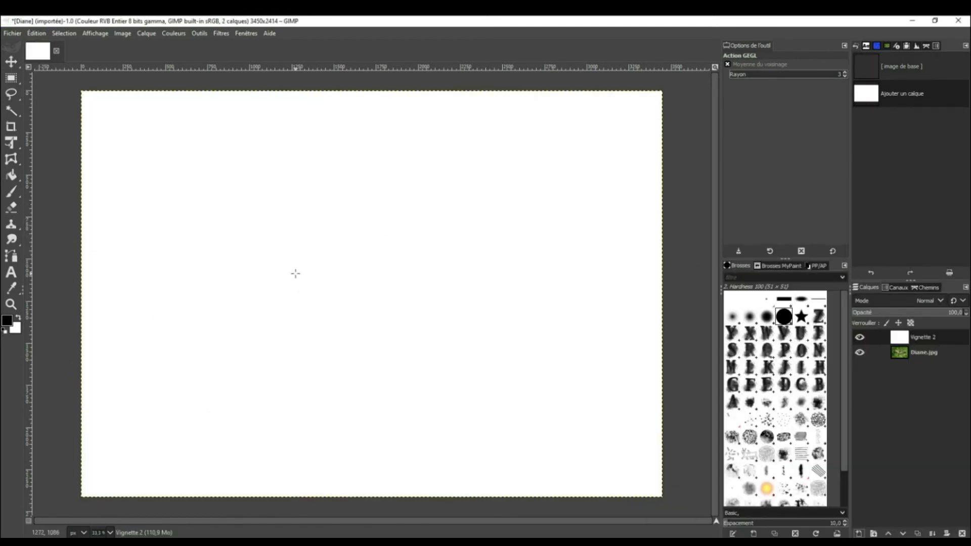
# Step: Enlarge the hard round Paintbrush to 2184 and paint one black disc at the centre of the Vignette 2 layer
pyautogui.click(11, 191)
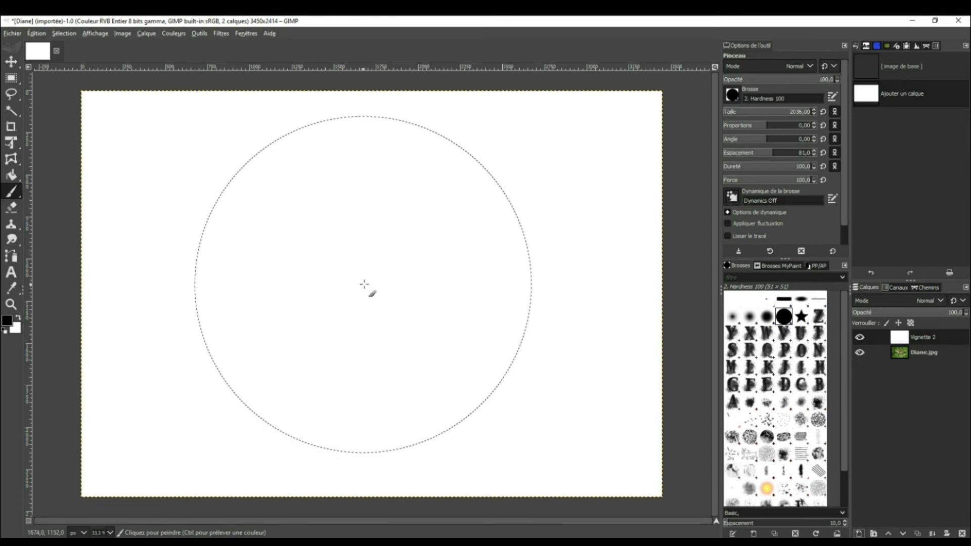
pyautogui.press(']')
pyautogui.press(']')
pyautogui.press(']')
pyautogui.press(']')
pyautogui.press(']')
pyautogui.press(']')
pyautogui.press(']')
pyautogui.press(']')
pyautogui.press(']')
pyautogui.press(']')
pyautogui.press(']')
pyautogui.press(']')
pyautogui.press(']')
pyautogui.press(']')
pyautogui.press(']')
pyautogui.press(']')
pyautogui.press(']')
pyautogui.press(']')
pyautogui.press(']')
pyautogui.press(']')
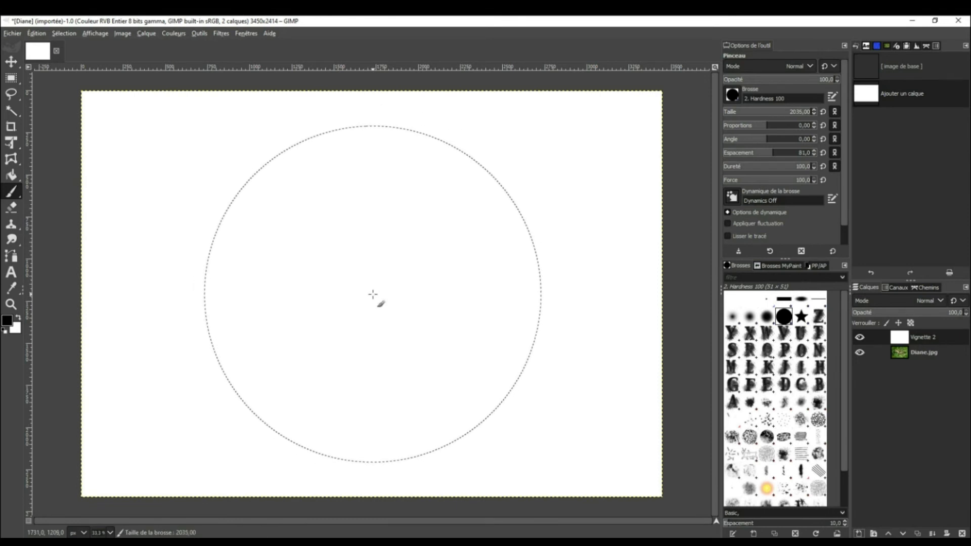
pyautogui.press(']')
pyautogui.press(']')
pyautogui.press(']')
pyautogui.press(']')
pyautogui.press(']')
pyautogui.press(']')
pyautogui.press(']')
pyautogui.press(']')
pyautogui.press(']')
pyautogui.press(']')
pyautogui.press(']')
pyautogui.press(']')
pyautogui.press(']')
pyautogui.press(']')
pyautogui.press(']')
pyautogui.press(']')
pyautogui.press(']')
pyautogui.press(']')
pyautogui.press(']')
pyautogui.press(']')
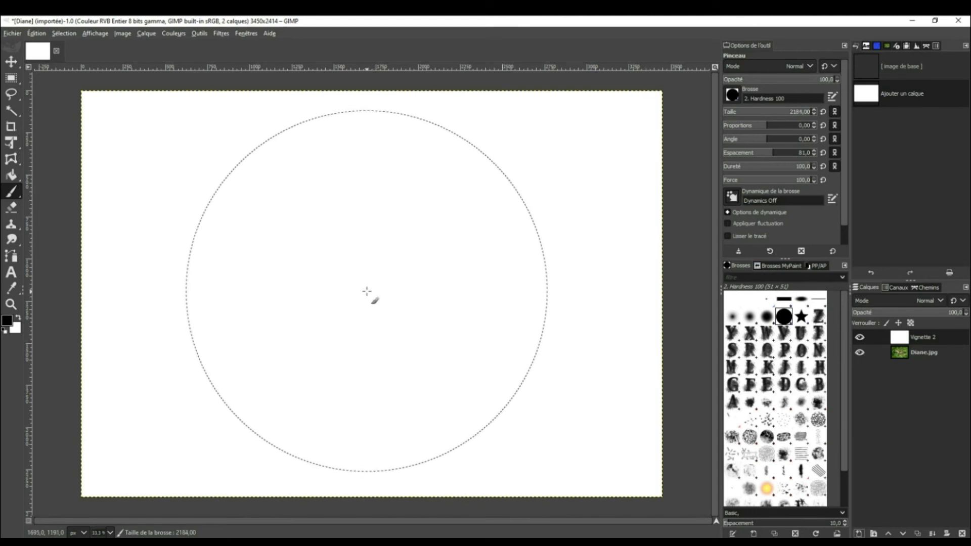
pyautogui.click(368, 290)
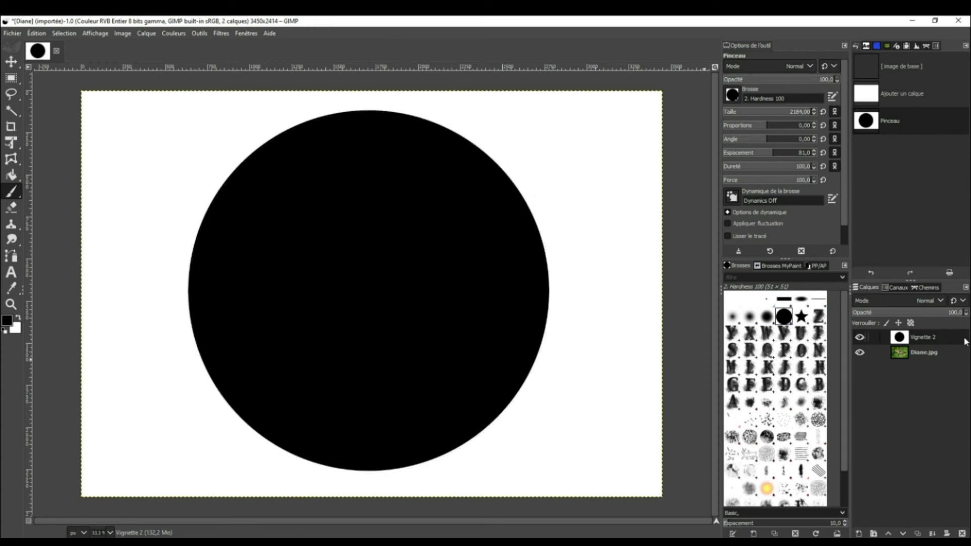
# Step: Hide the Vignette 2 layer, switch to the Move tool and make the Diane.jpg layer active
pyautogui.click(860, 339)
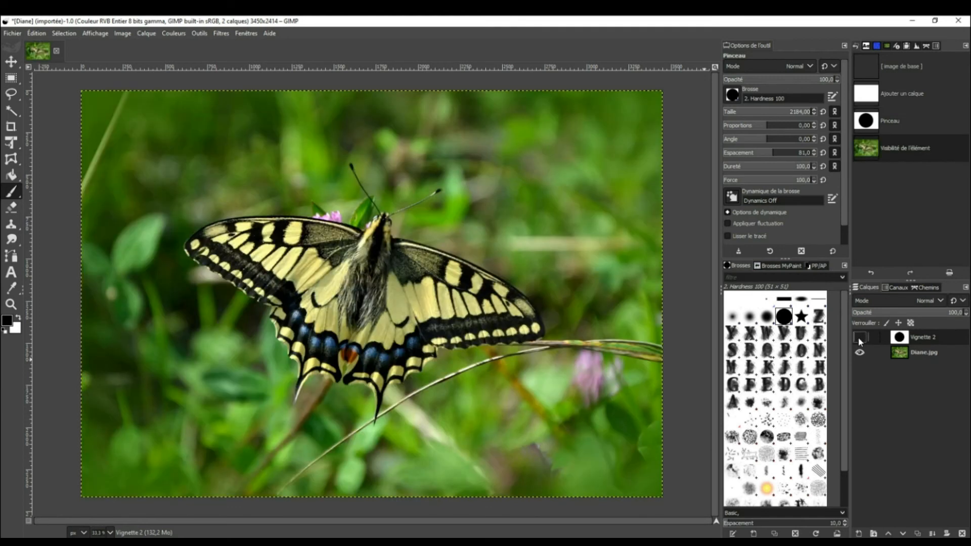
pyautogui.click(13, 63)
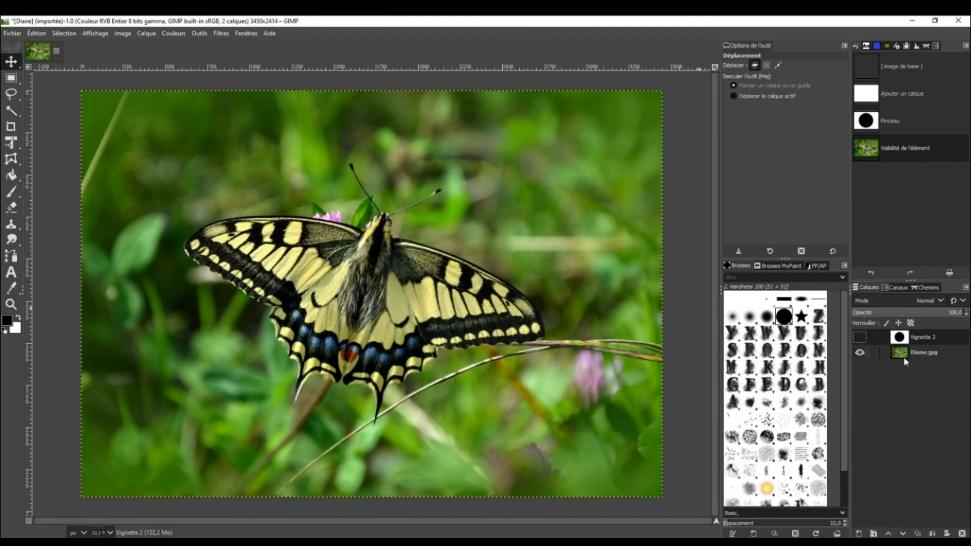
pyautogui.click(954, 356)
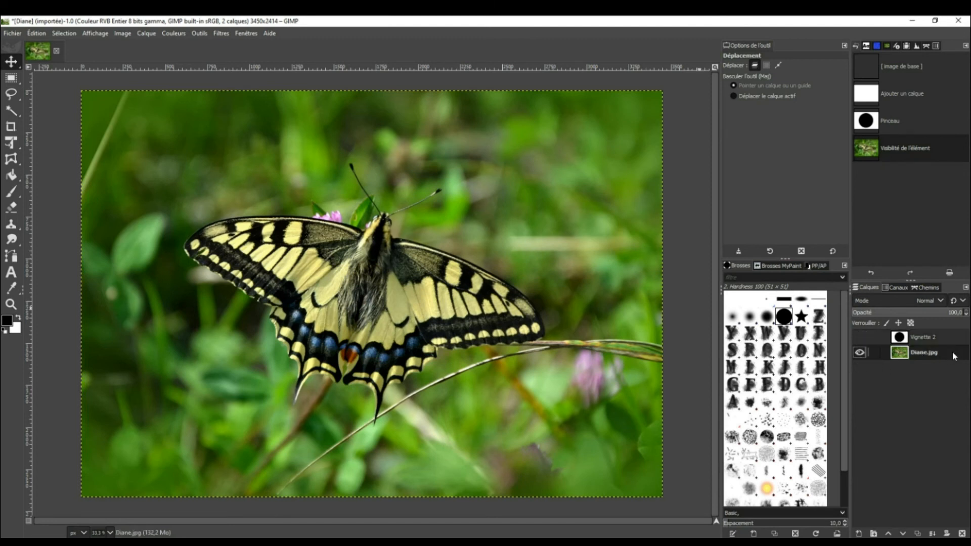
# Step: Open the Lens Blur filter on the Diane.jpg layer and choose Vignette 2 as its auxiliary input
pyautogui.click(223, 33)
pyautogui.moveTo(240, 103)
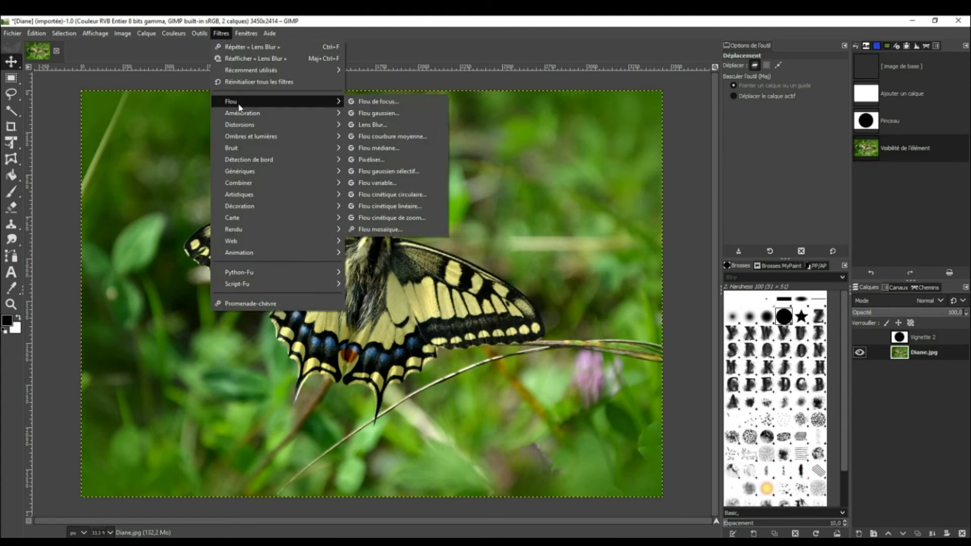
pyautogui.click(374, 125)
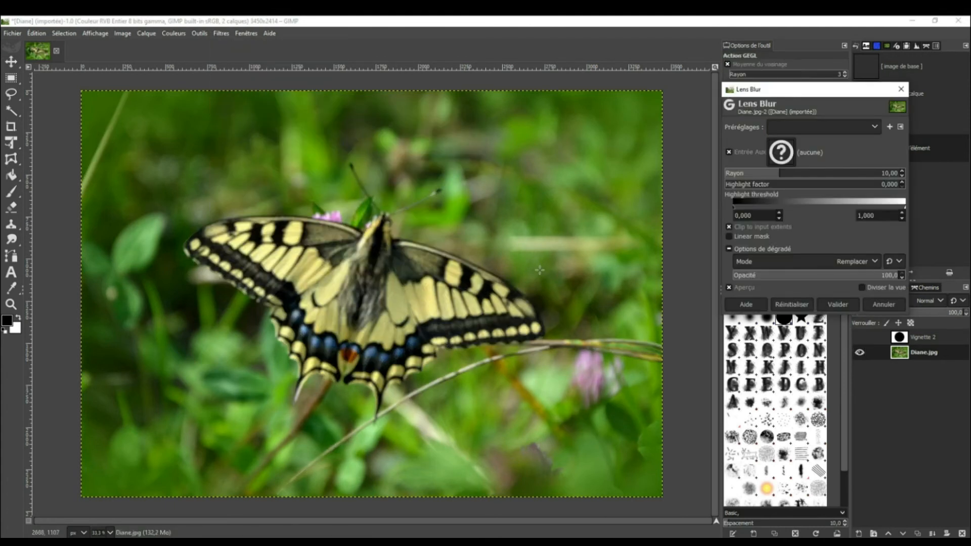
pyautogui.click(782, 154)
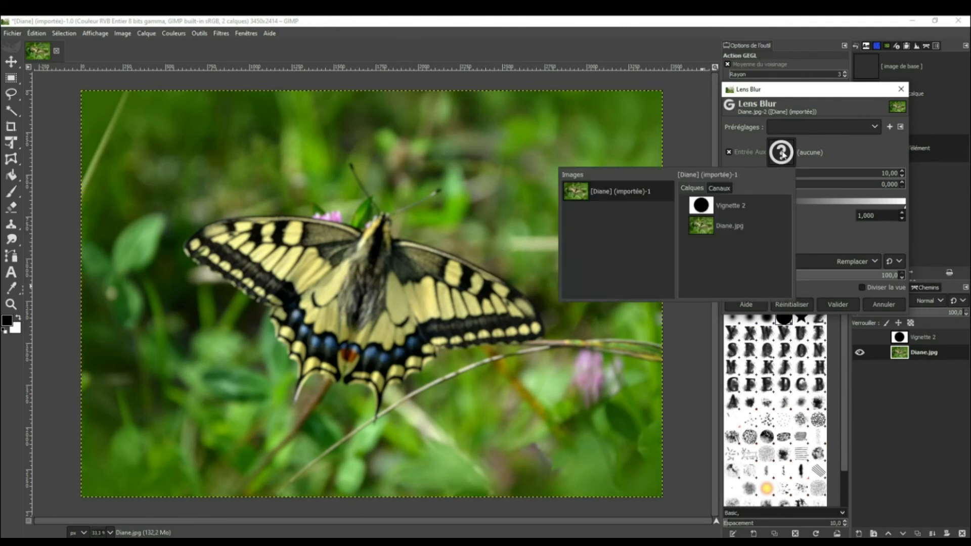
pyautogui.click(754, 202)
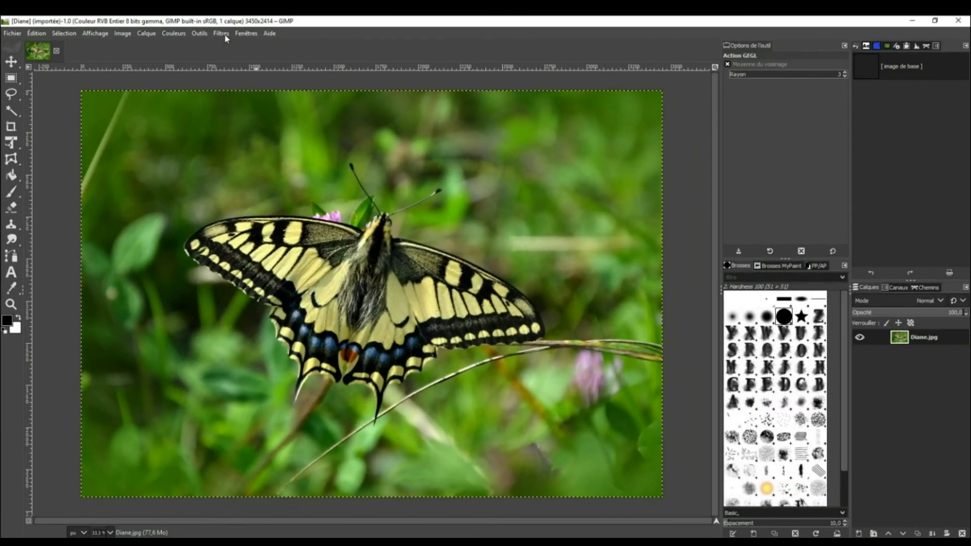
# Step: Open the Flou variable filter on the butterfly photo and turn its preview off and on
pyautogui.click(222, 34)
pyautogui.moveTo(236, 92)
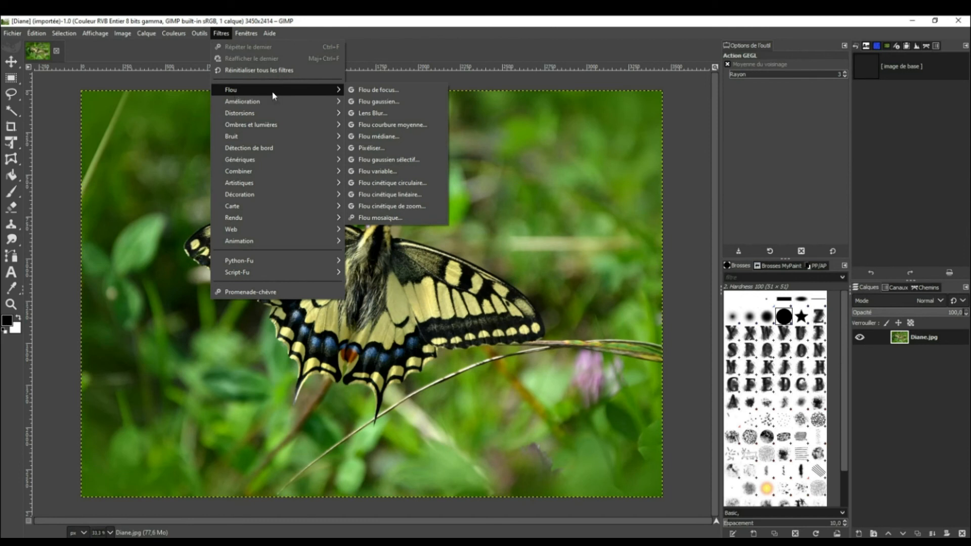
pyautogui.click(379, 172)
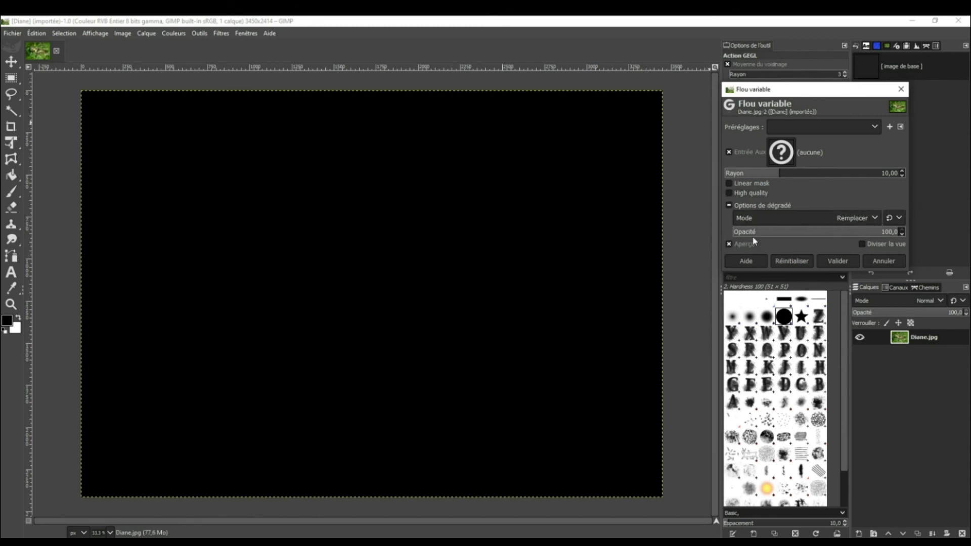
pyautogui.click(729, 245)
pyautogui.click(730, 246)
# Step: Duplicate the Diane.jpg layer and select the butterfly on the copy with a freehand outline that includes the antennae
pyautogui.click(918, 536)
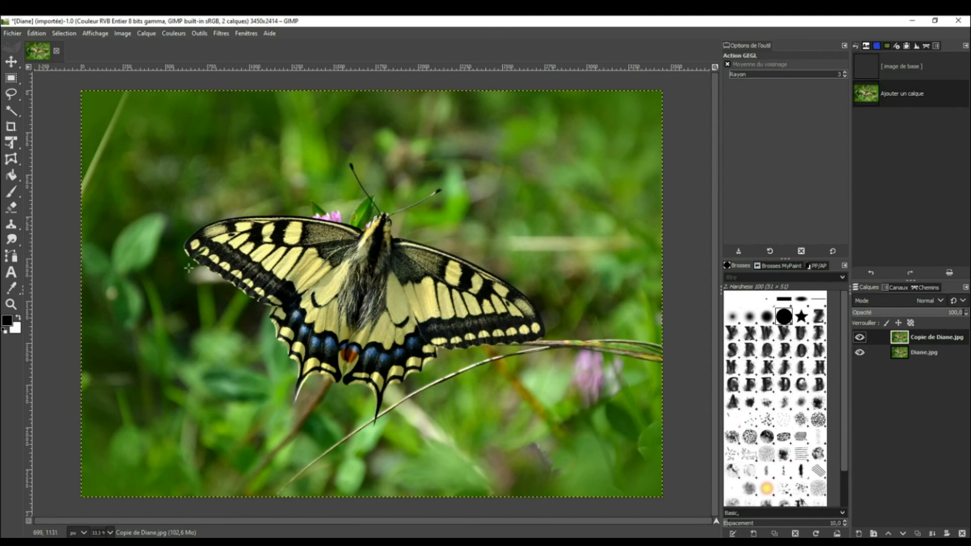
pyautogui.moveTo(11, 94)
pyautogui.click(62, 93)
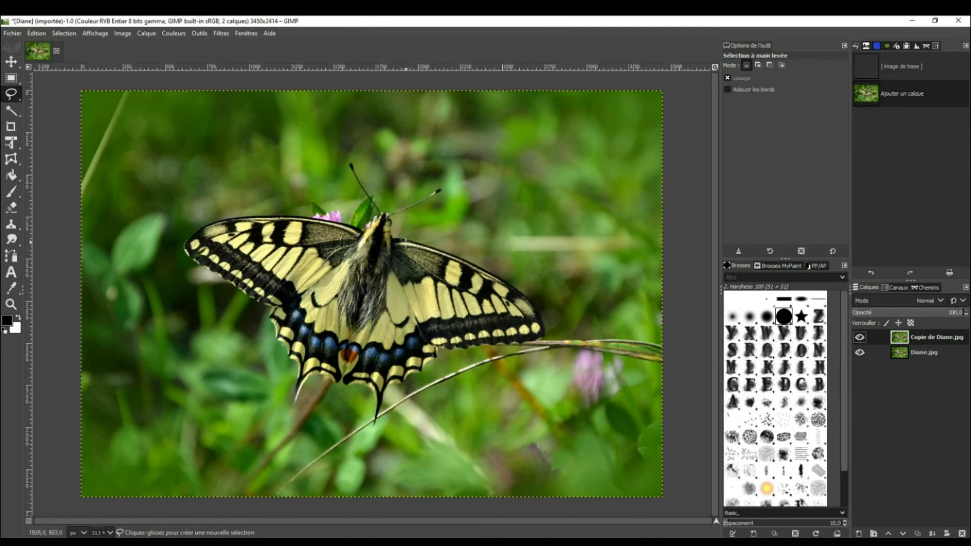
pyautogui.moveTo(395, 236)
pyautogui.mouseDown()
pyautogui.moveTo(496, 268)
pyautogui.moveTo(544, 323)
pyautogui.moveTo(515, 350)
pyautogui.moveTo(451, 358)
pyautogui.moveTo(403, 388)
pyautogui.moveTo(372, 437)
pyautogui.moveTo(376, 404)
pyautogui.moveTo(315, 383)
pyautogui.moveTo(301, 402)
pyautogui.moveTo(268, 318)
pyautogui.moveTo(184, 249)
pyautogui.moveTo(216, 215)
pyautogui.moveTo(375, 218)
pyautogui.moveTo(350, 165)
pyautogui.moveTo(385, 217)
pyautogui.moveTo(432, 191)
pyautogui.moveTo(436, 201)
pyautogui.moveTo(401, 230)
pyautogui.mouseUp()
pyautogui.press('Return')
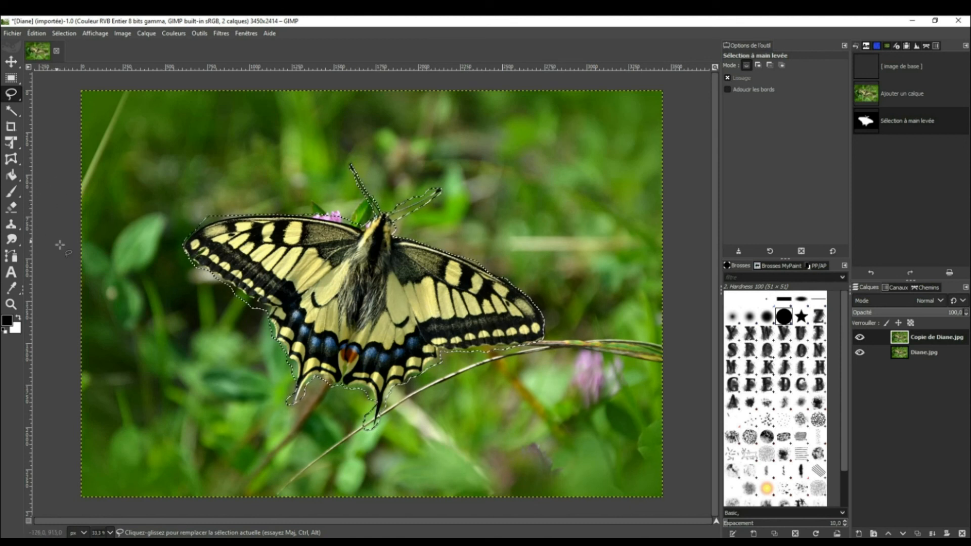
# Step: Paint the selected butterfly solid black with the 2184 Paintbrush, and invert the selection to the background
pyautogui.click(12, 196)
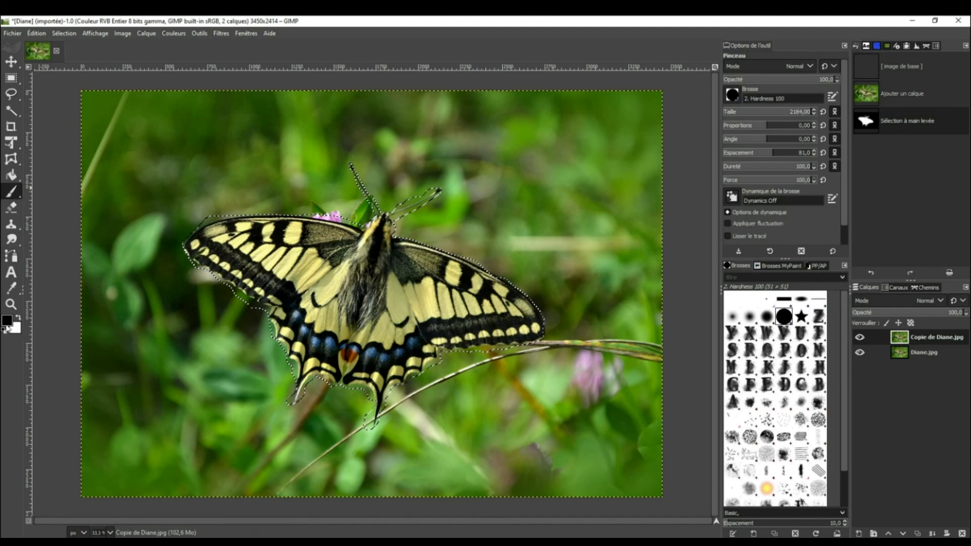
pyautogui.click(371, 286)
pyautogui.click(329, 281)
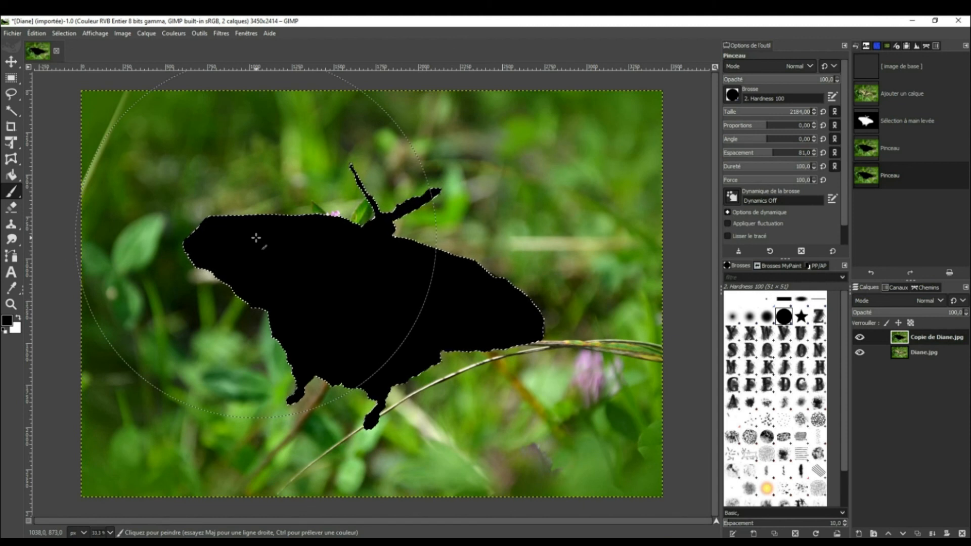
pyautogui.click(64, 34)
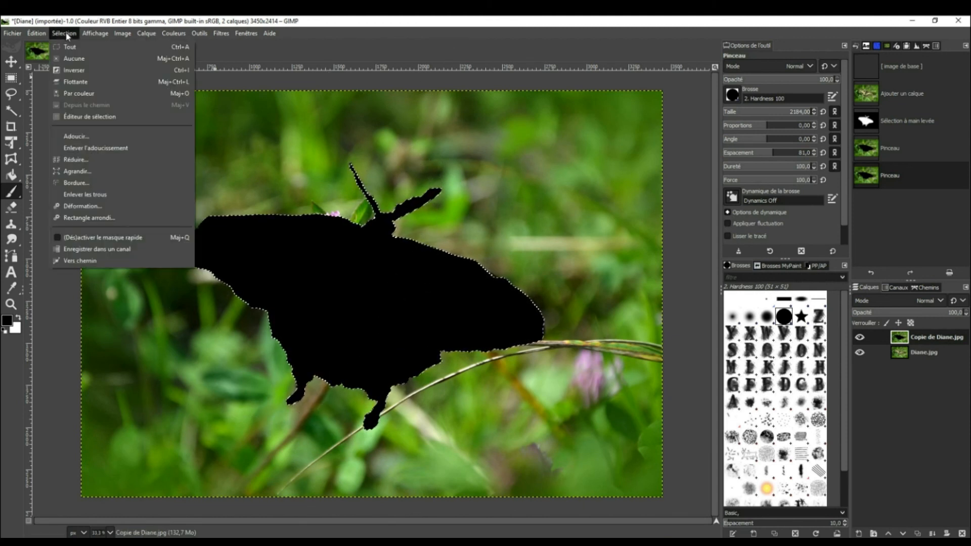
pyautogui.click(183, 74)
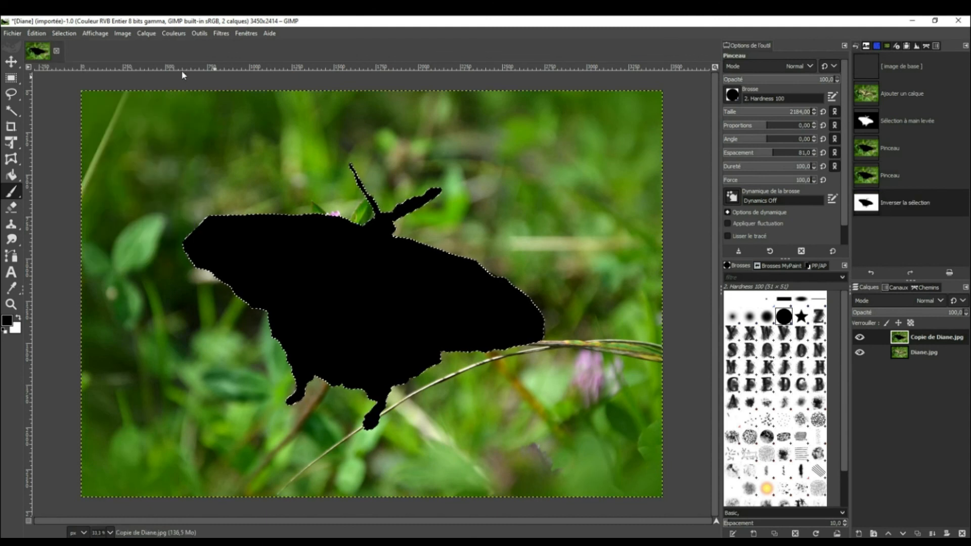
# Step: Paint the whole background around the black butterfly solid white on the Copie de Diane.jpg layer with the Paintbrush
pyautogui.click(18, 318)
pyautogui.click(124, 204)
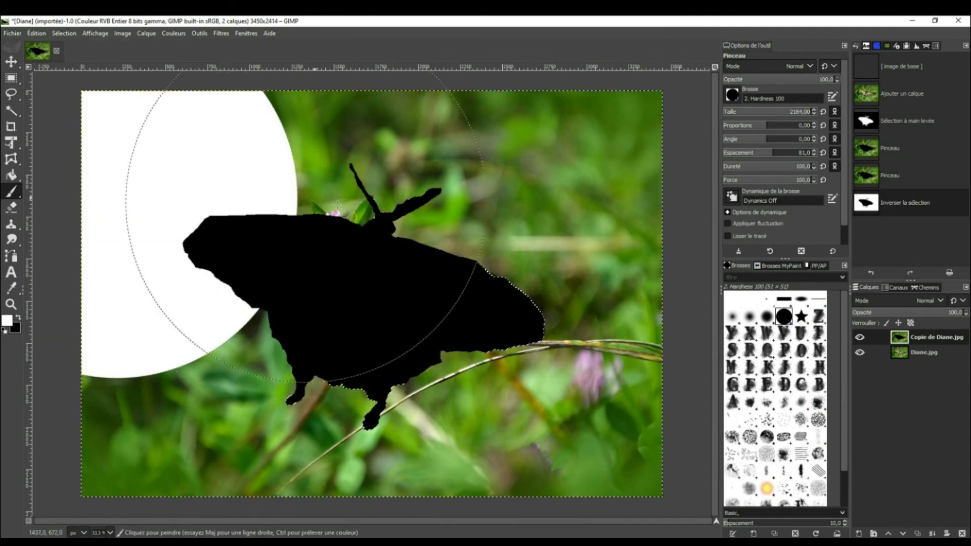
pyautogui.click(311, 177)
pyautogui.click(410, 195)
pyautogui.click(565, 192)
pyautogui.click(542, 384)
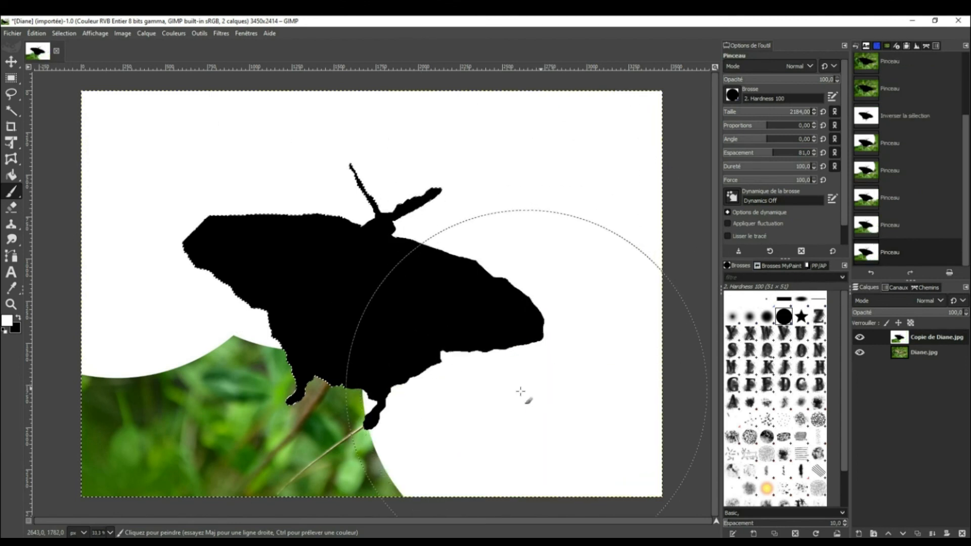
pyautogui.click(187, 392)
pyautogui.click(130, 397)
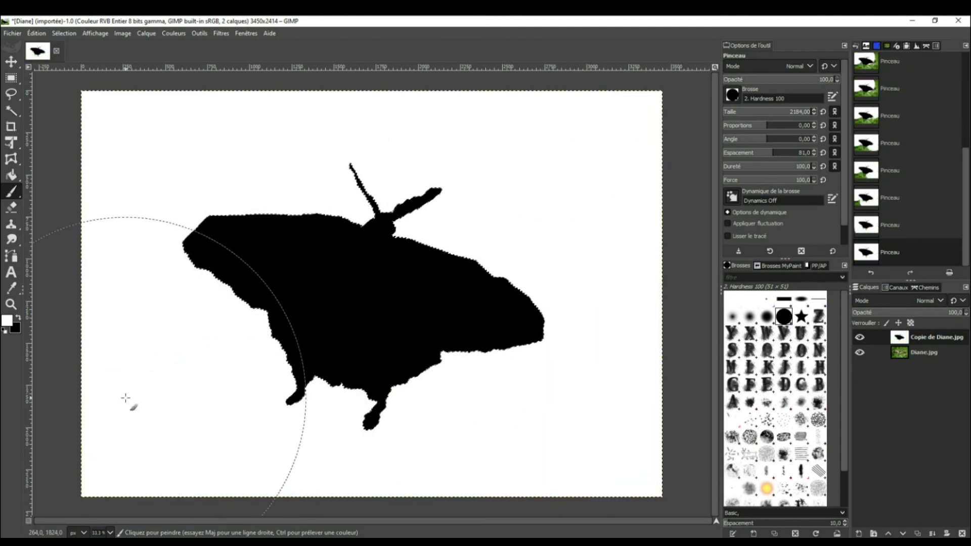
pyautogui.click(11, 63)
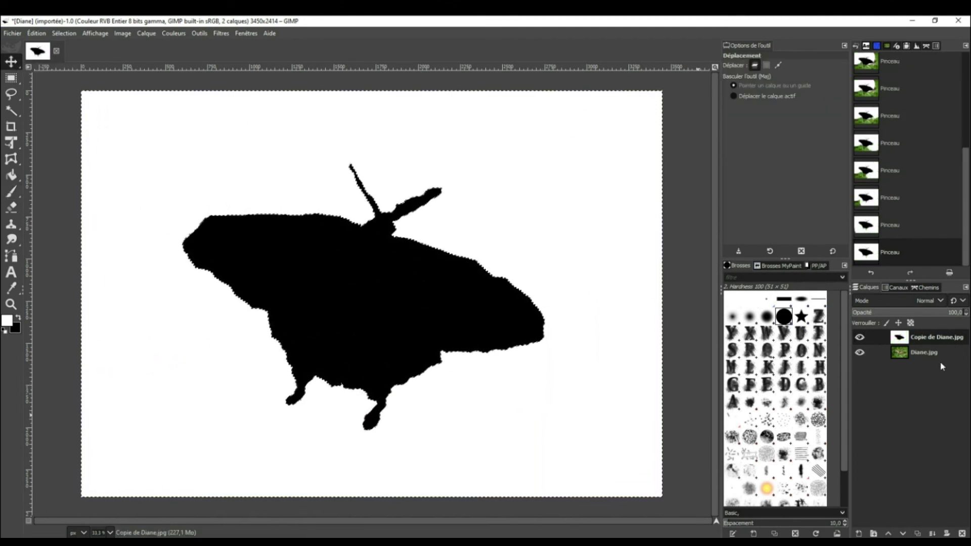
# Step: Hide the Copie de Diane.jpg layer and open the Flou variable filter on the Diane.jpg layer
pyautogui.click(860, 337)
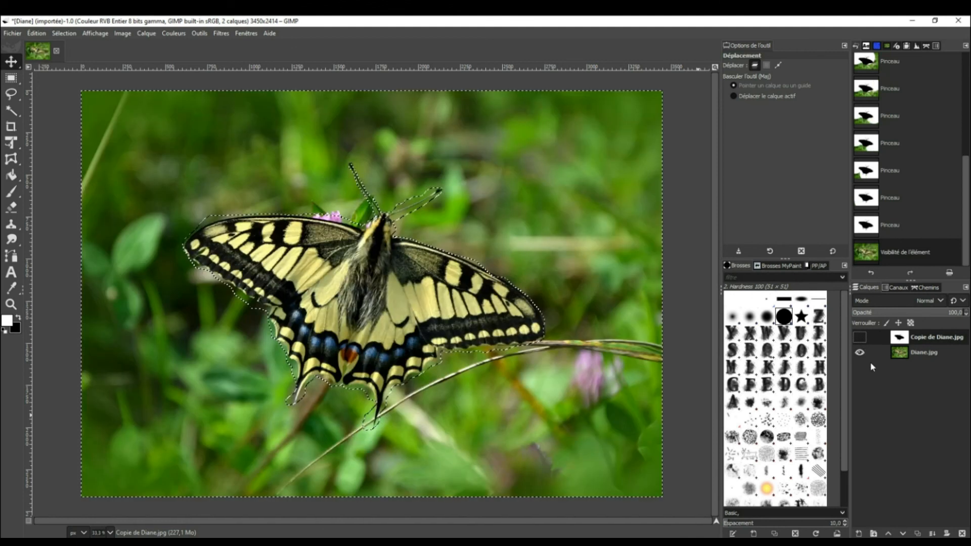
pyautogui.click(946, 355)
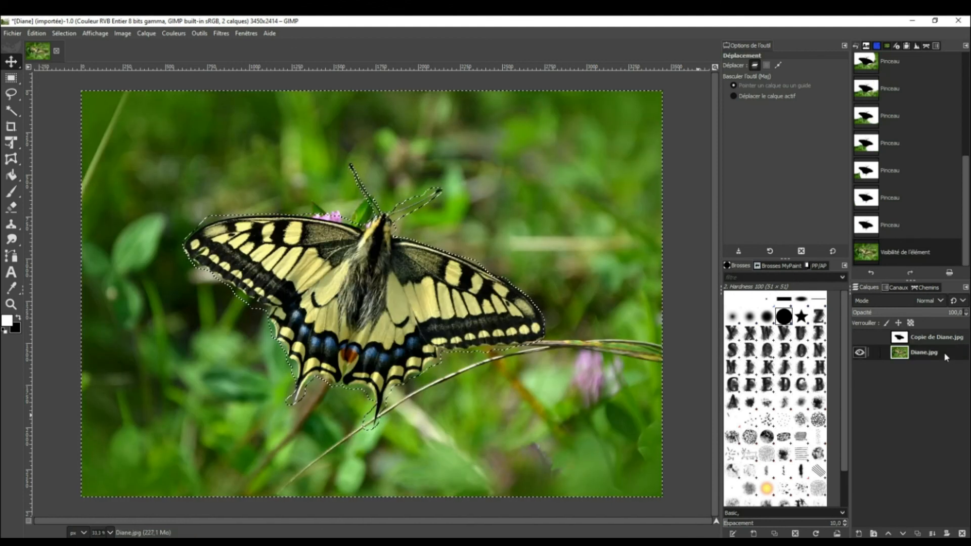
pyautogui.click(221, 34)
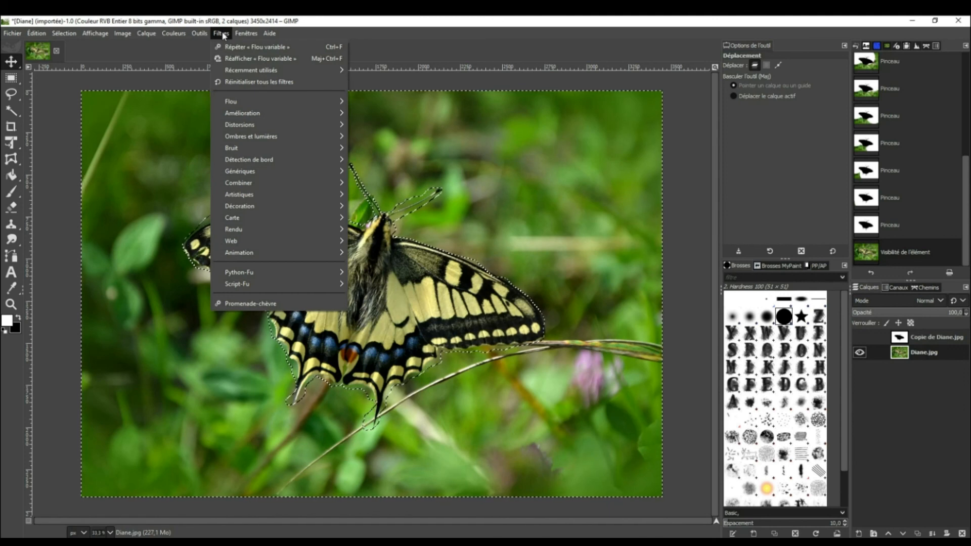
pyautogui.moveTo(283, 102)
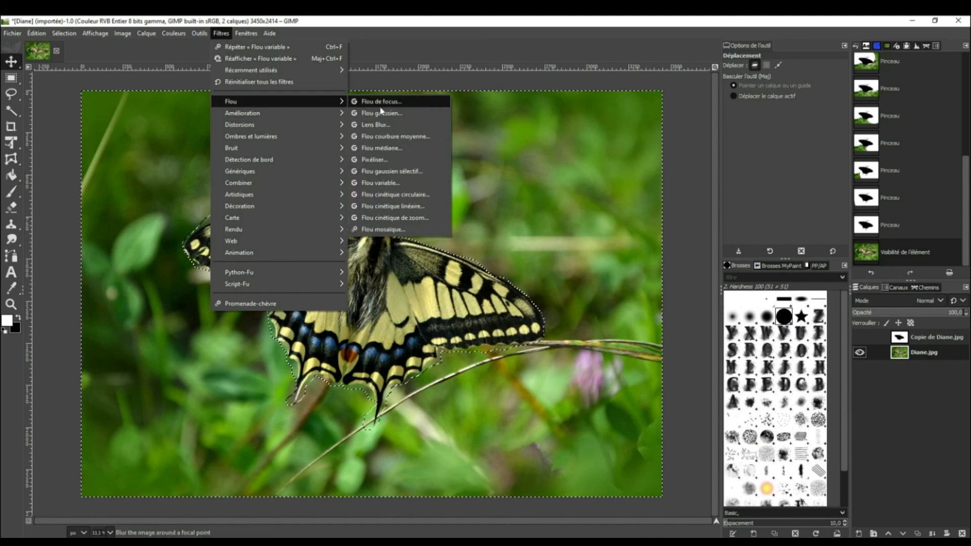
pyautogui.click(382, 182)
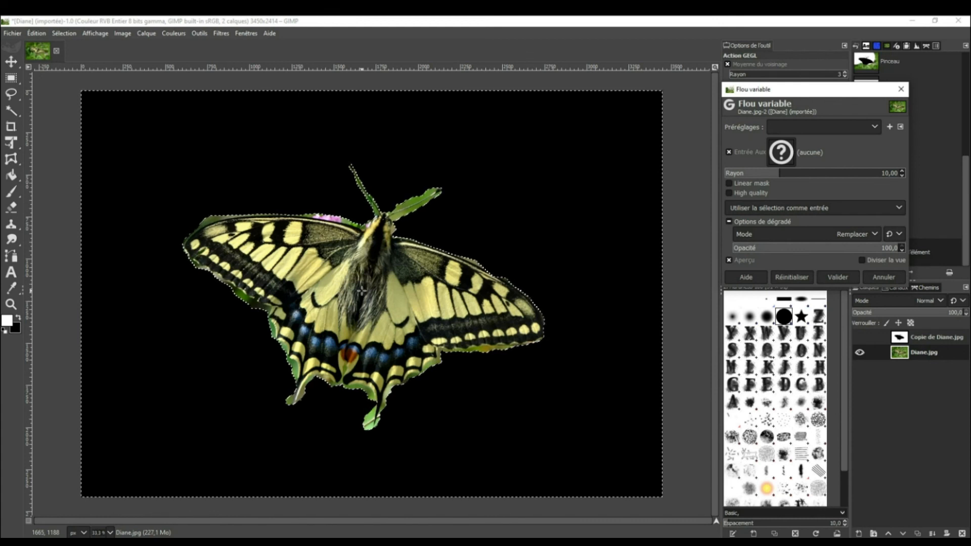
# Step: Clear the selection while the filter is open, keeping Diane.jpg as the active layer and its copy hidden
pyautogui.click(953, 339)
pyautogui.click(953, 340)
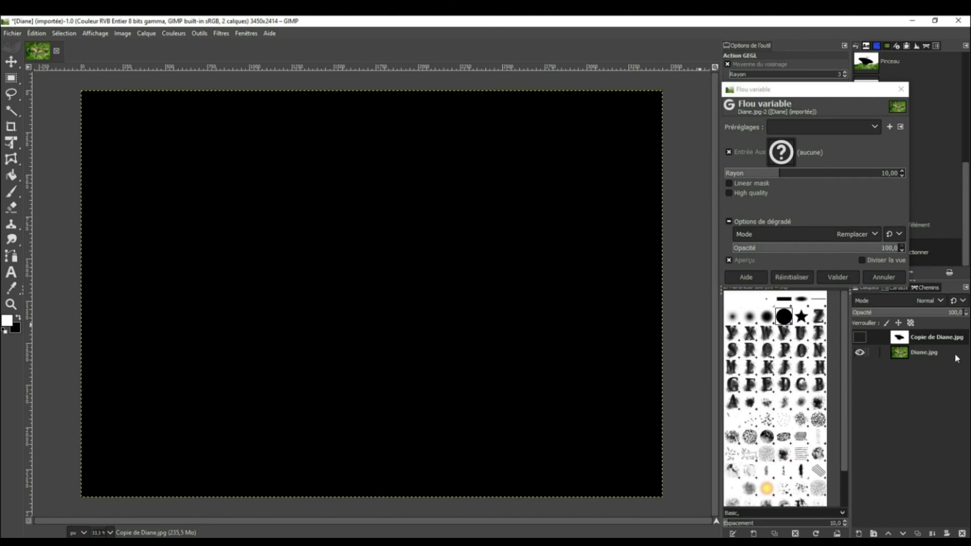
pyautogui.click(955, 354)
pyautogui.click(860, 338)
pyautogui.click(860, 338)
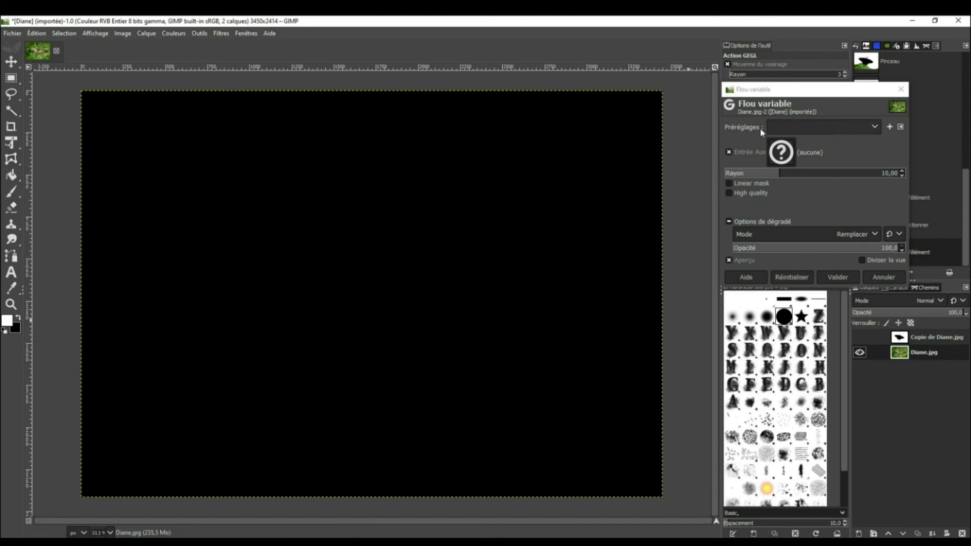
# Step: Use Copie de Diane.jpg as the Flou variable filter's auxiliary input and set the blur radius to 73.04
pyautogui.click(782, 153)
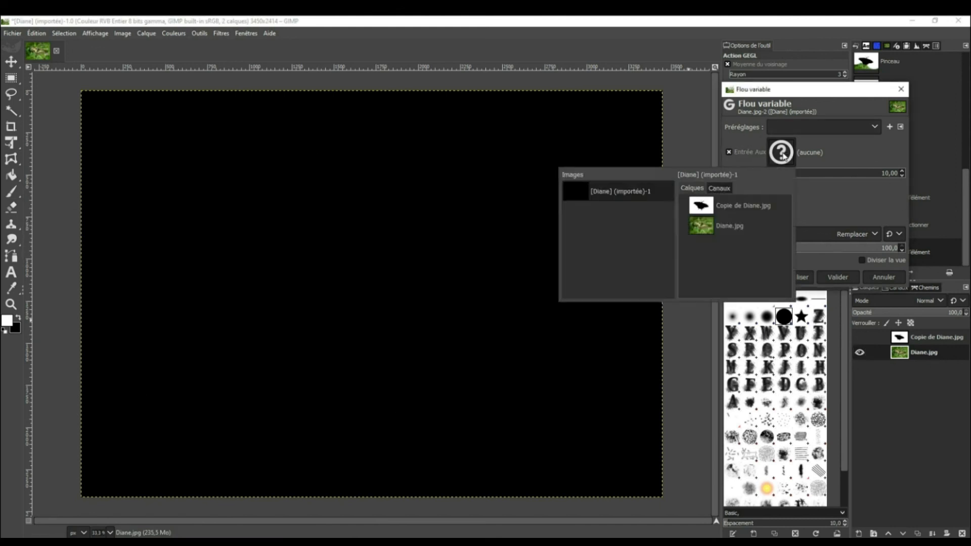
pyautogui.click(746, 207)
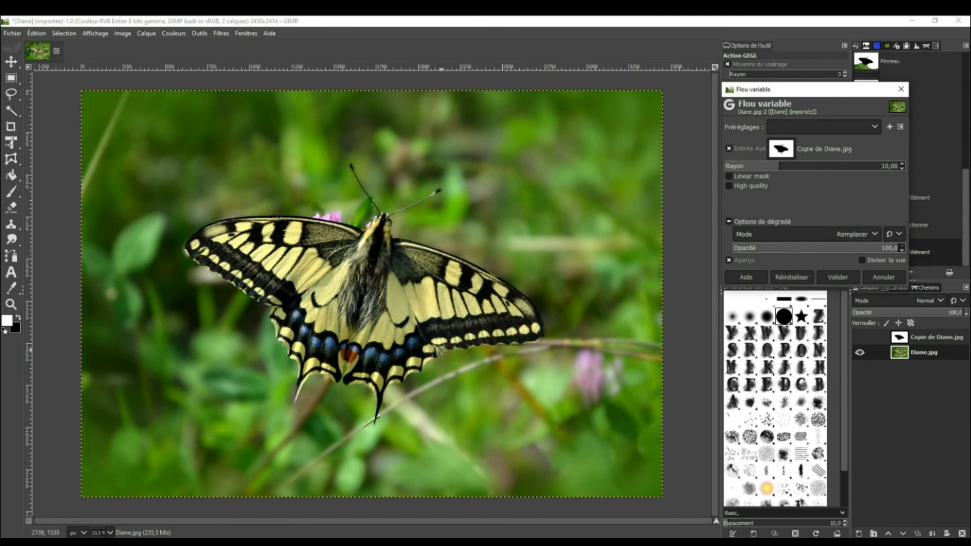
pyautogui.moveTo(783, 169); pyautogui.dragTo(874, 167)
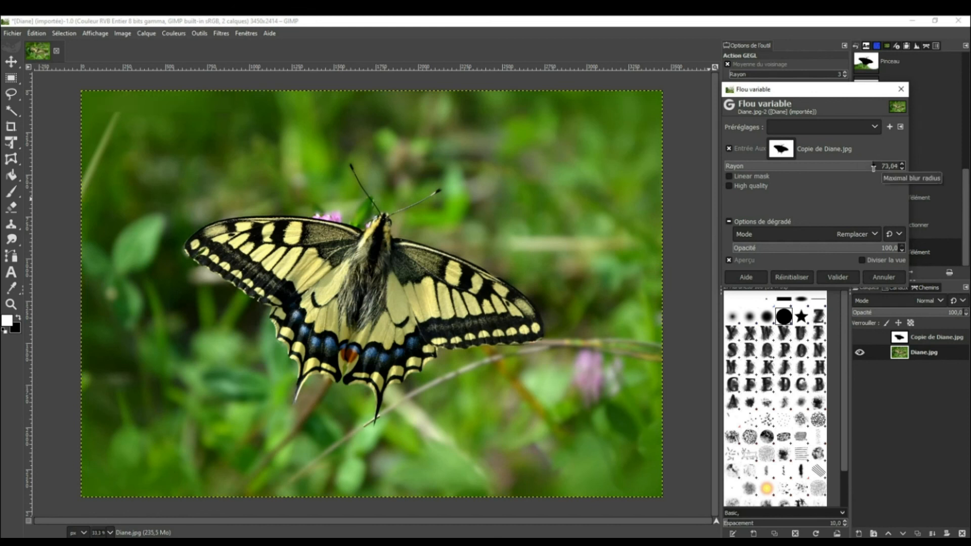